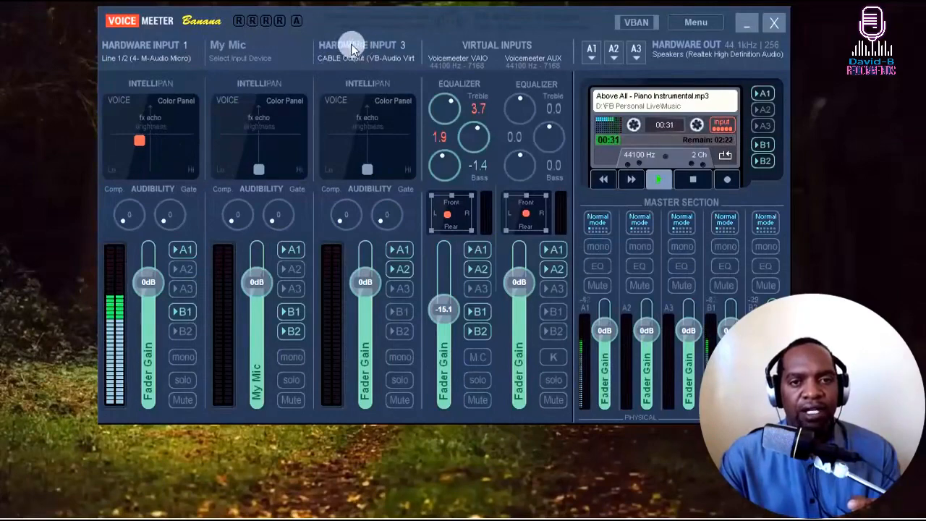
Step: Display the list of input devices available for Hardware Input 3 and dismiss it without changing the selection
left_click(389, 45)
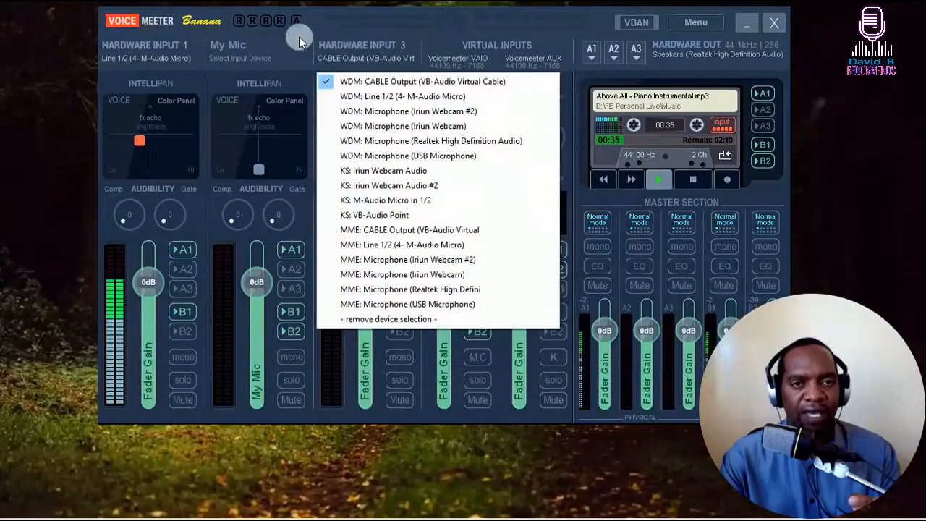
left_click(300, 42)
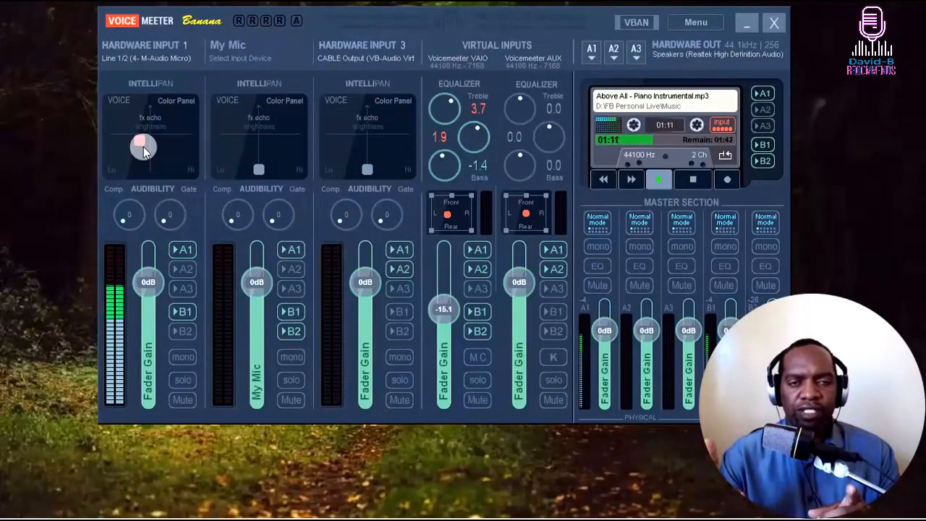
Step: Switch the System Tray option off and back on, check it, and test closing and restoring the mixer window
left_click(697, 23)
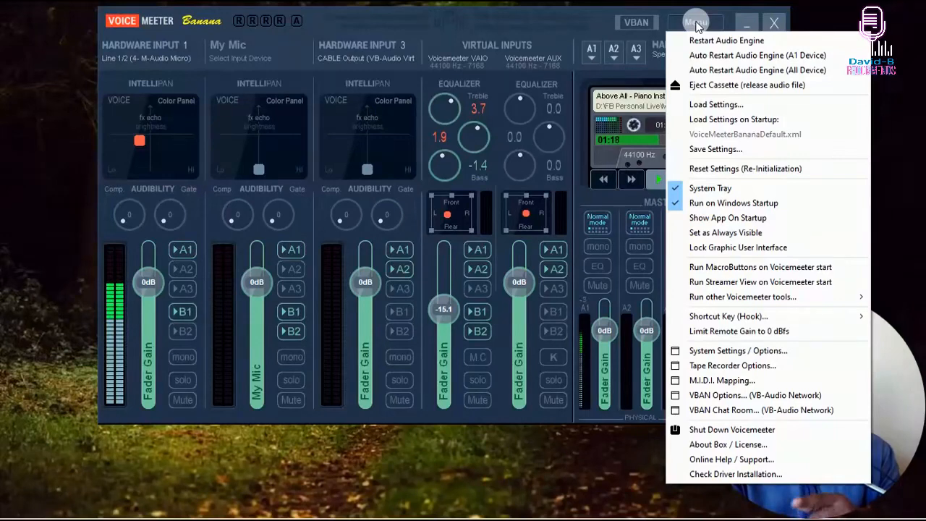
left_click(693, 189)
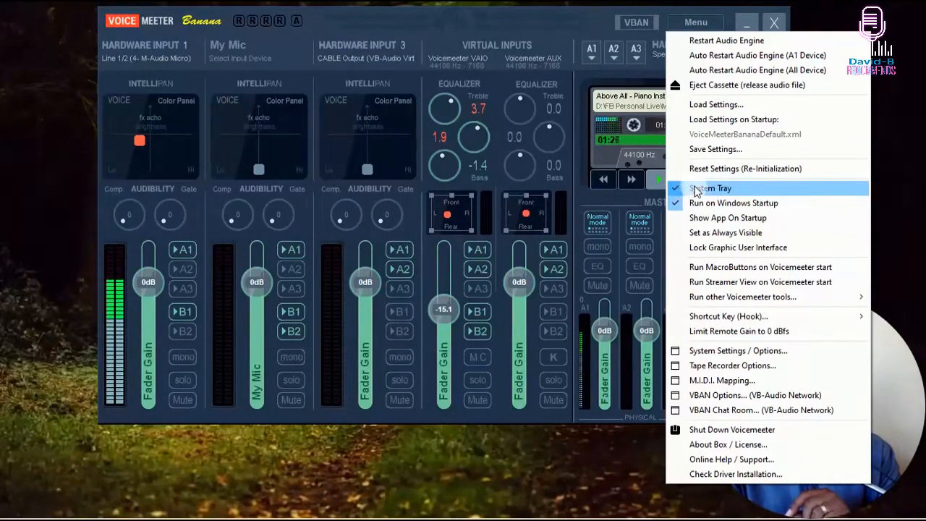
left_click(694, 190)
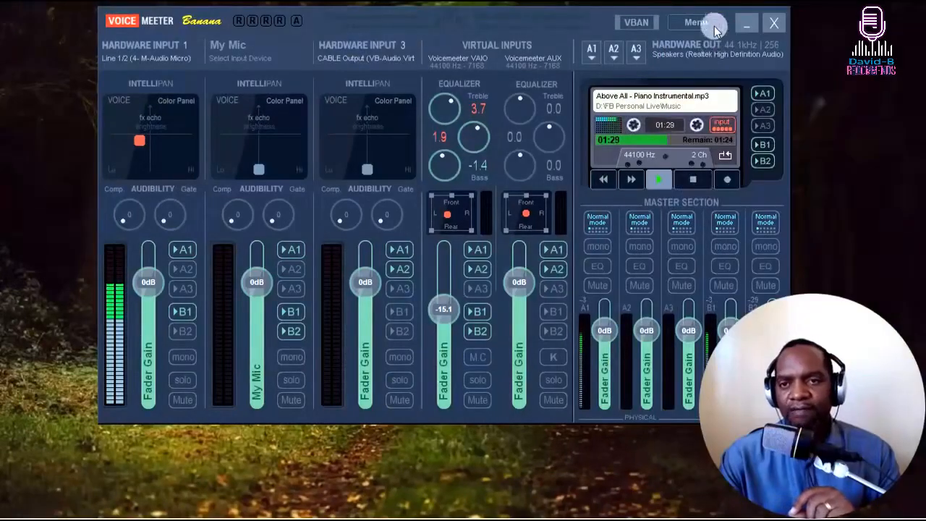
left_click(696, 22)
left_click(699, 190)
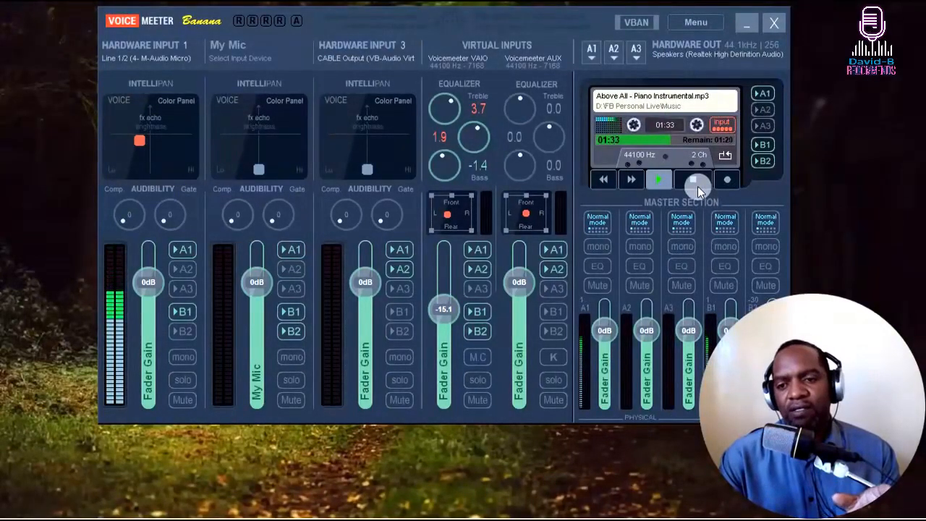
left_click(696, 23)
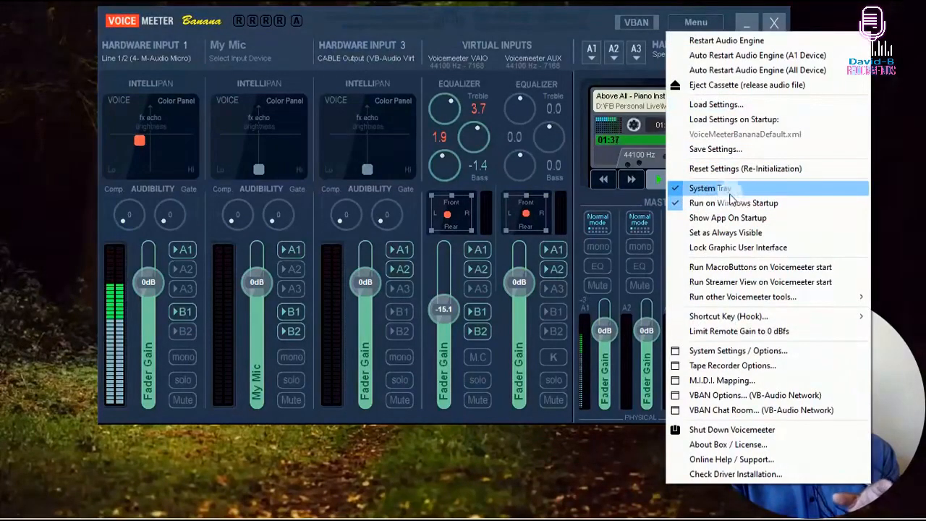
left_click(598, 27)
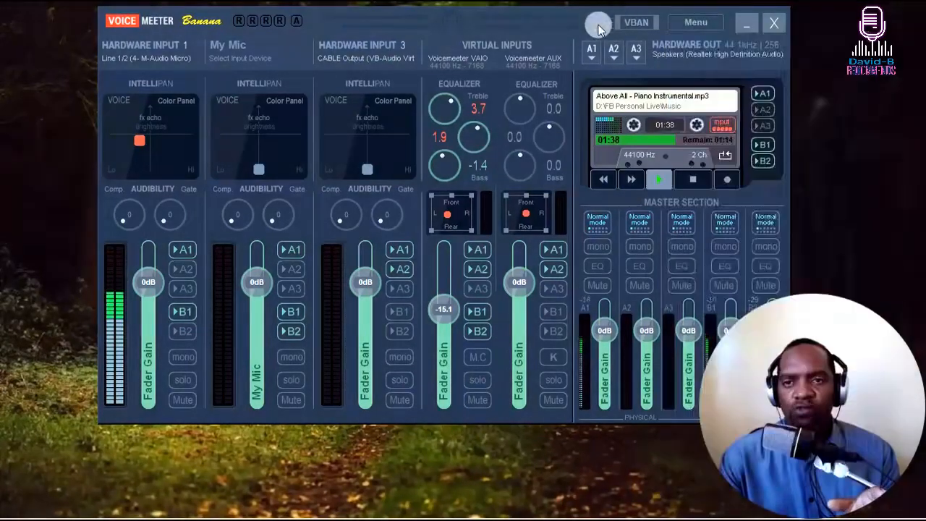
left_click(776, 24)
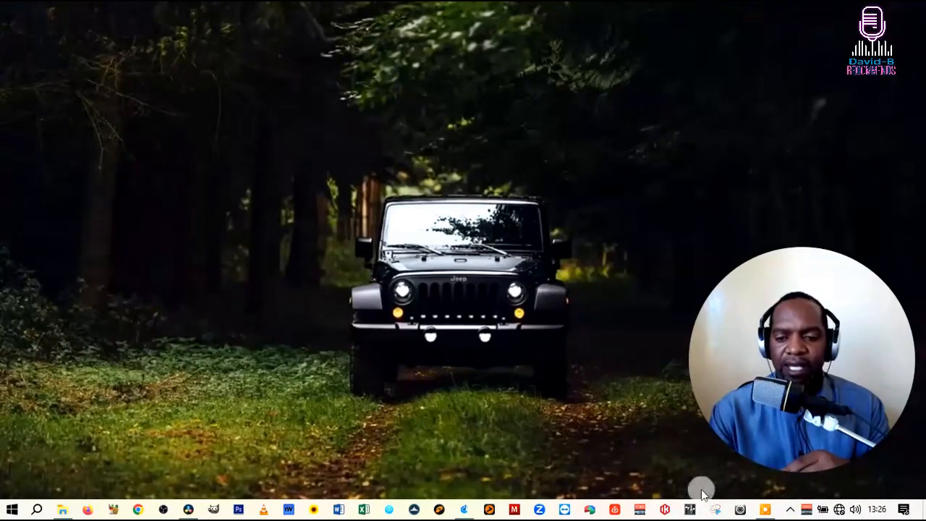
left_click(639, 510)
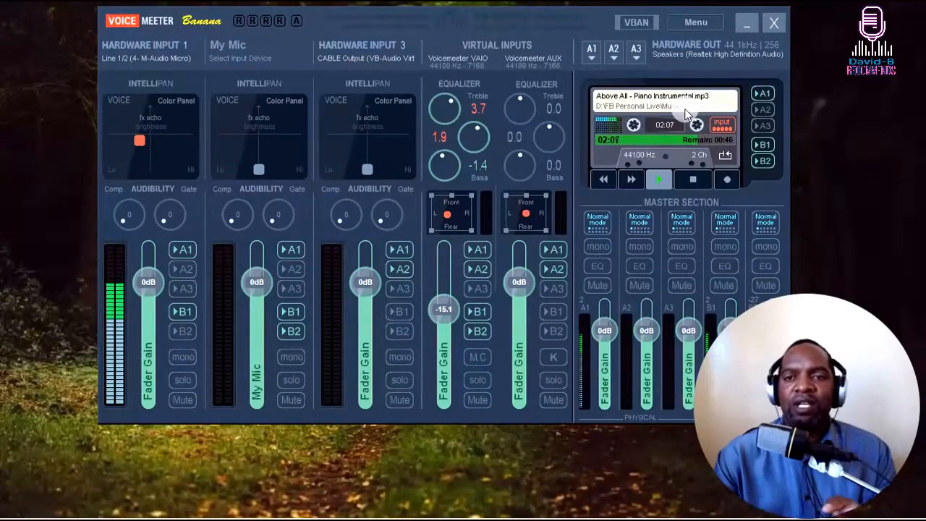
Step: Open System Settings / Options, move the window over the mixer, and look at the preferred main sample rate choices
left_click(683, 27)
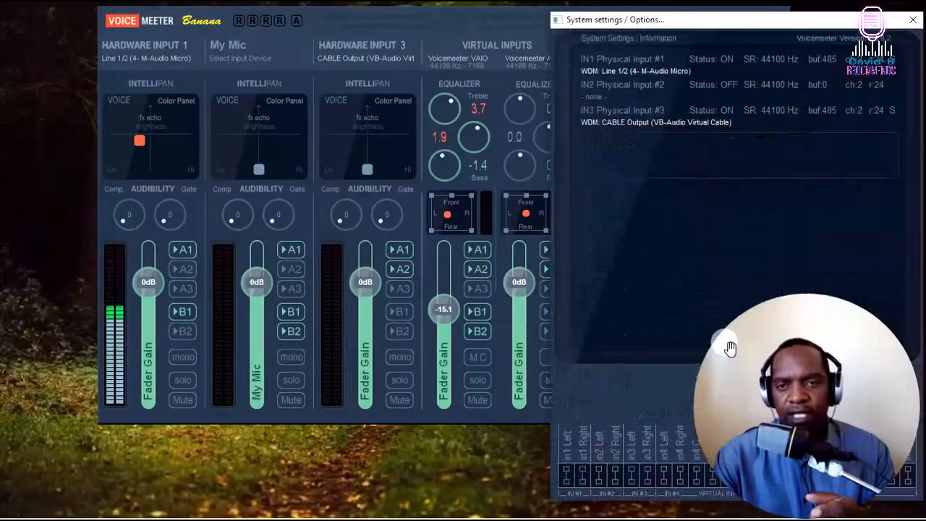
left_click(735, 354)
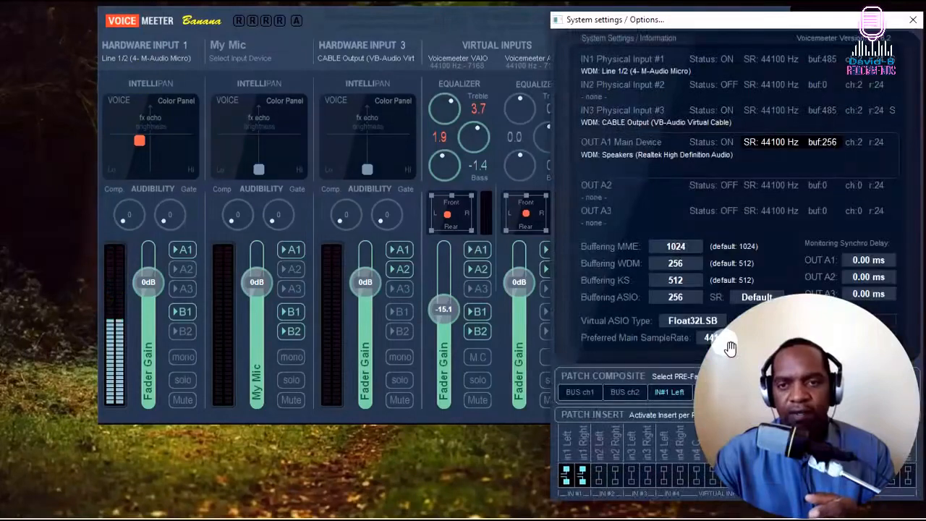
left_click_drag(644, 21, 540, 24)
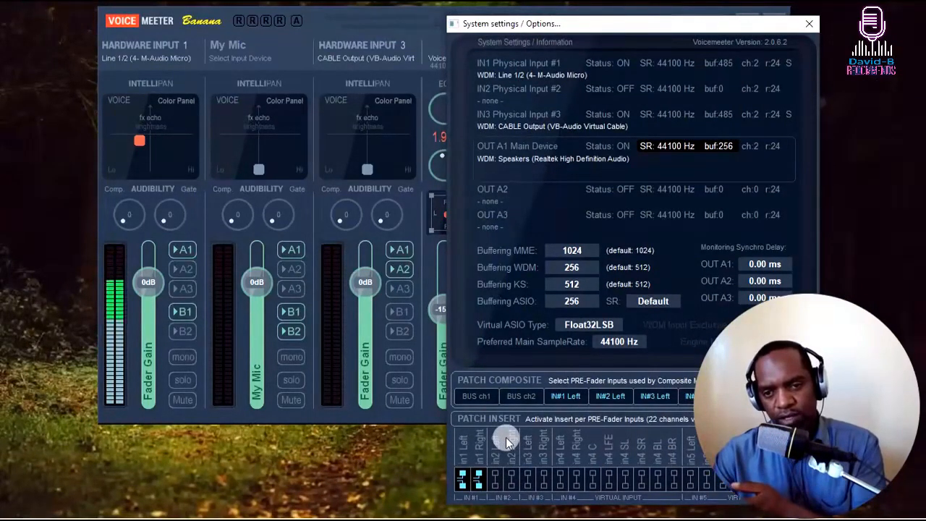
left_click(623, 341)
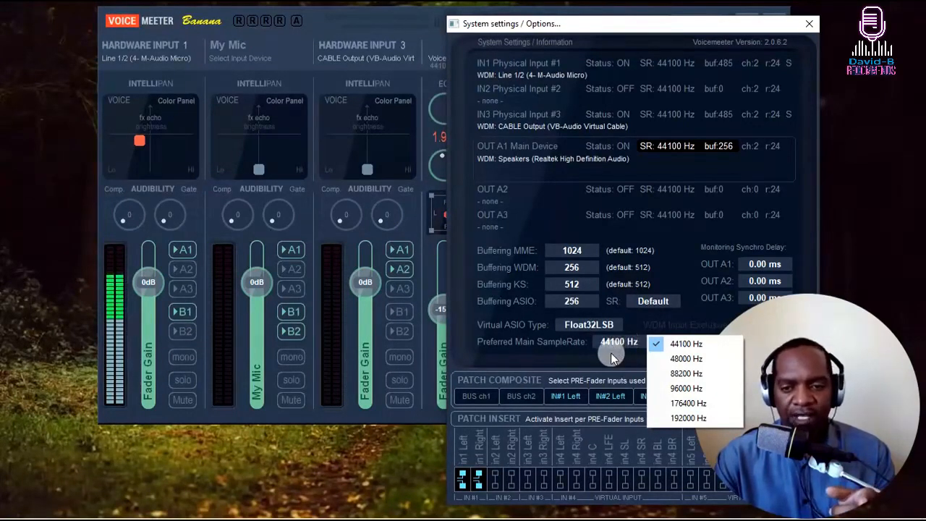
left_click(612, 357)
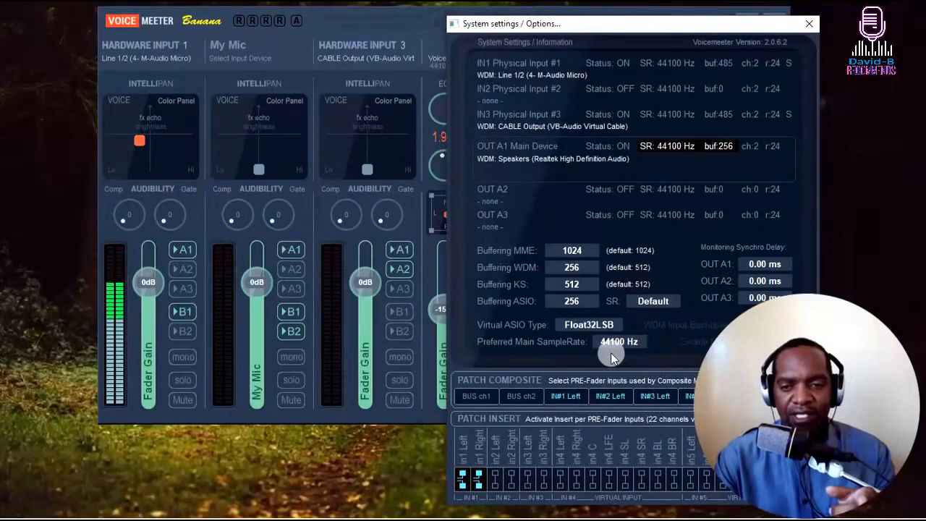
Step: Set the ASIO buffering to 512 samples in the system settings
left_click(566, 307)
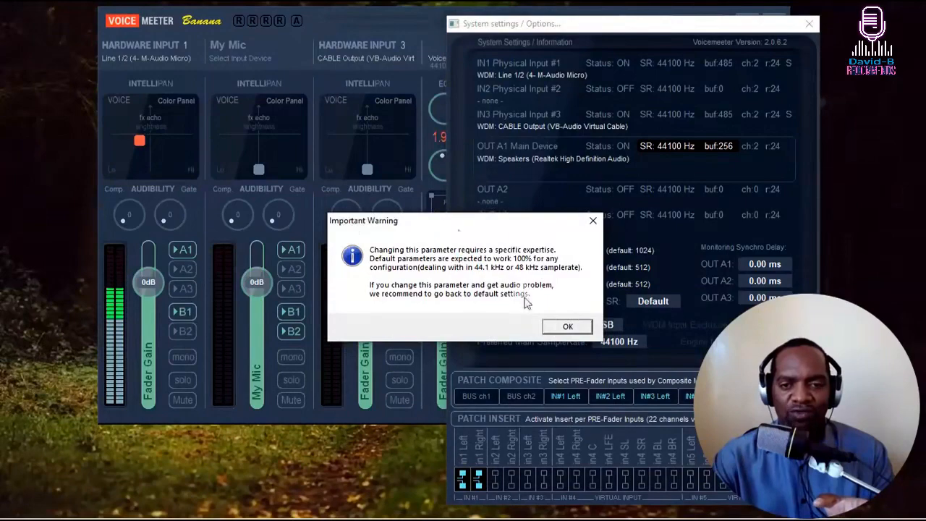
left_click(569, 327)
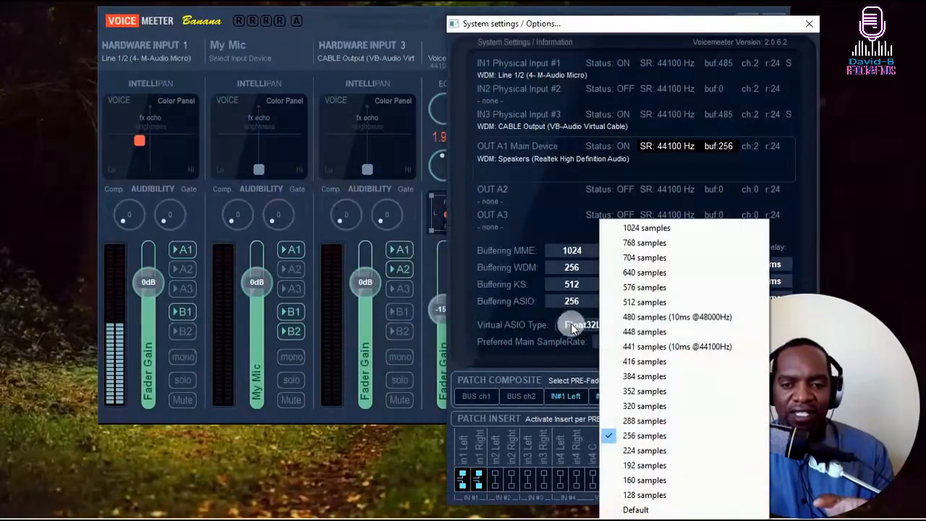
left_click(626, 303)
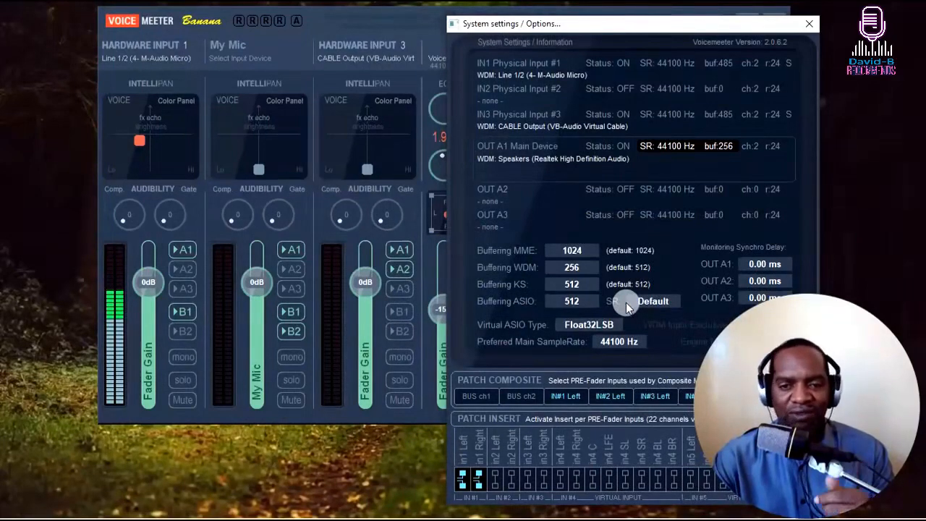
Step: Set the ASIO buffering to 256 samples
left_click(581, 302)
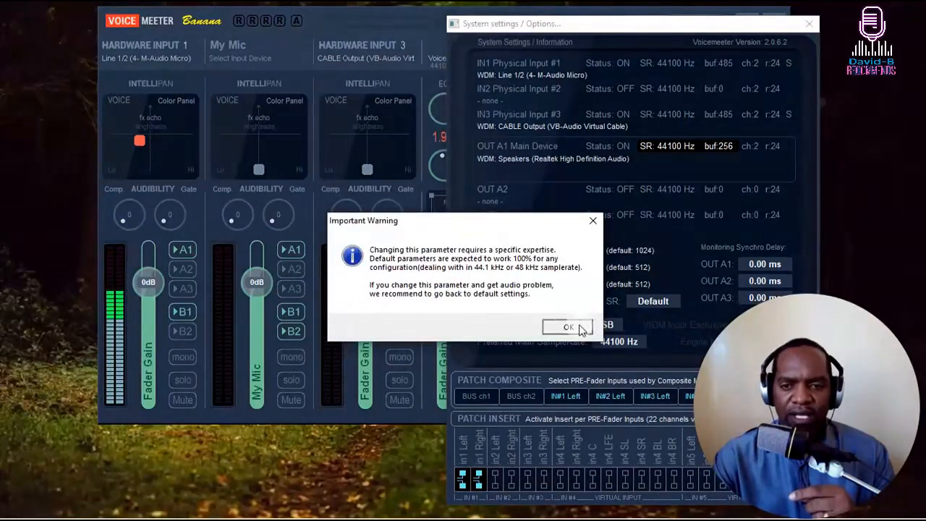
left_click(568, 327)
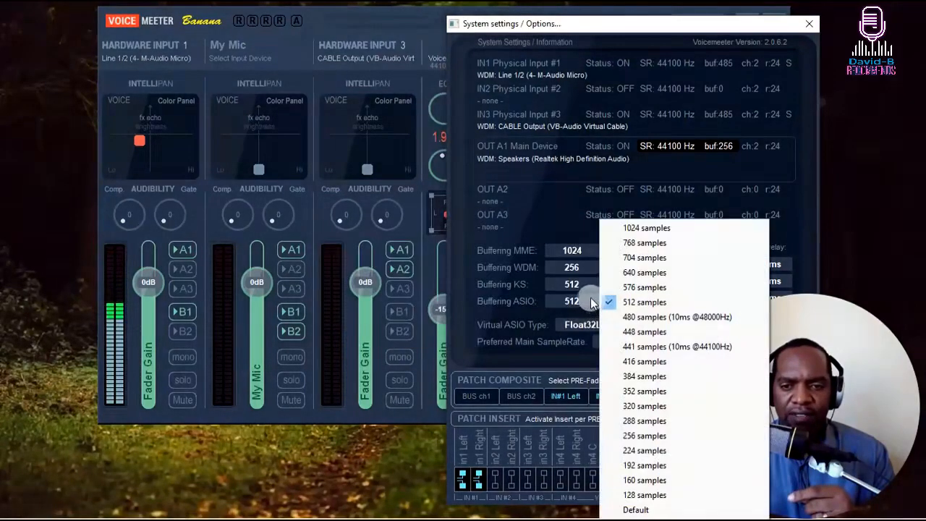
left_click(642, 436)
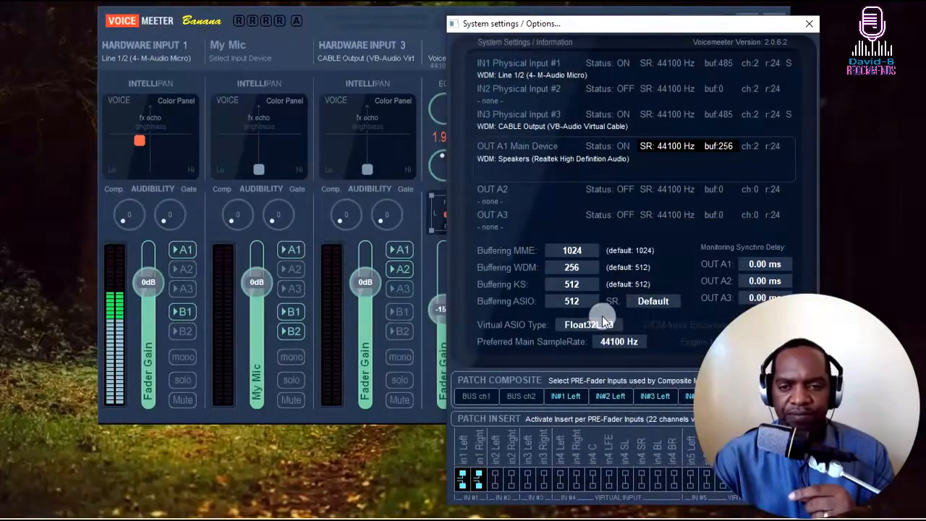
Step: Switch the patch inserts for in1 Left and in1 Right off and on again, and close the system settings
left_click(463, 483)
left_click(474, 478)
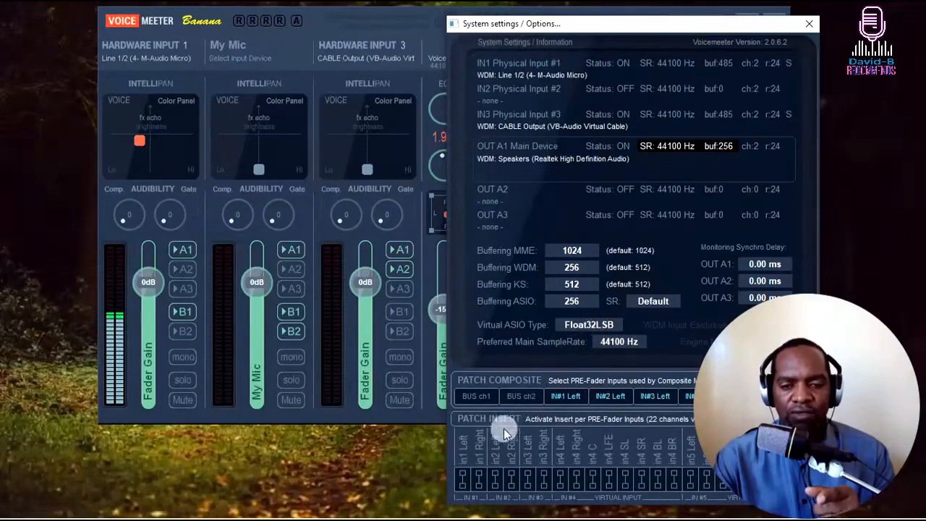
left_click(463, 482)
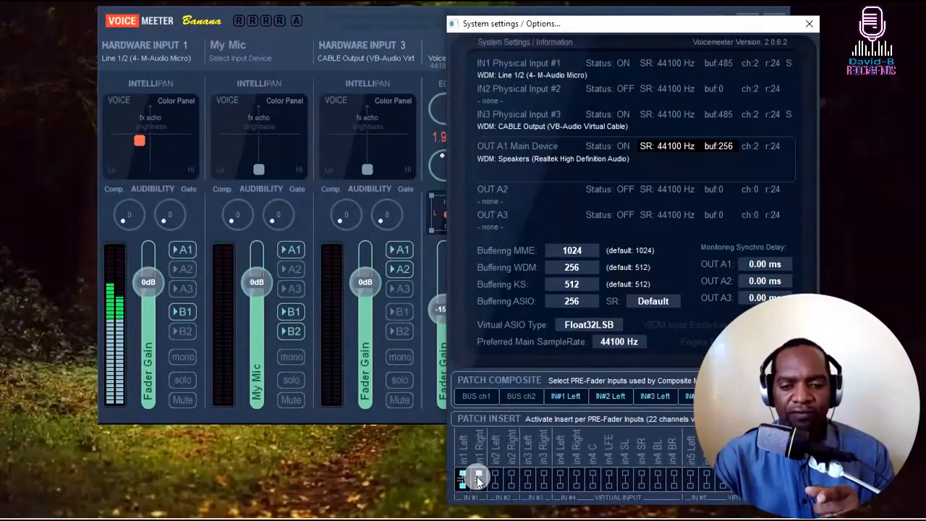
left_click(477, 480)
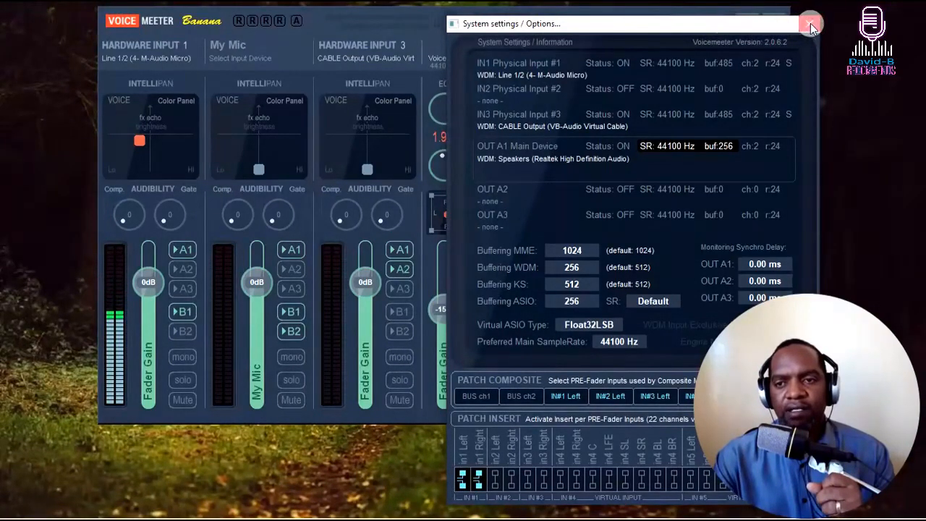
left_click(811, 27)
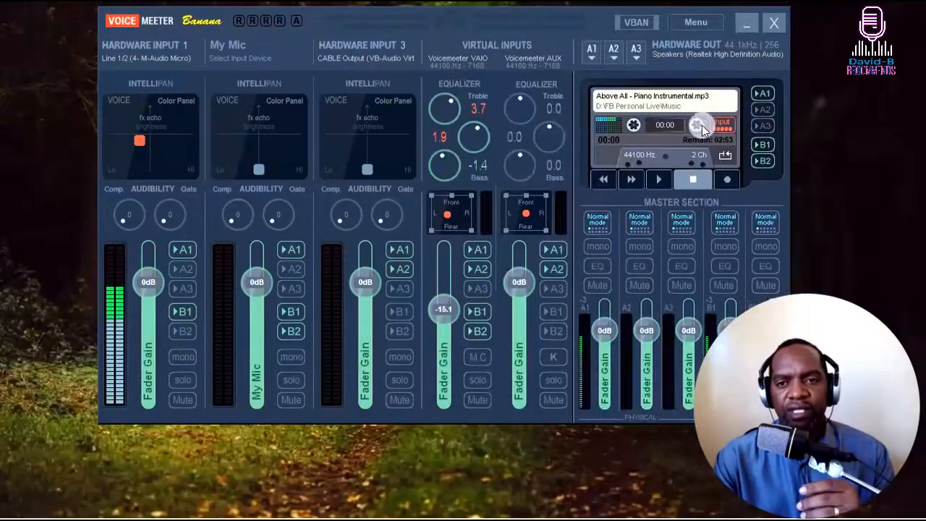
Step: Play the loaded Above All - Piano Instrumental.mp3 track, minimize the mixer, and switch to Cantabile Lite
left_click(658, 179)
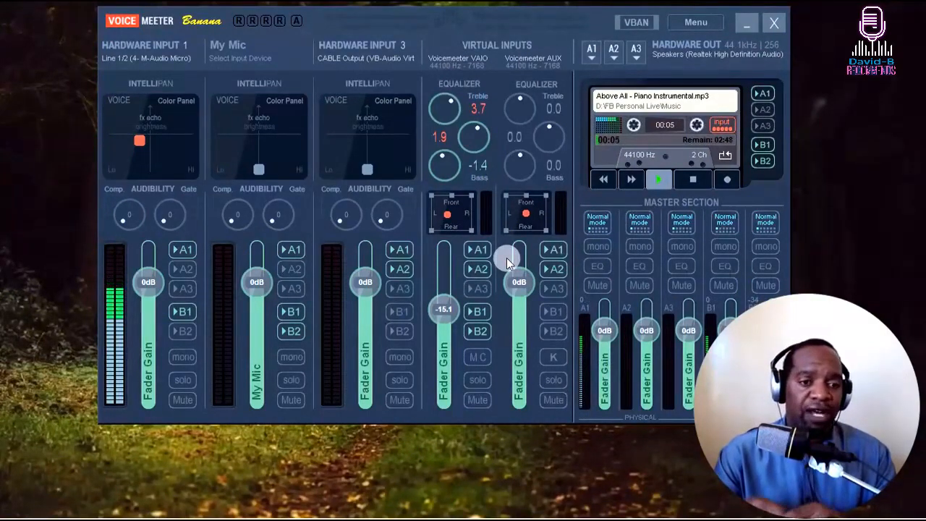
left_click(756, 22)
mouse_move(464, 509)
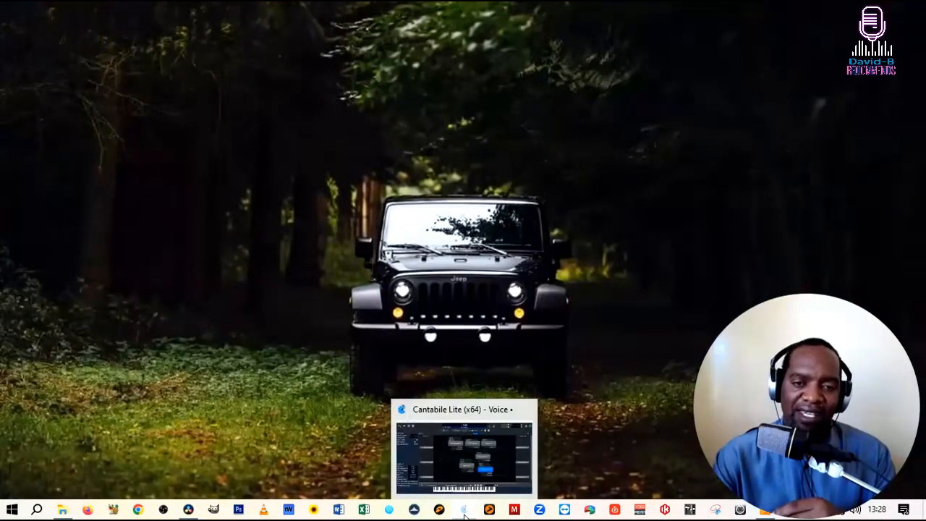
left_click(464, 456)
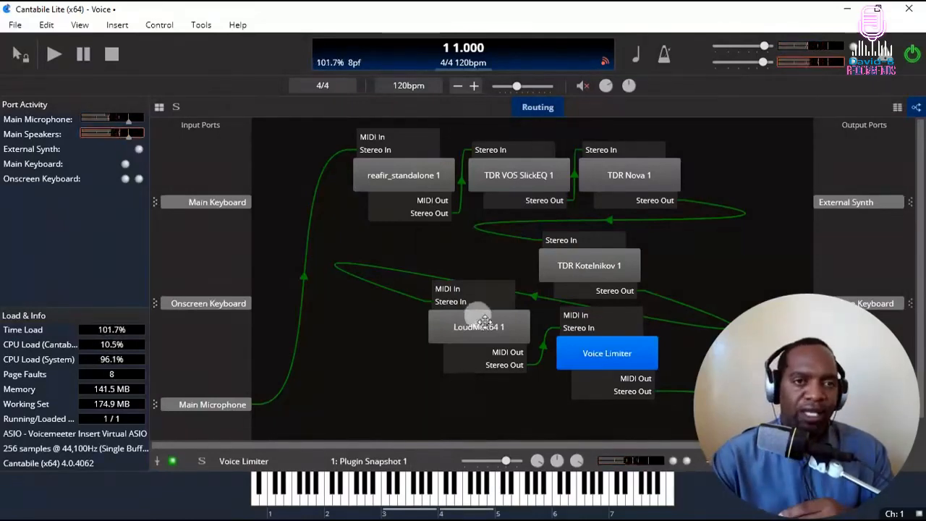
Step: Open Cantabile's options and review the audio engine settings, audio port assignments and the choice of audio drivers
left_click(201, 25)
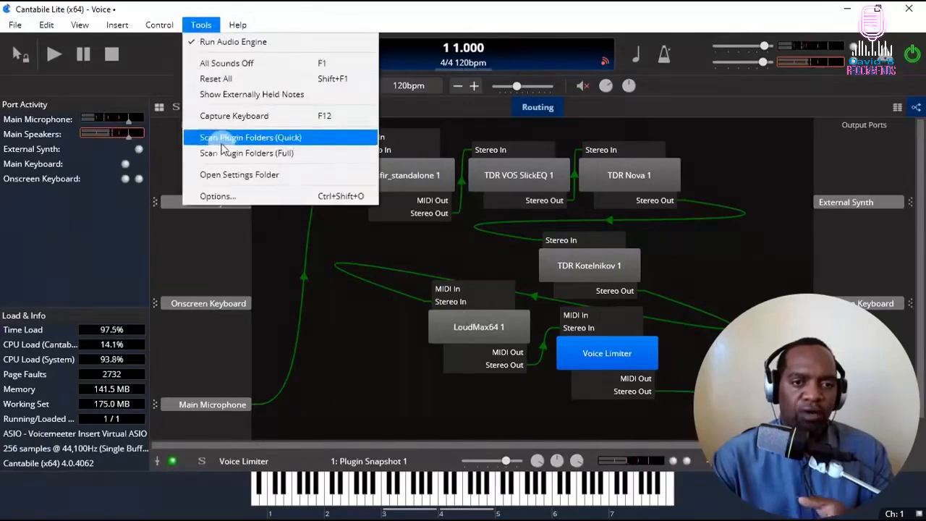
left_click(217, 196)
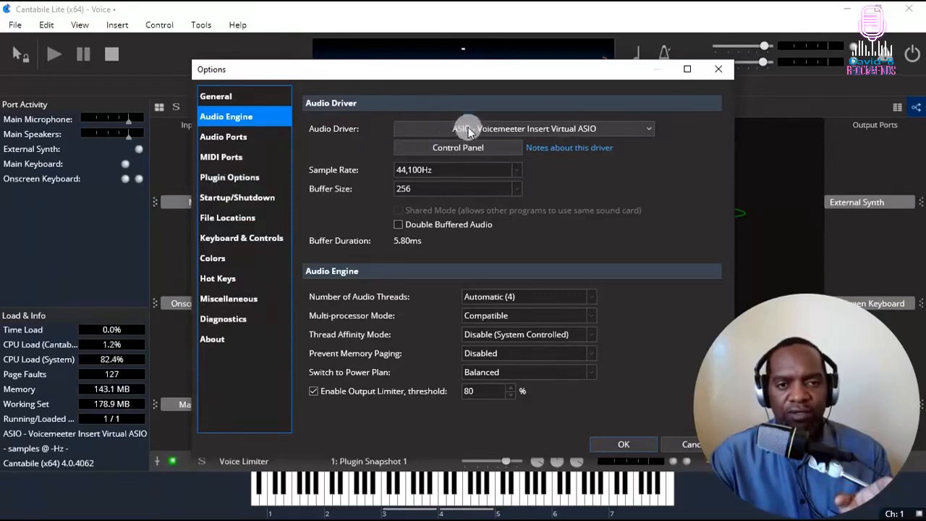
left_click(230, 136)
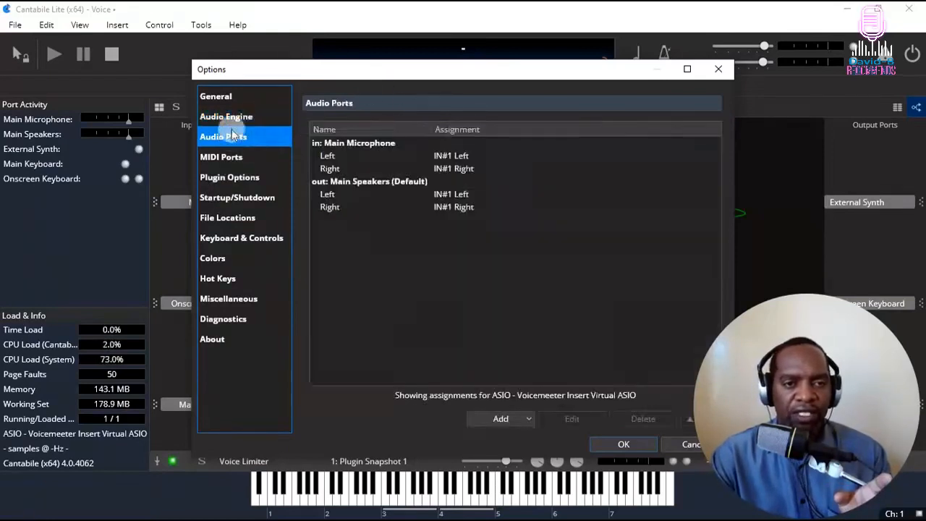
left_click(234, 120)
left_click(233, 96)
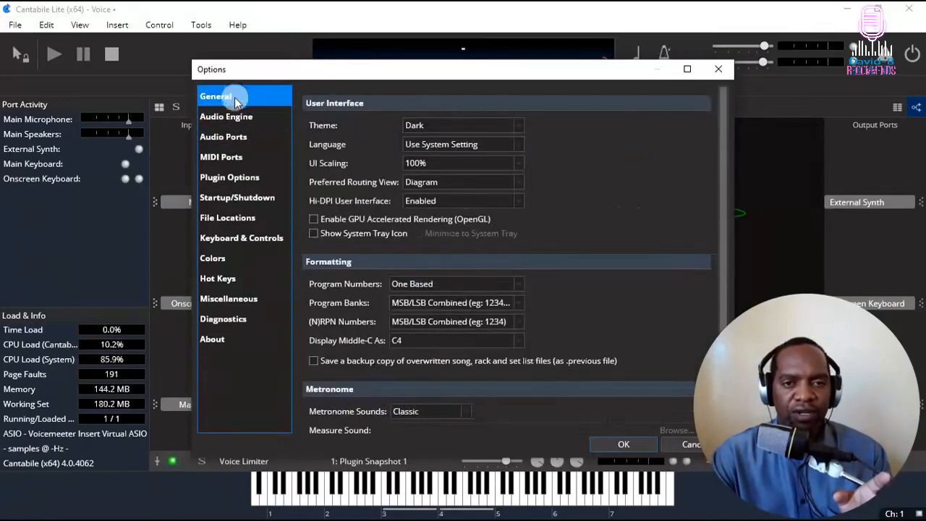
left_click(239, 119)
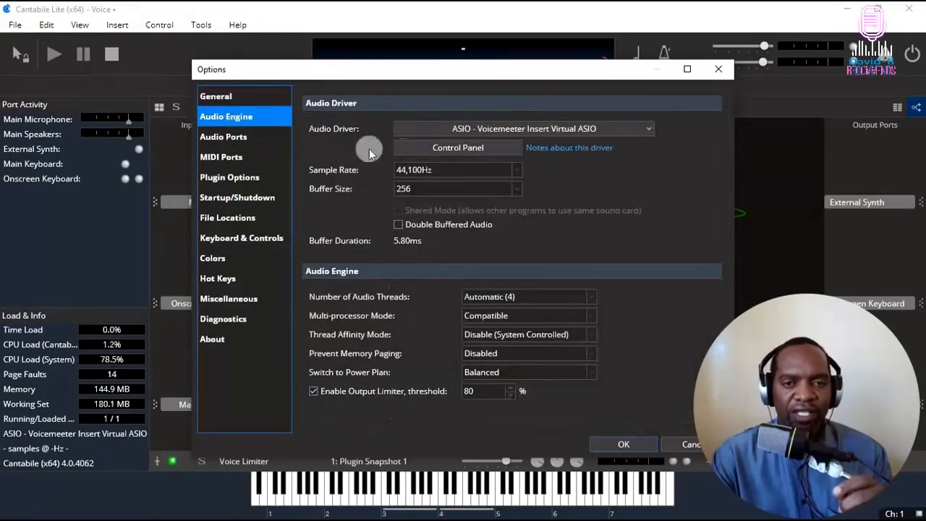
left_click(508, 130)
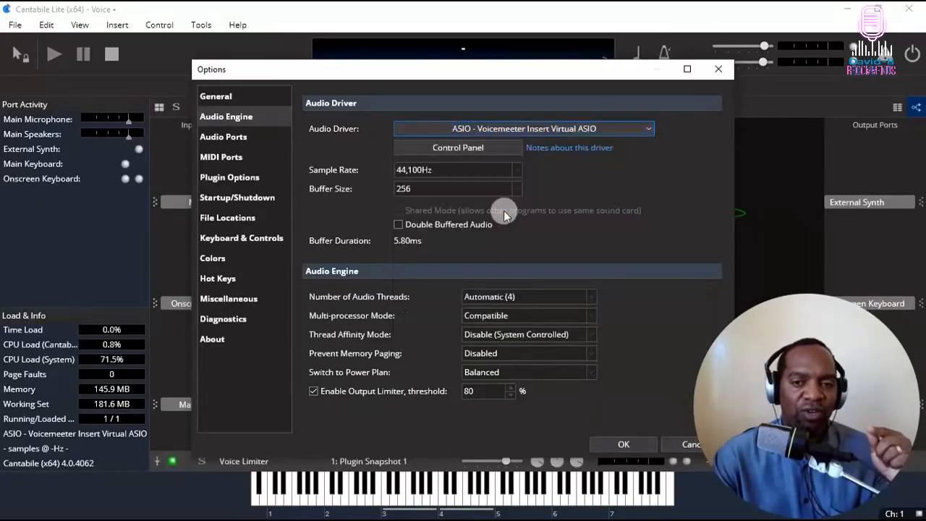
left_click(501, 214)
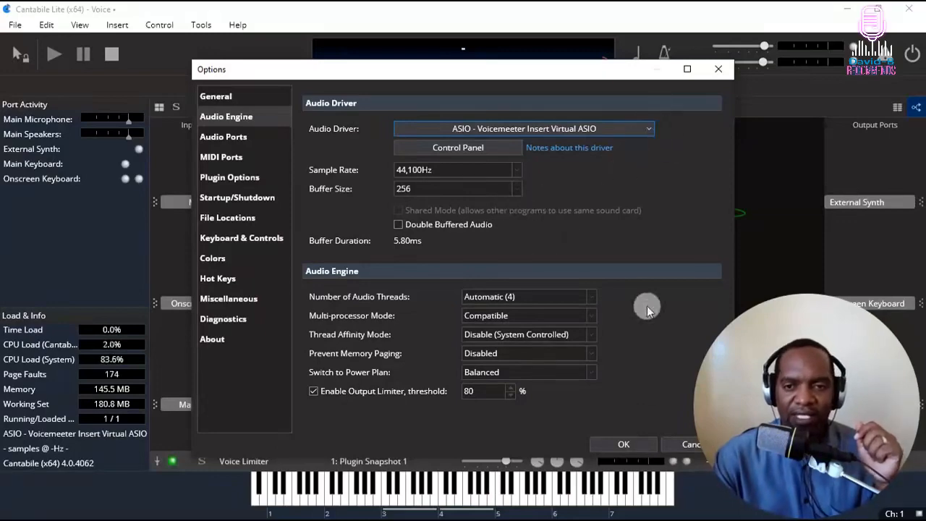
Step: Close the options, save the changes to the Voice song, and create a new song from the (Blank) template
left_click(636, 445)
left_click(605, 216)
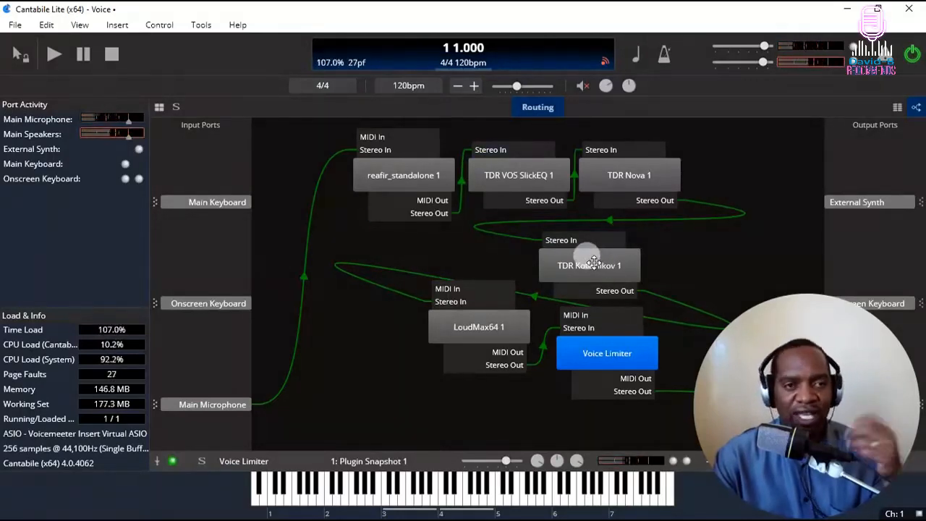
left_click(16, 26)
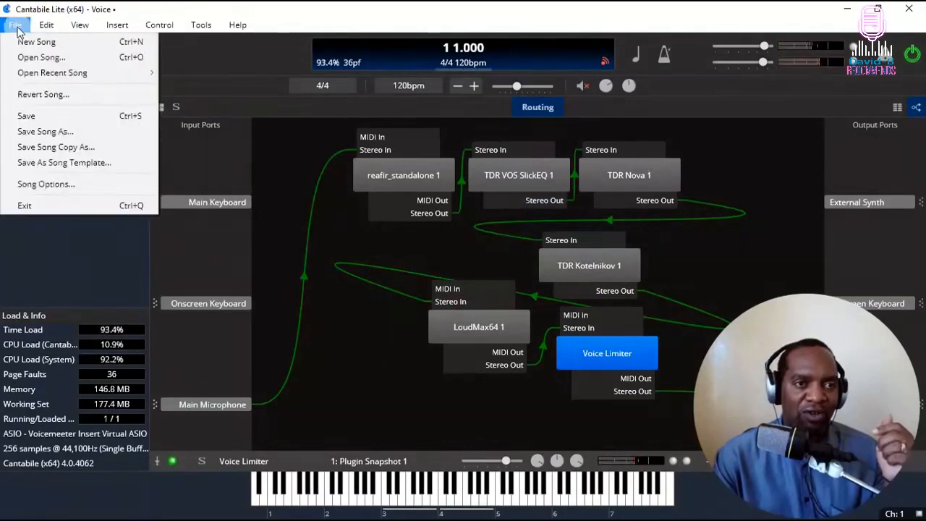
left_click(24, 43)
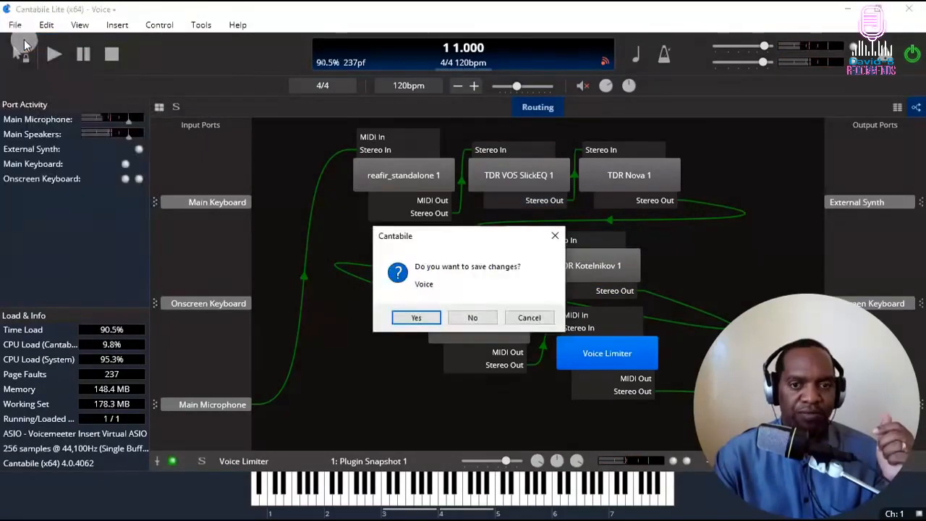
left_click(416, 317)
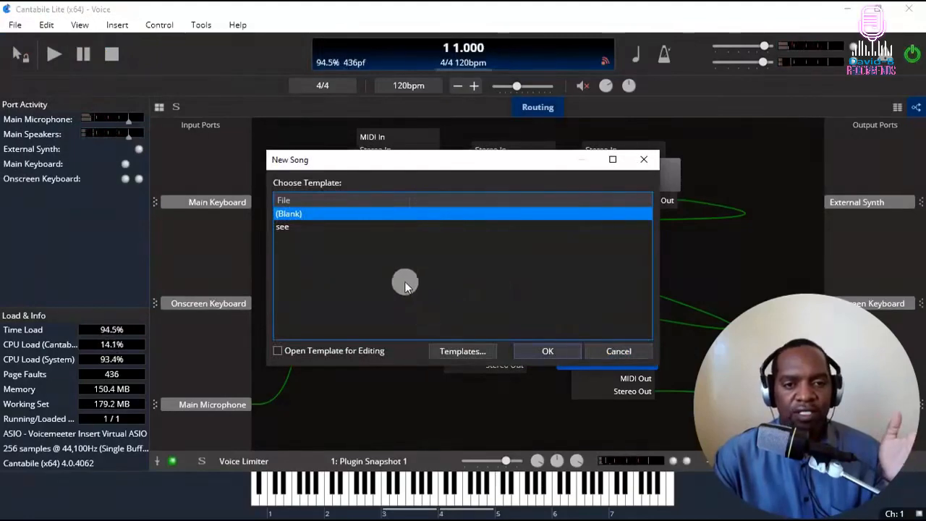
left_click(544, 351)
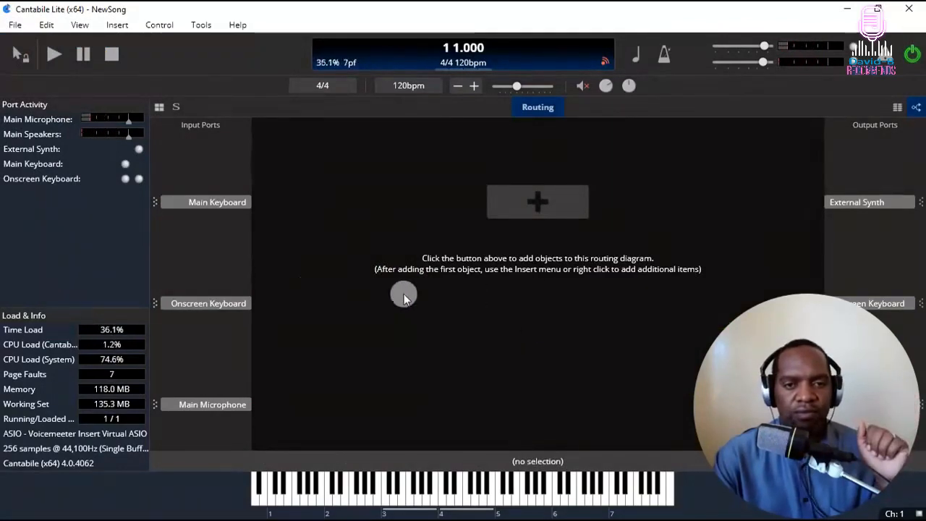
Step: Route the Main Microphone input port directly to the Main Speakers output port
left_click_drag(247, 408, 868, 405)
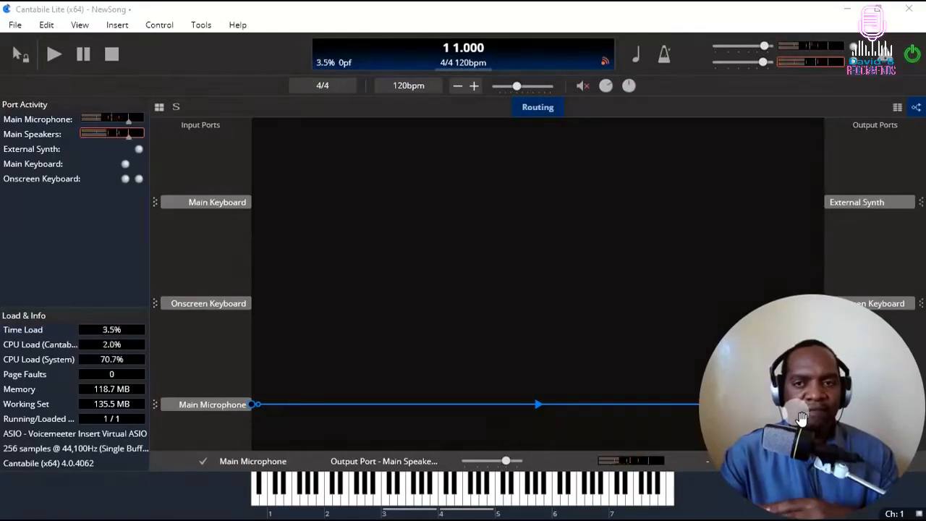
Step: Review the VST plugin folders in the plugin options and the available commands for scanning plugin folders
left_click(202, 25)
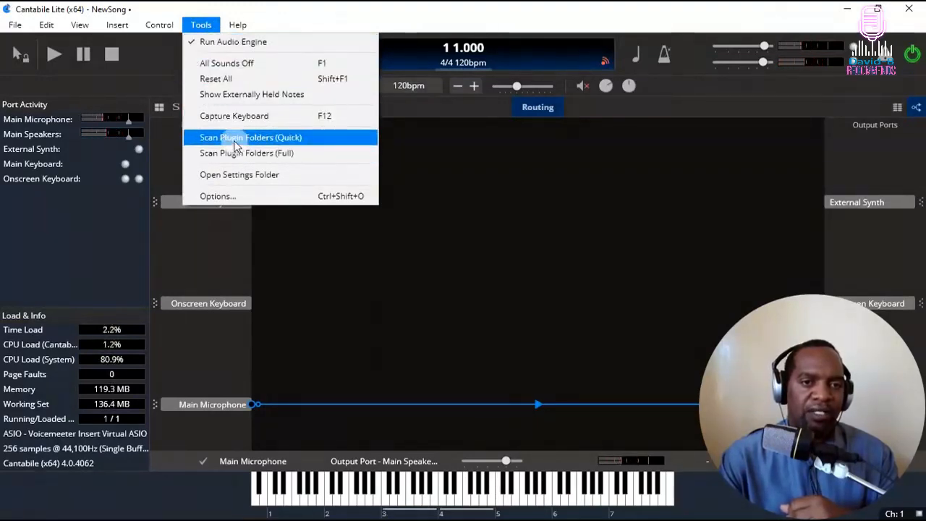
left_click(217, 195)
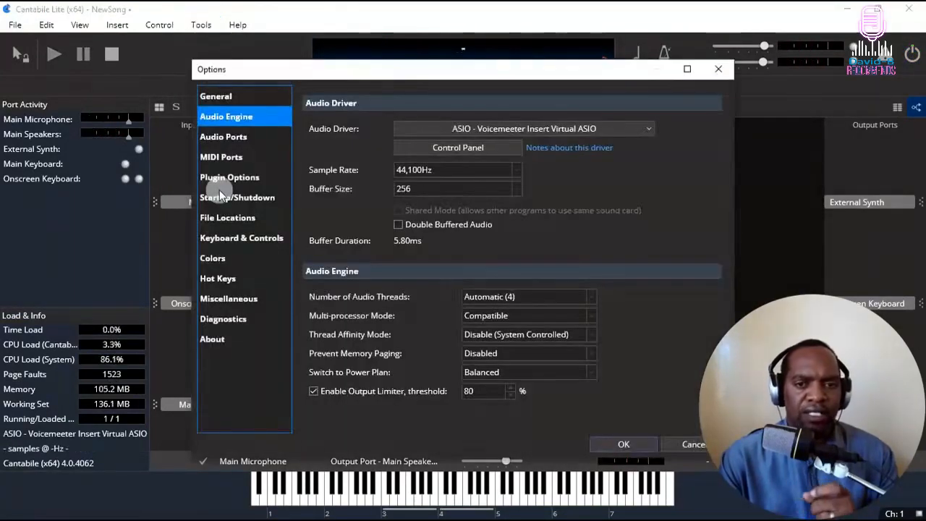
left_click(225, 179)
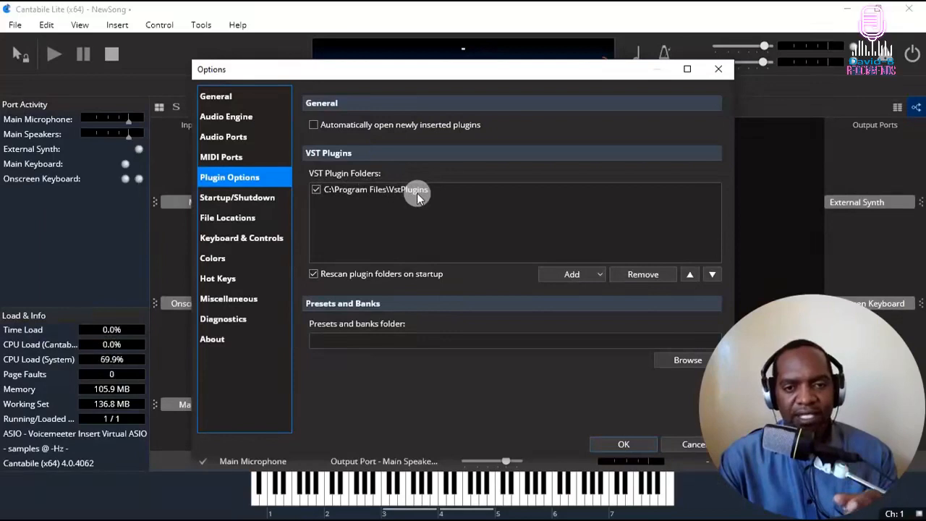
left_click(628, 443)
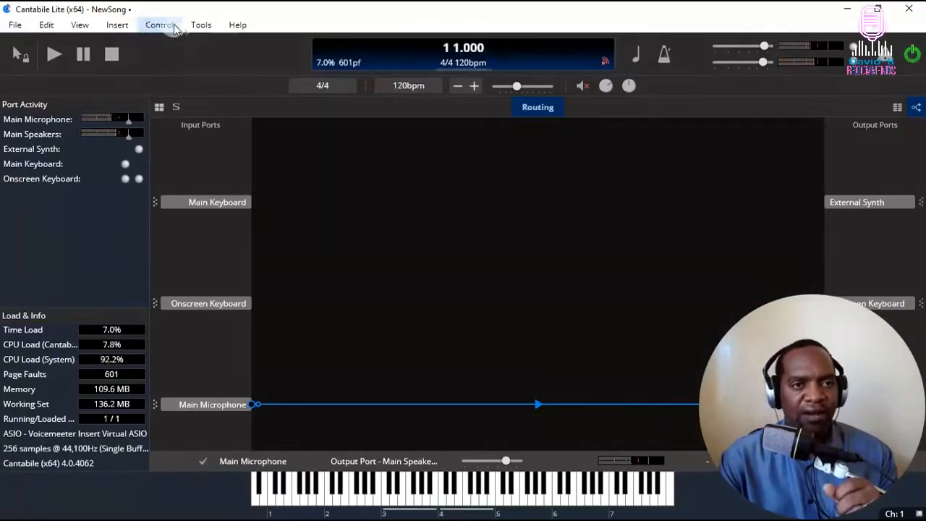
left_click(145, 26)
mouse_move(201, 25)
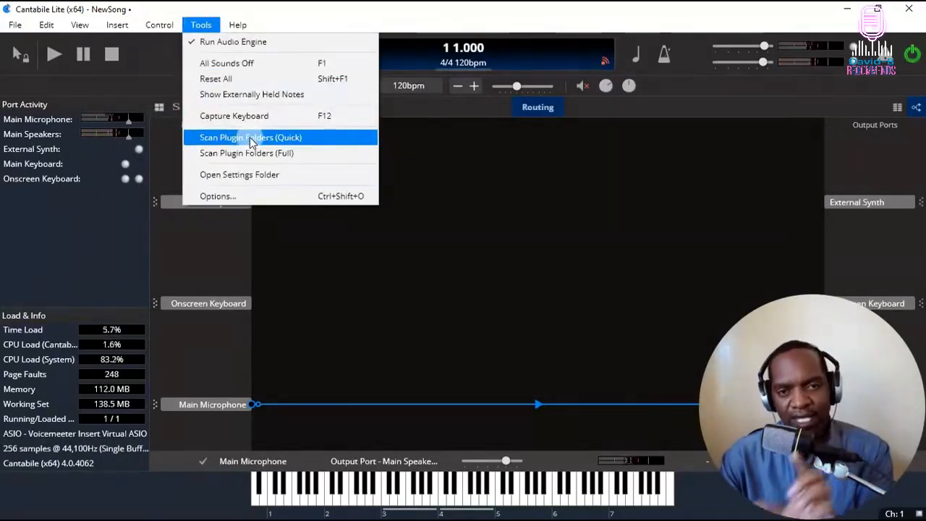
left_click(310, 6)
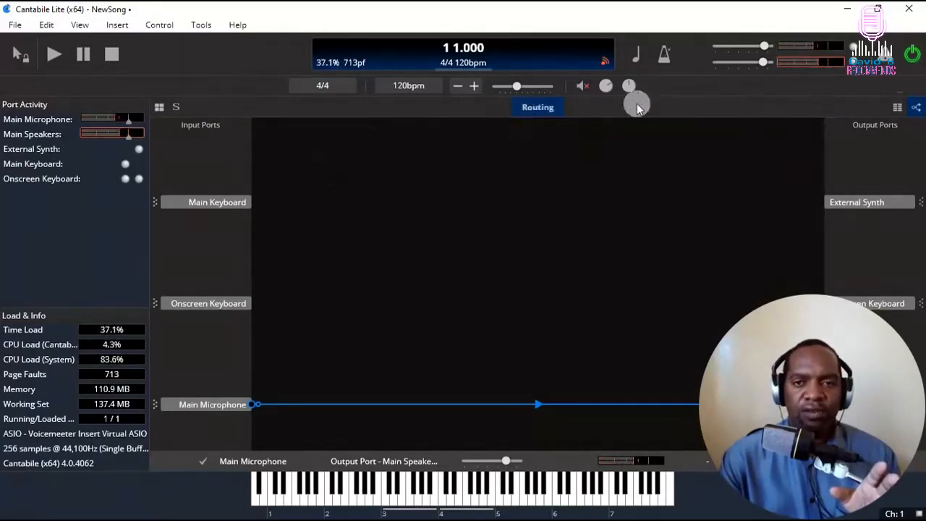
Step: Compare the table view and the diagram view of the song's routing, including where routes and objects are added
left_click(897, 109)
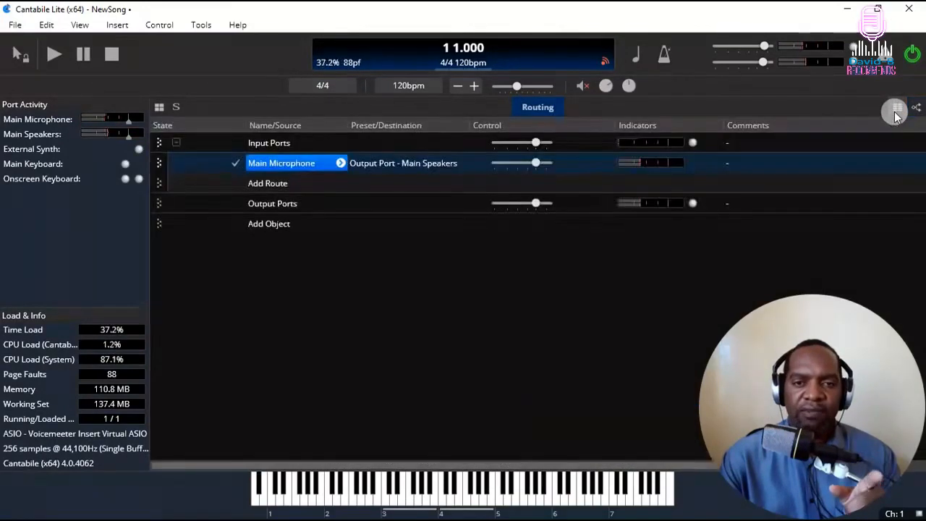
left_click(916, 108)
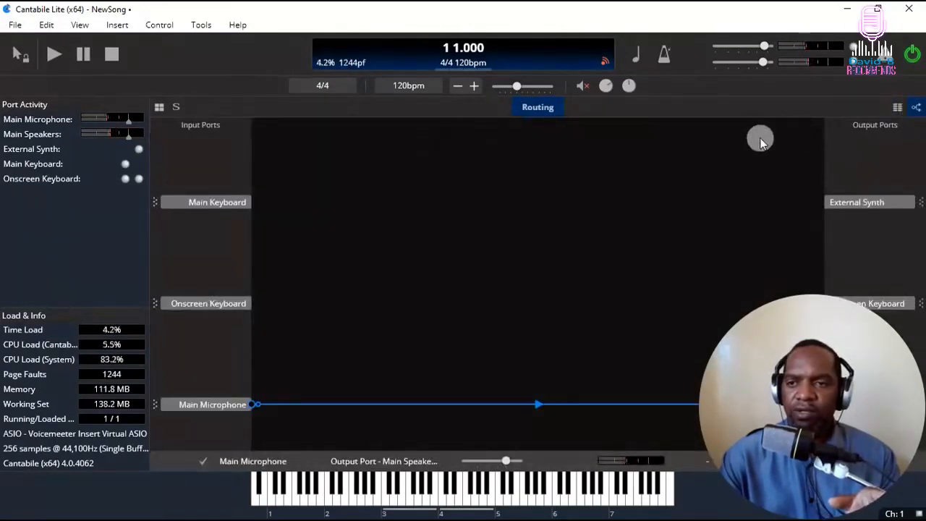
mouse_move(384, 222)
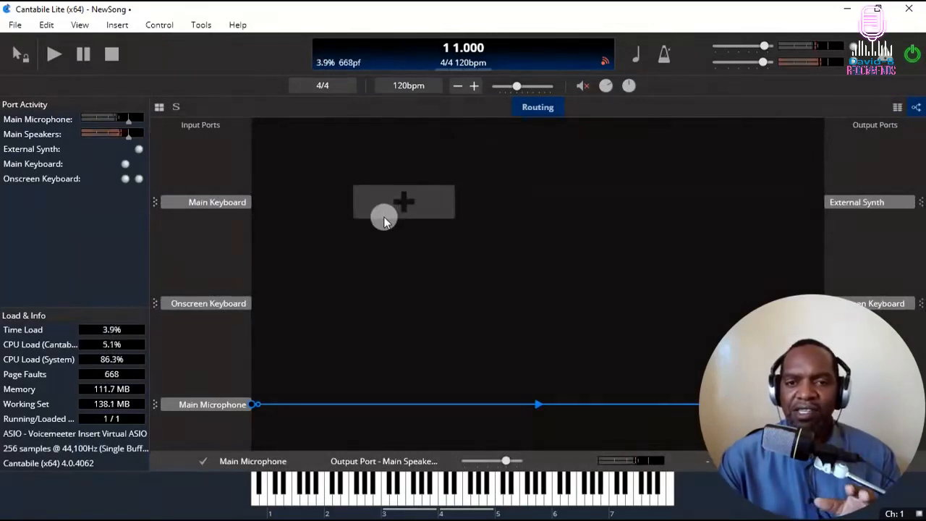
left_click(897, 107)
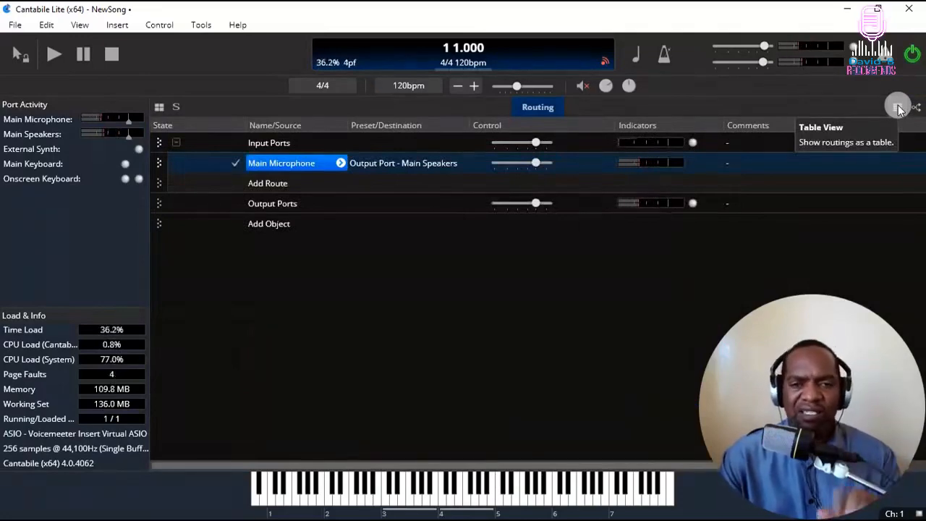
left_click(273, 185)
left_click(446, 327)
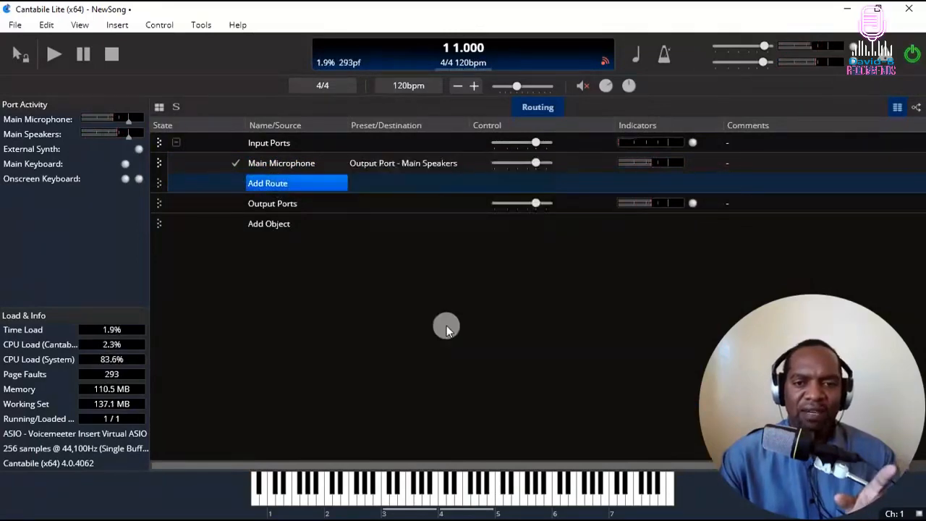
left_click(916, 109)
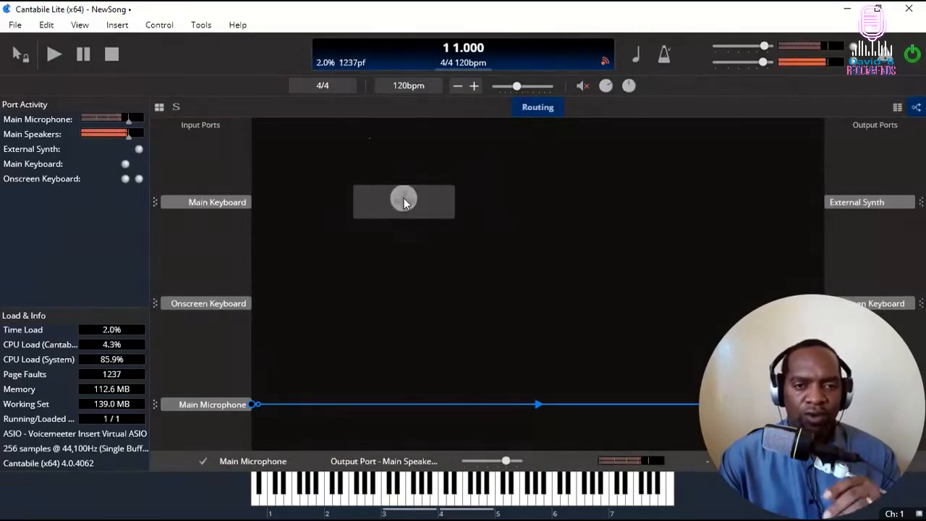
Step: Search the plugins for "reaf", insert the reafir_standalone effect into the routing diagram, and move its block slightly lower
left_click(404, 202)
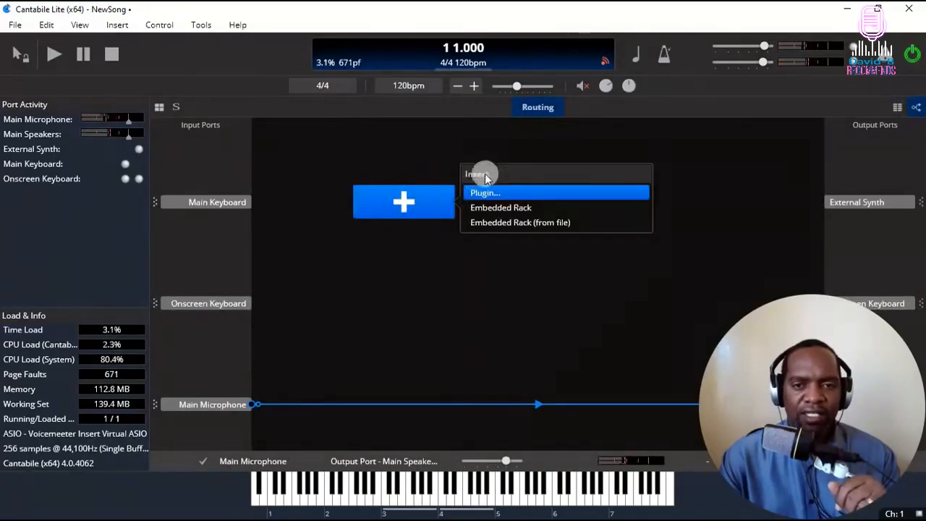
left_click(384, 143)
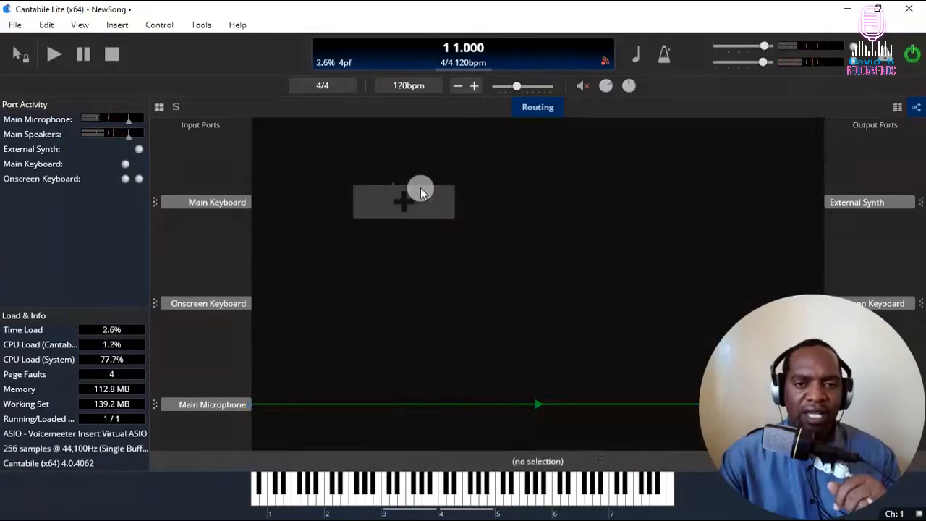
right_click(381, 144)
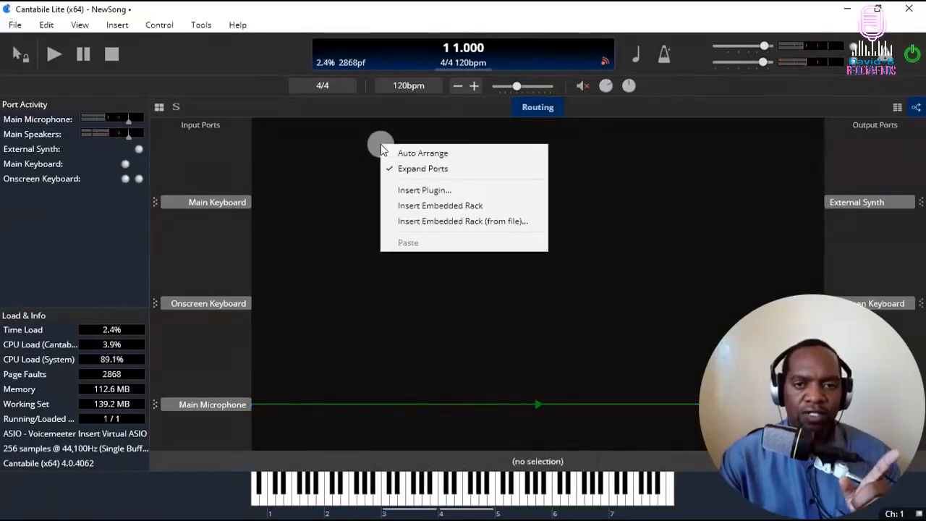
left_click(417, 191)
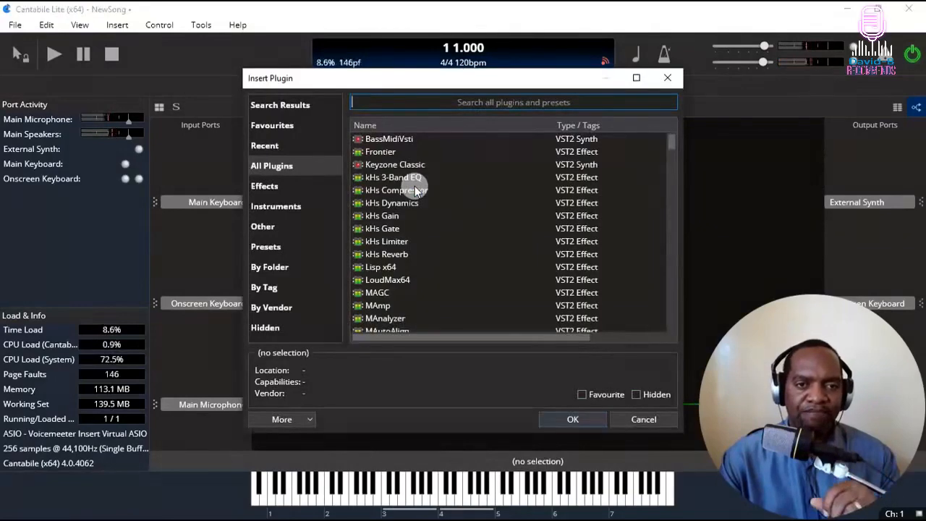
left_click(274, 191)
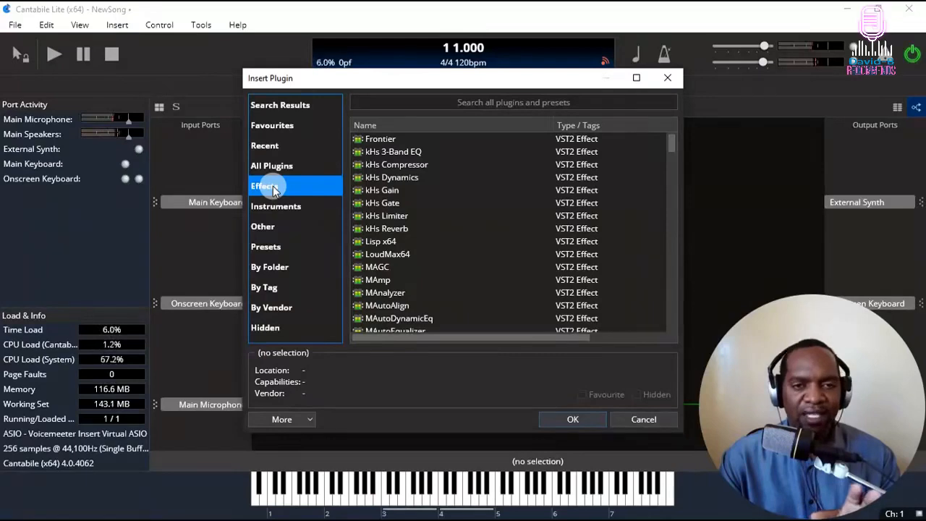
left_click(386, 102)
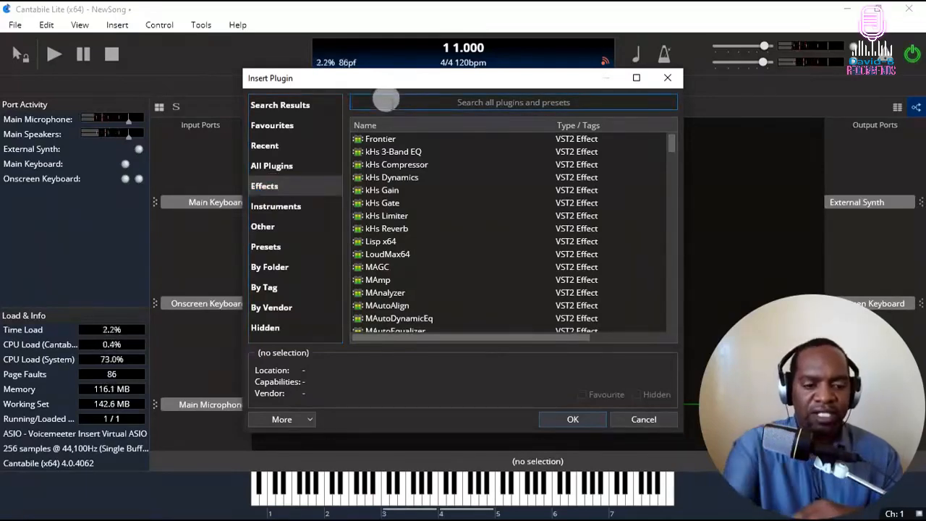
type("reaf")
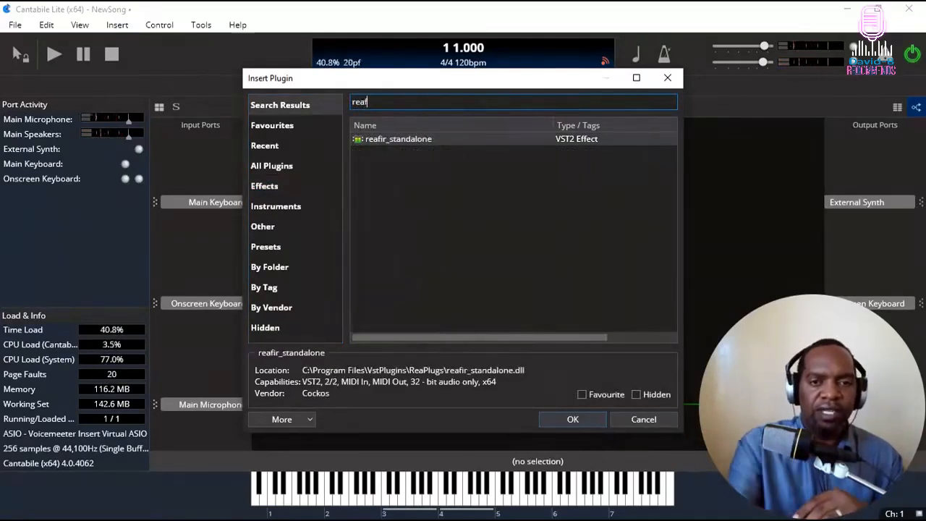
left_click(447, 141)
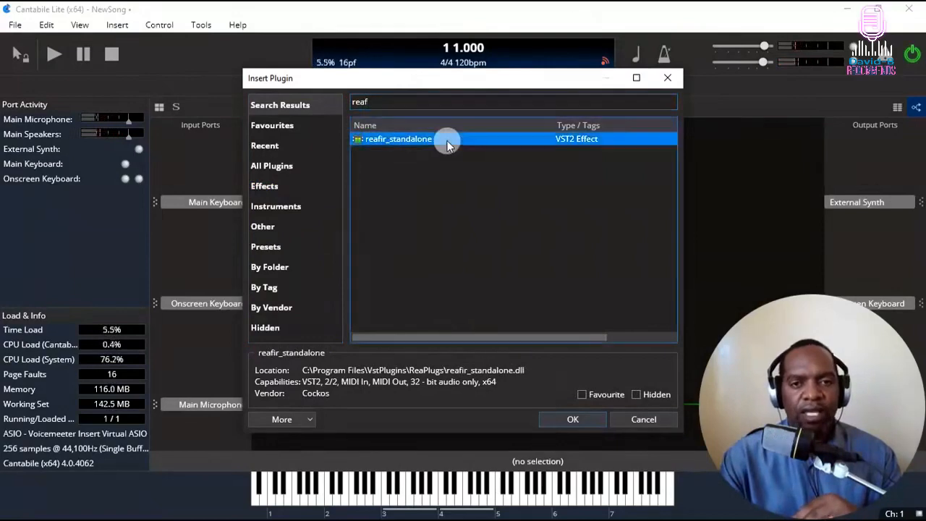
double_click(447, 142)
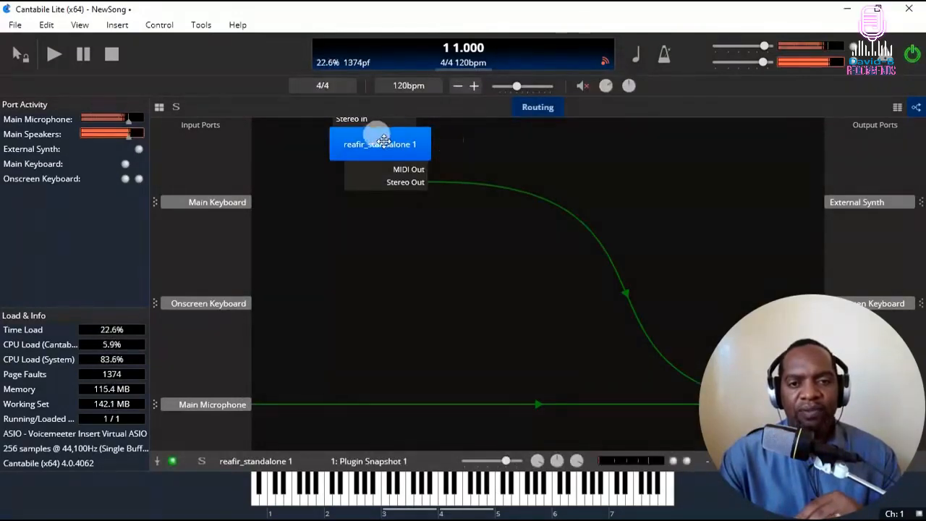
mouse_move(371, 146)
left_mouse_down()
mouse_move(423, 170)
mouse_move(376, 159)
left_mouse_up()
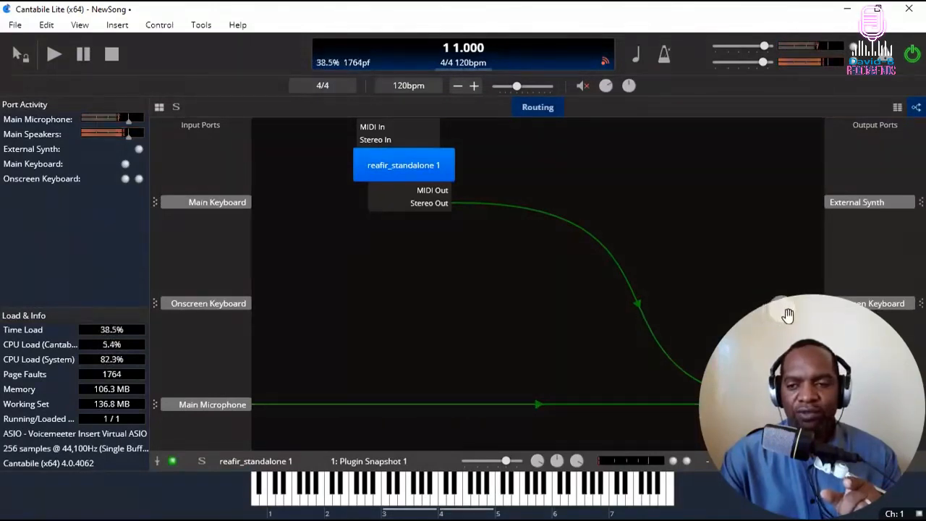
Step: Reroute the Main Microphone connection from Main Speakers to the Stereo In of the reafir_standalone plugin
left_click_drag(795, 318, 783, 152)
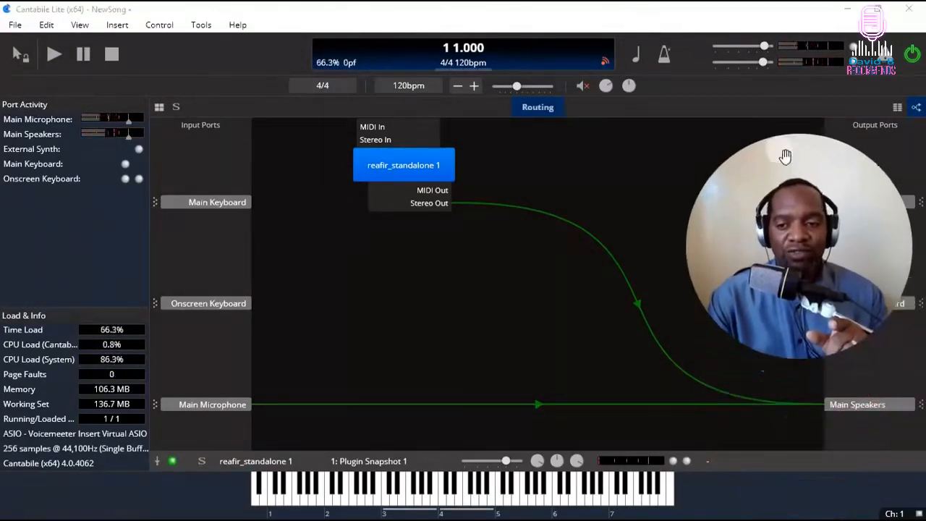
left_click(668, 405)
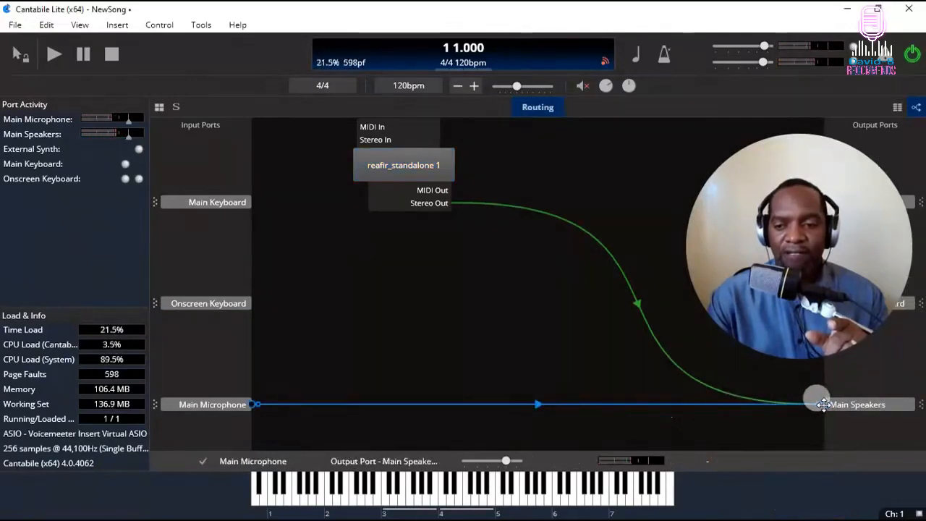
left_click_drag(824, 405, 356, 143)
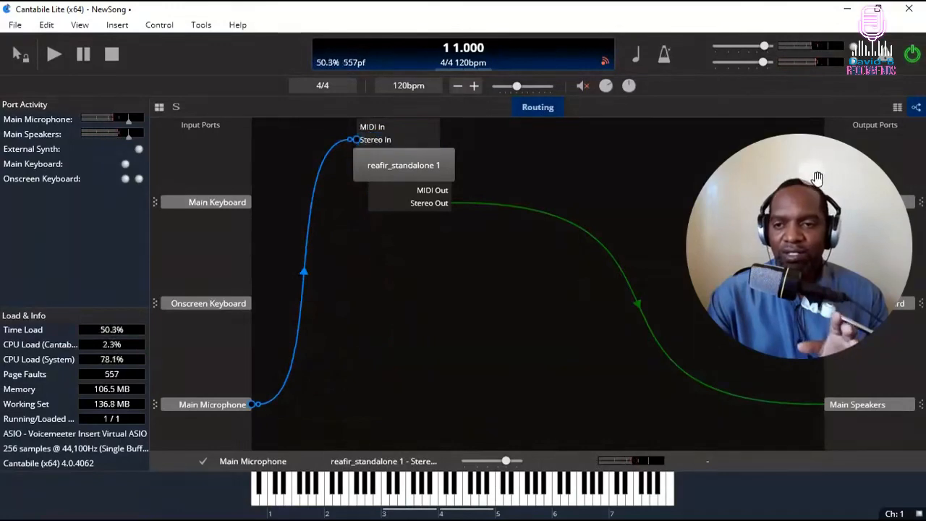
left_click_drag(845, 197, 860, 352)
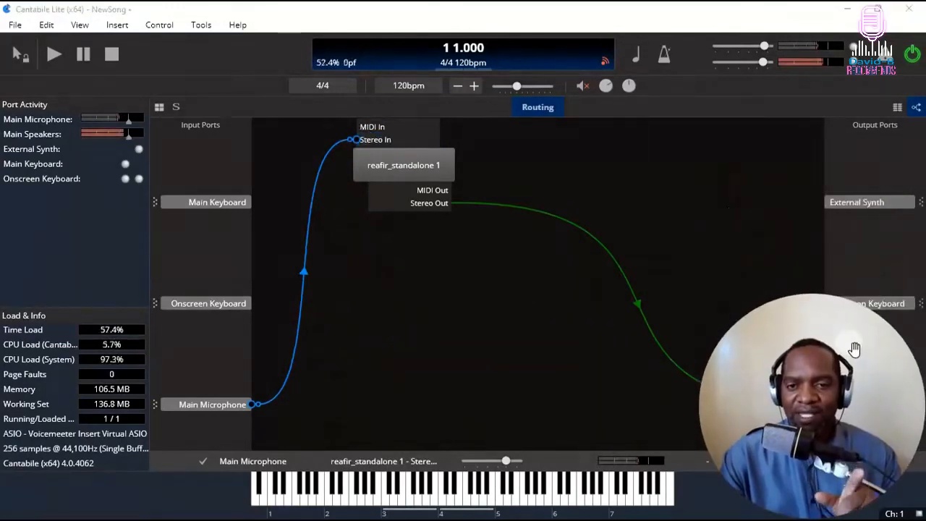
Step: Open the reafir_standalone plugin's editor and examine the available FFT sizes
double_click(403, 159)
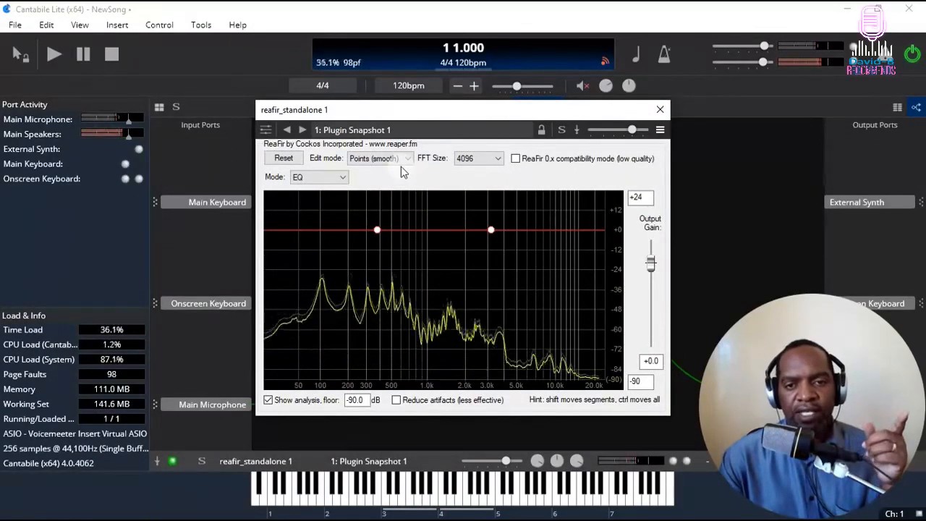
left_click(478, 160)
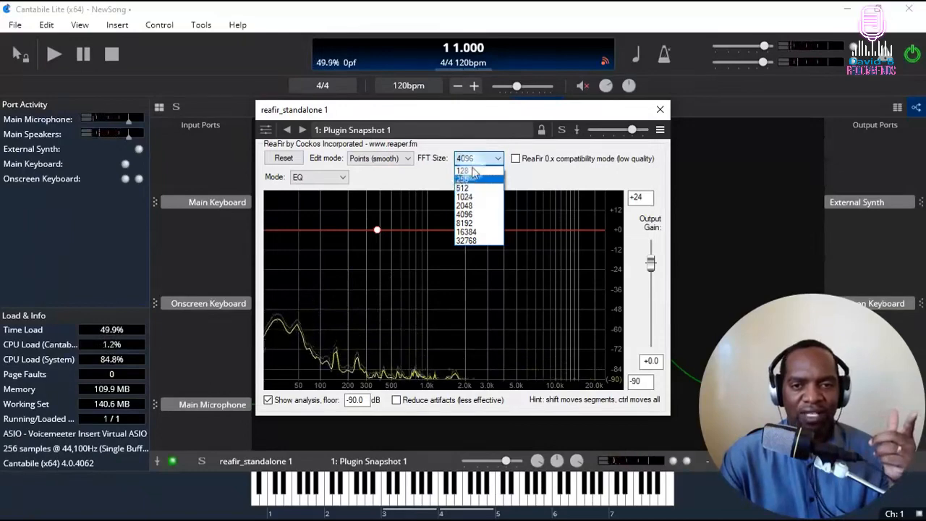
left_click(475, 159)
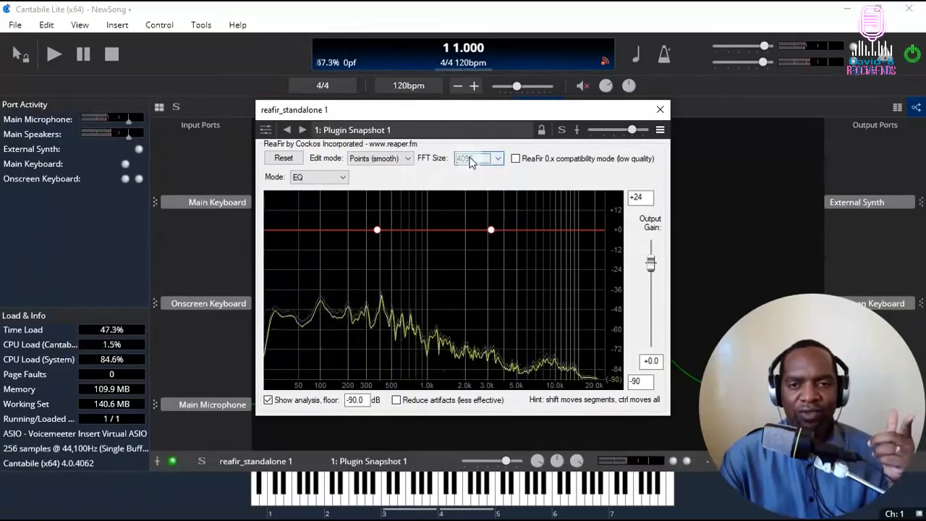
Step: Set ReaFir to an FFT size of 512 and Subtract mode, and capture the background noise with the automatic noise profile
left_click(471, 159)
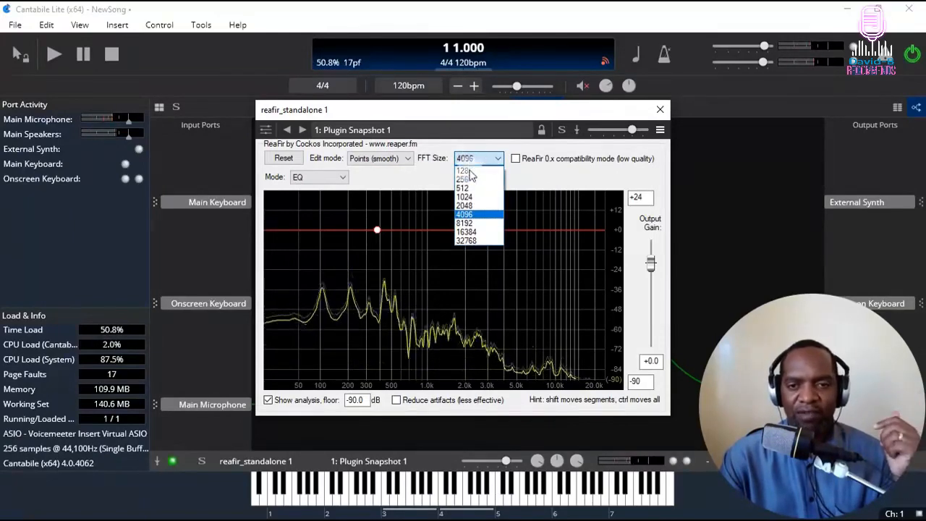
left_click(466, 188)
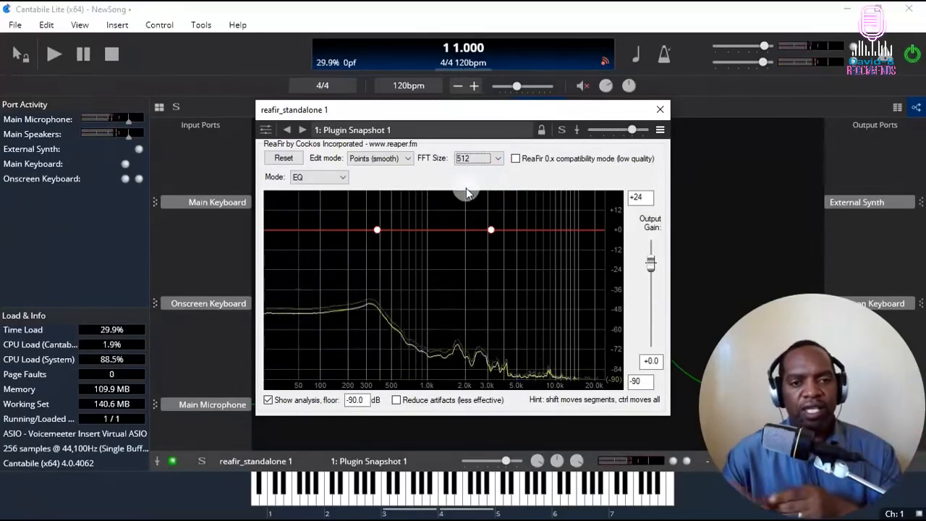
left_click(315, 178)
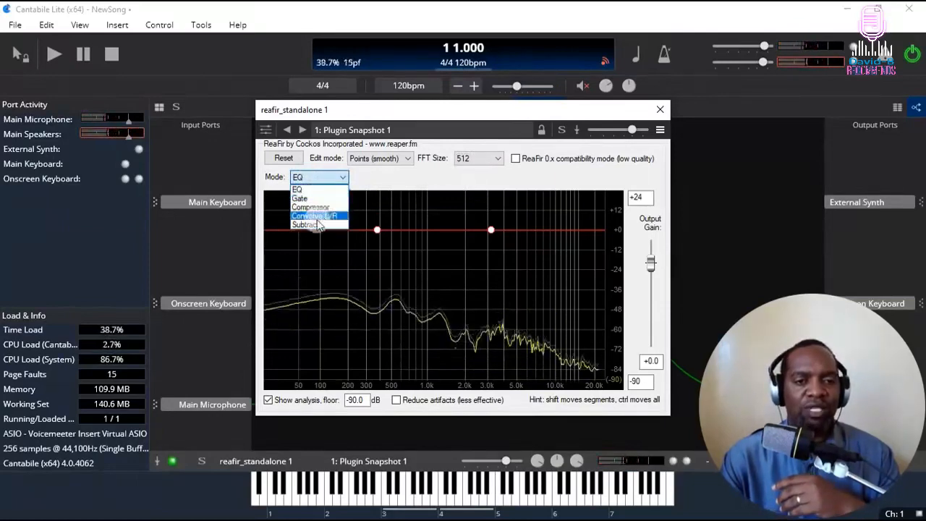
left_click(313, 226)
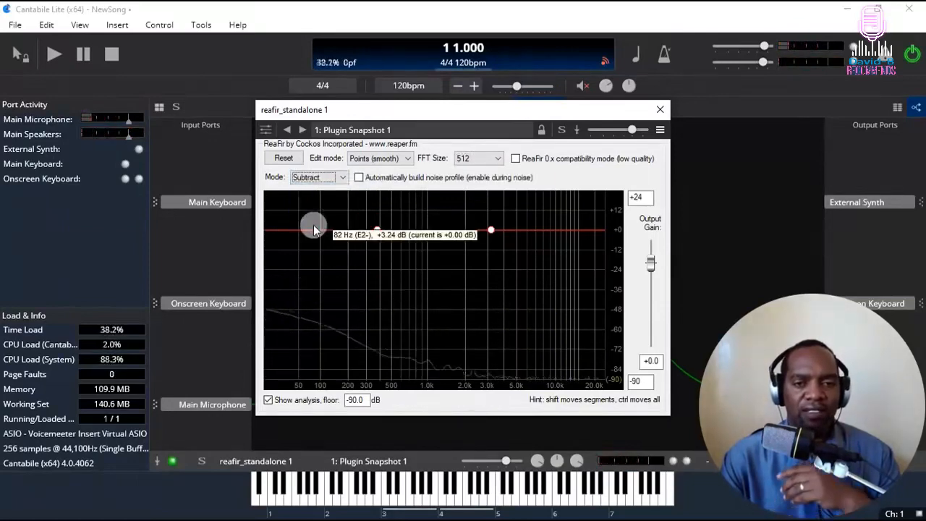
left_click(359, 179)
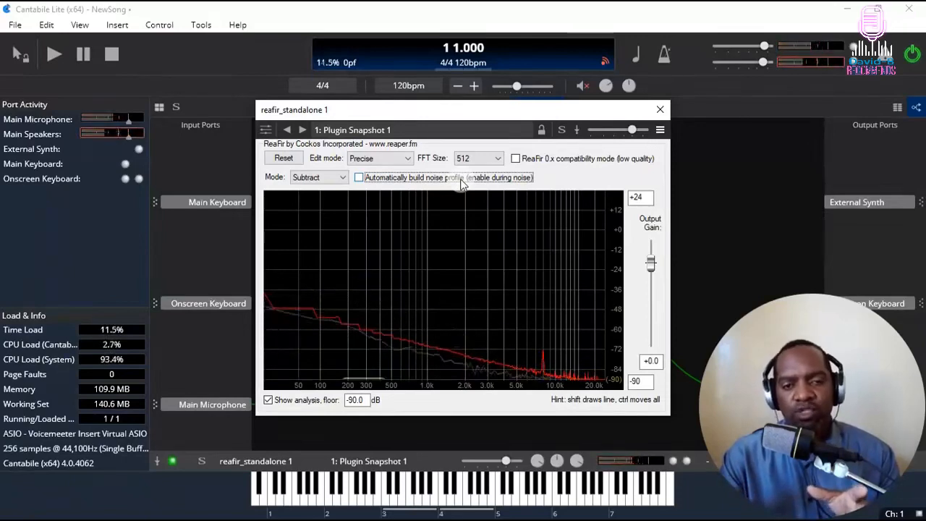
left_click(360, 178)
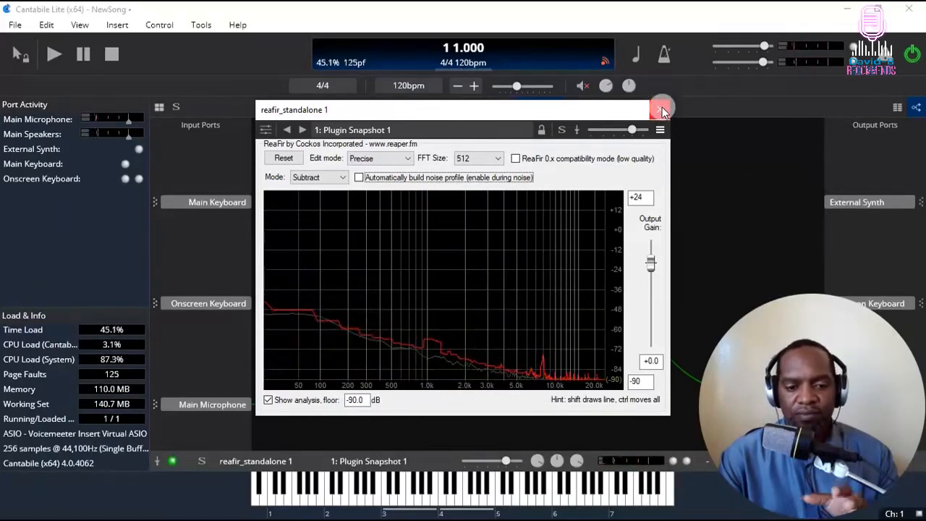
Step: Close the reafir_standalone editor and quit DaVinci Resolve
key("alt+Tab")
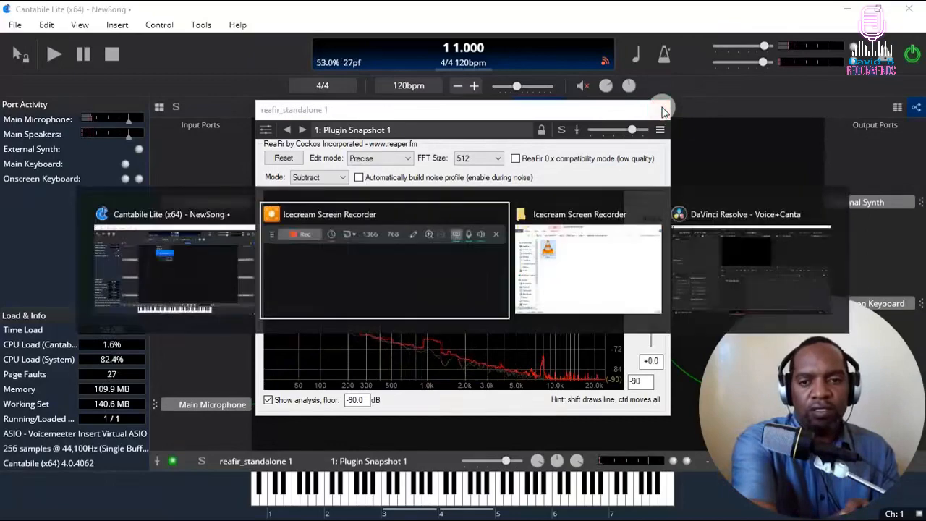
key("alt+Tab")
key("alt+Tab")
key("alt+Tab")
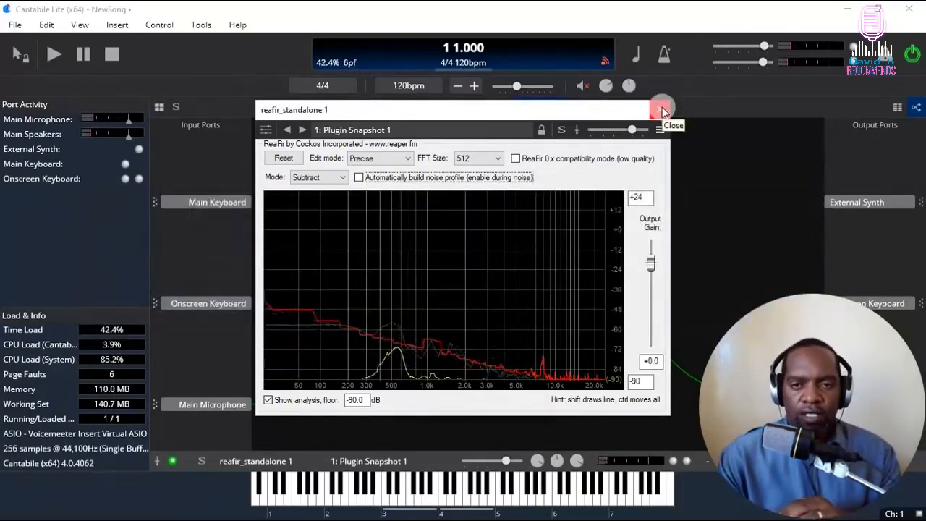
left_click(660, 108)
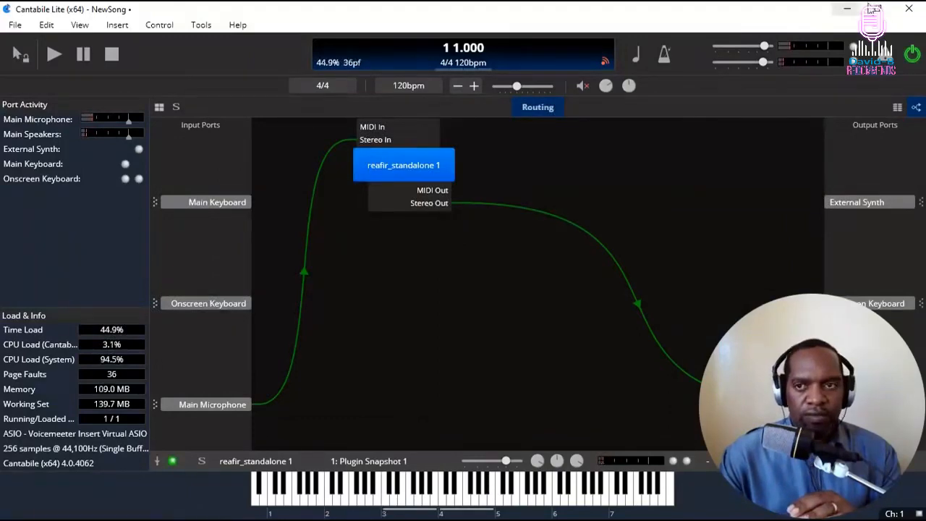
left_click(877, 8)
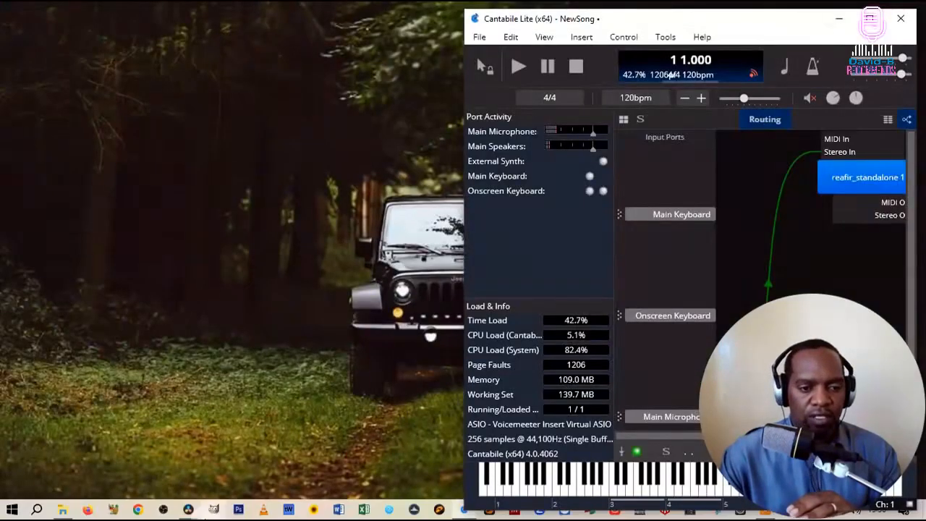
mouse_move(188, 510)
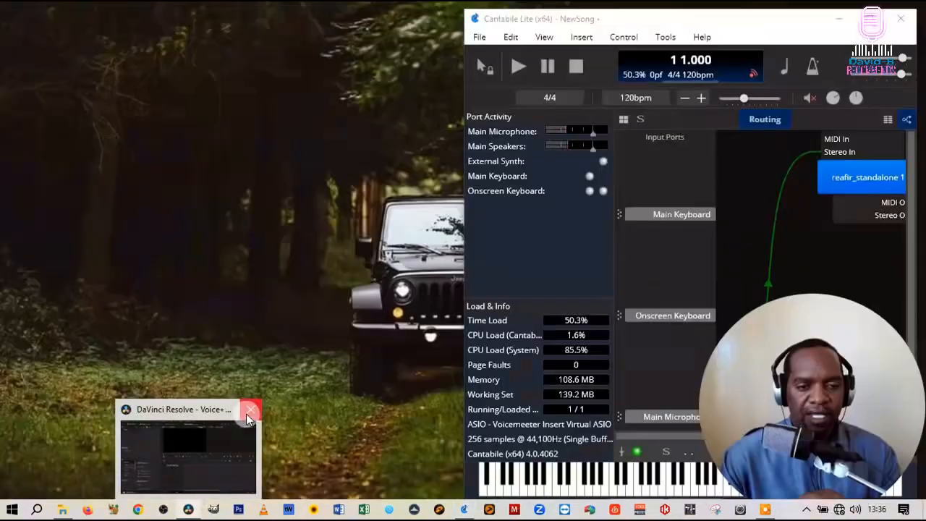
left_click(246, 413)
left_click(579, 296)
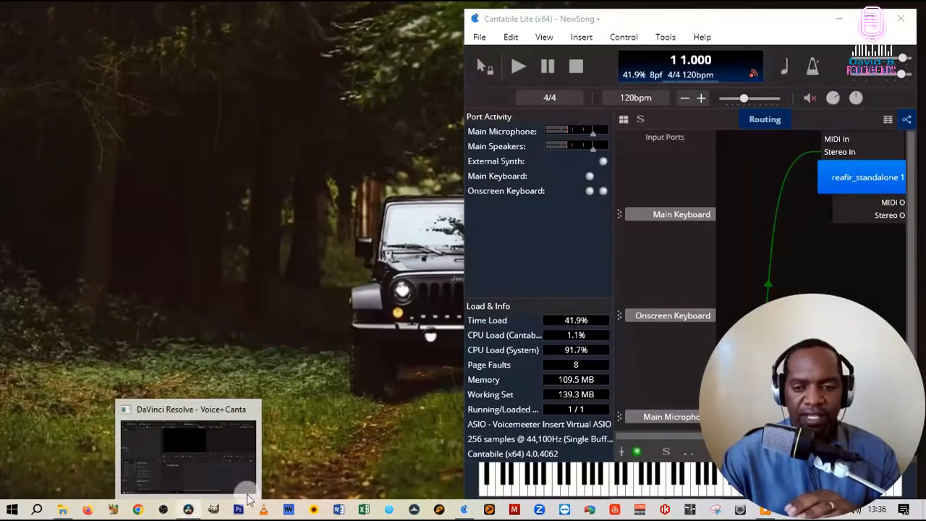
Step: Switch to Voicemeeter Banana, play the Above All piano instrumental in its recorder, and return to a maximized Cantabile window
left_click(642, 510)
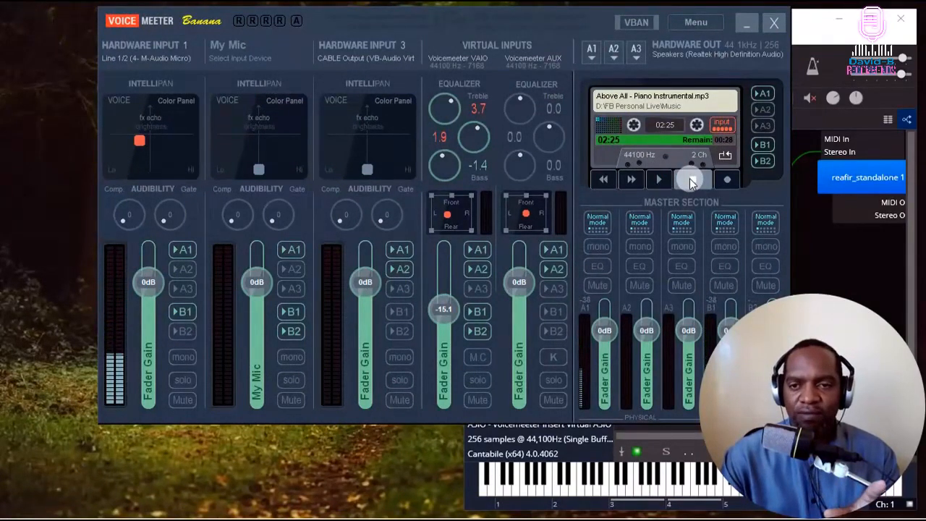
left_click(660, 178)
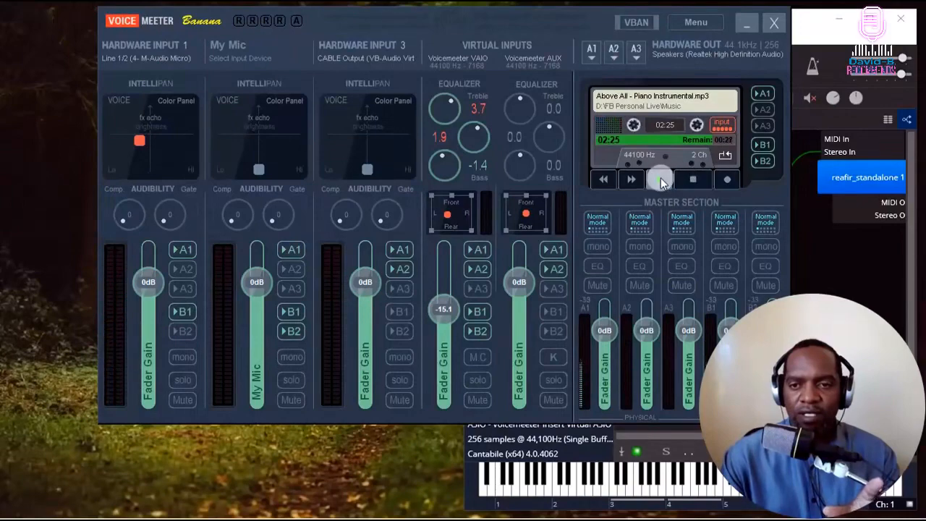
left_click(775, 26)
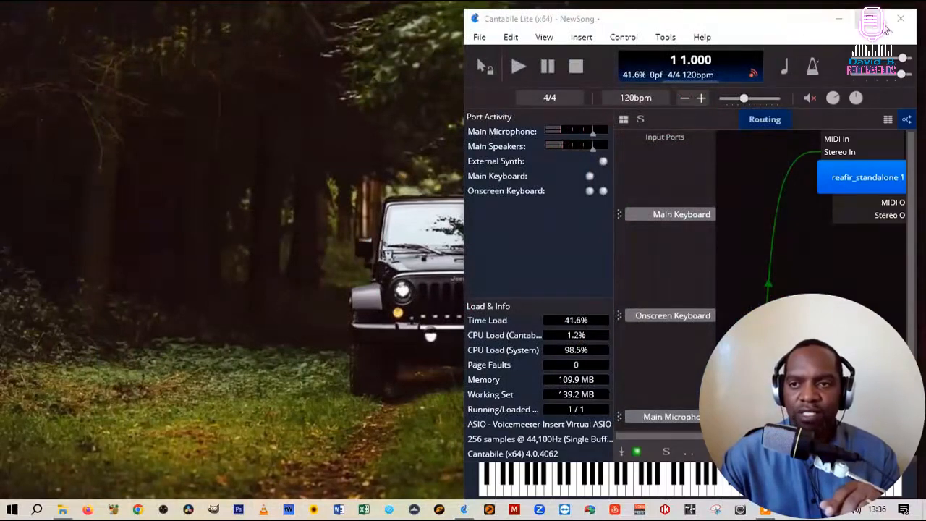
double_click(809, 26)
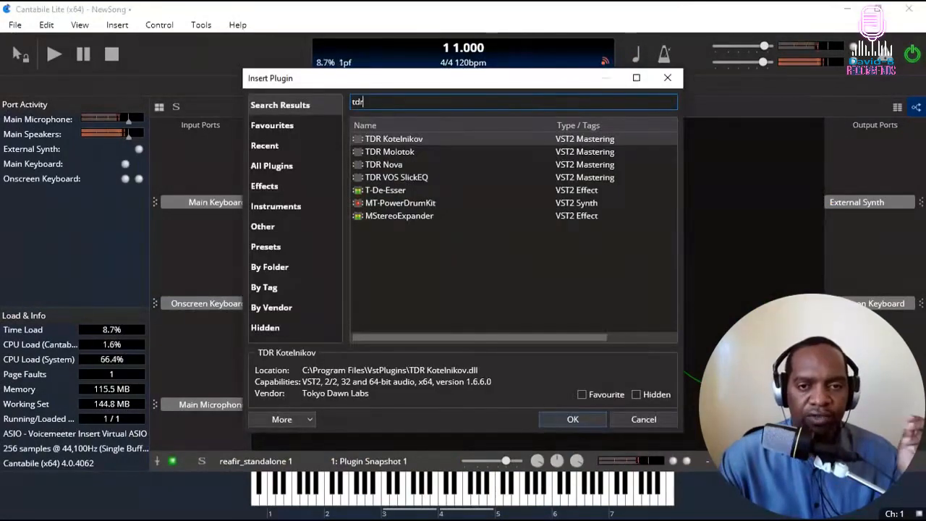
Step: Search the plugins for "tdr", insert TDR VOS SlickEQ into the routing diagram, and place its block beside reafir_standalone
double_click(418, 177)
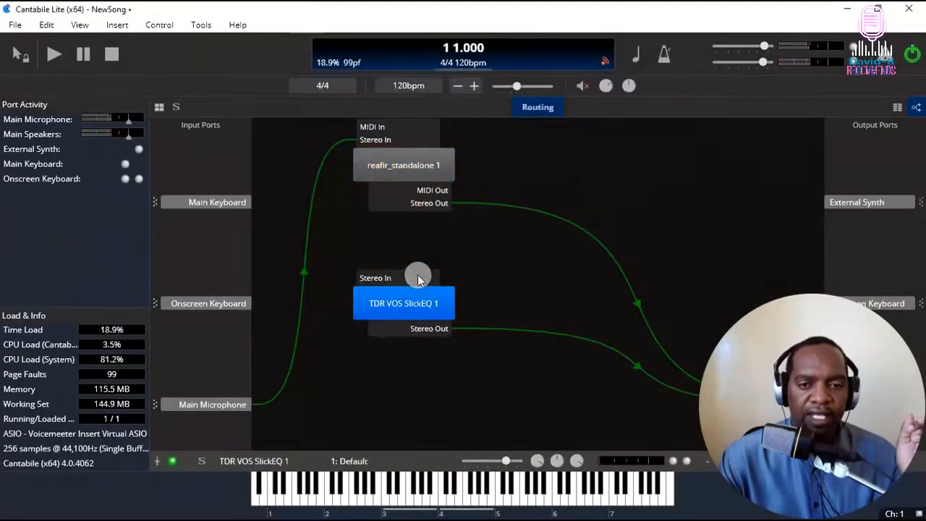
left_click_drag(388, 300, 617, 190)
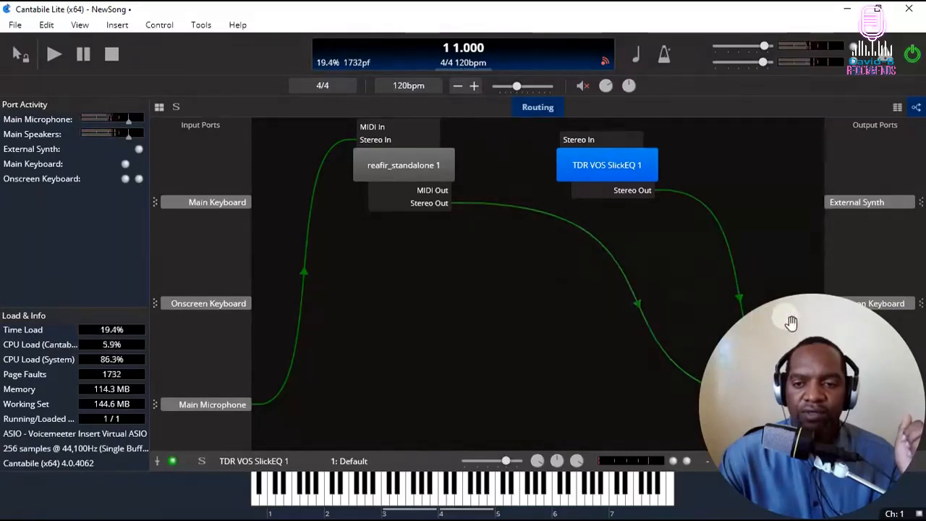
Step: Reroute reafir_standalone's Stereo Out from Main Speakers to the Stereo In of TDR VOS SlickEQ, and move the two blocks closer together
left_click(719, 393)
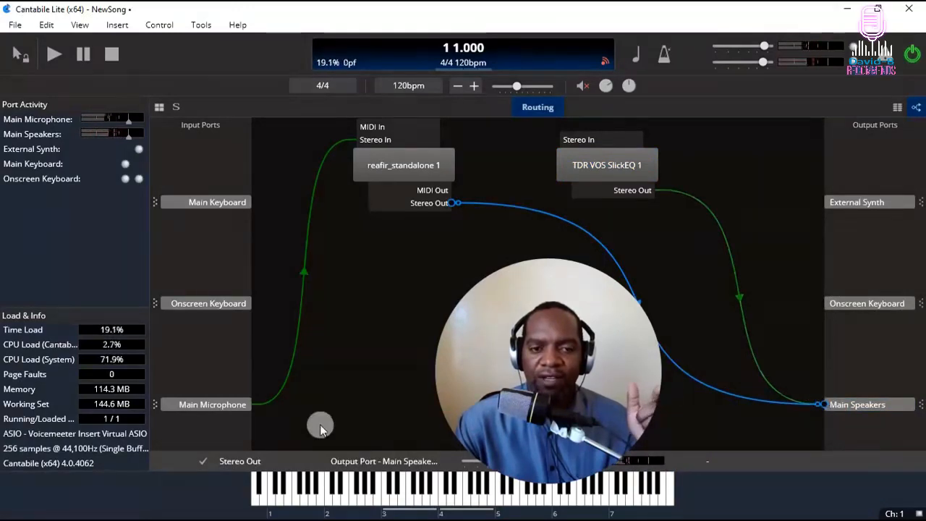
left_click_drag(222, 413, 395, 142)
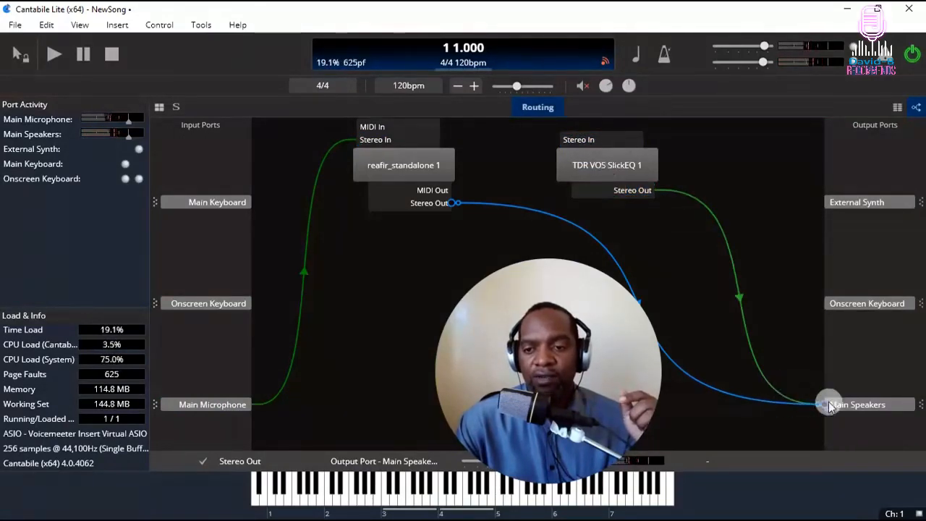
left_click(572, 161)
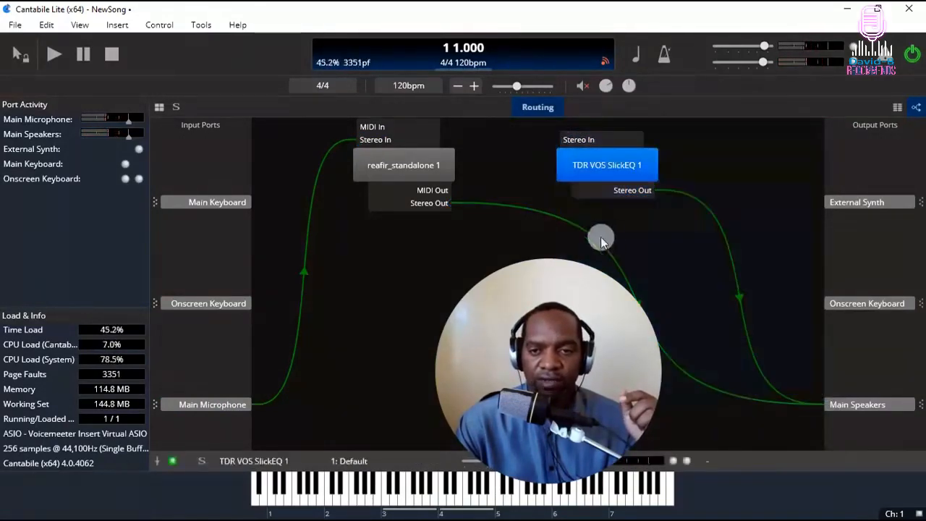
left_click(580, 220)
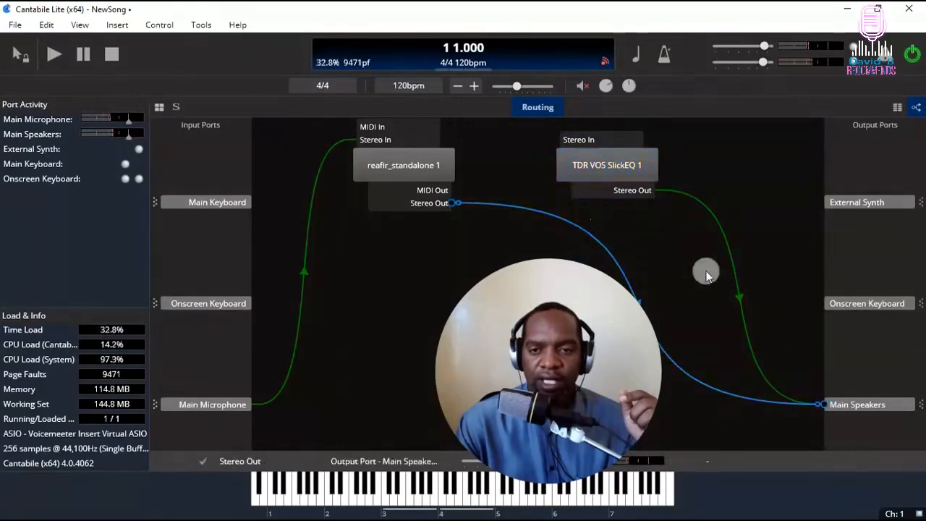
left_click_drag(820, 399, 580, 149)
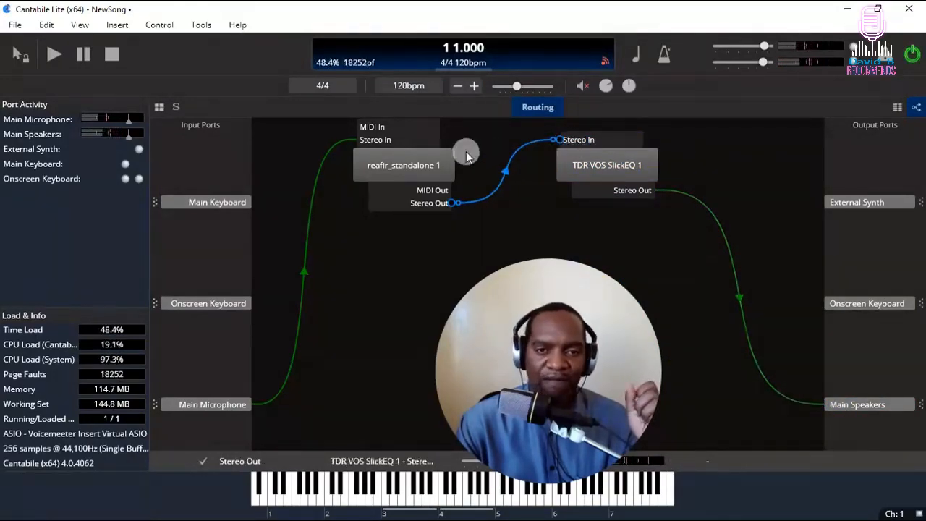
left_click_drag(440, 159, 448, 159)
left_click_drag(609, 165, 570, 165)
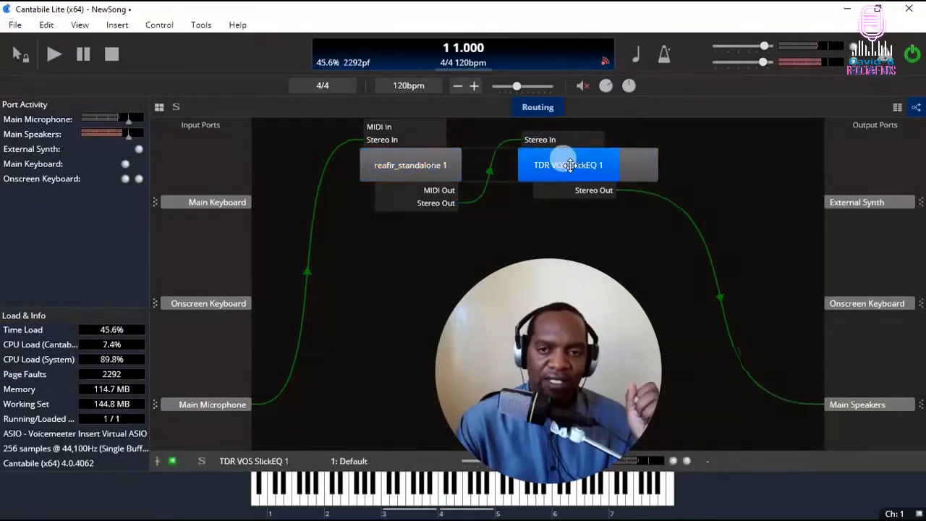
Step: Open the TDR VOS SlickEQ editor and set its processing quality to Live and its EQ model to German
double_click(572, 165)
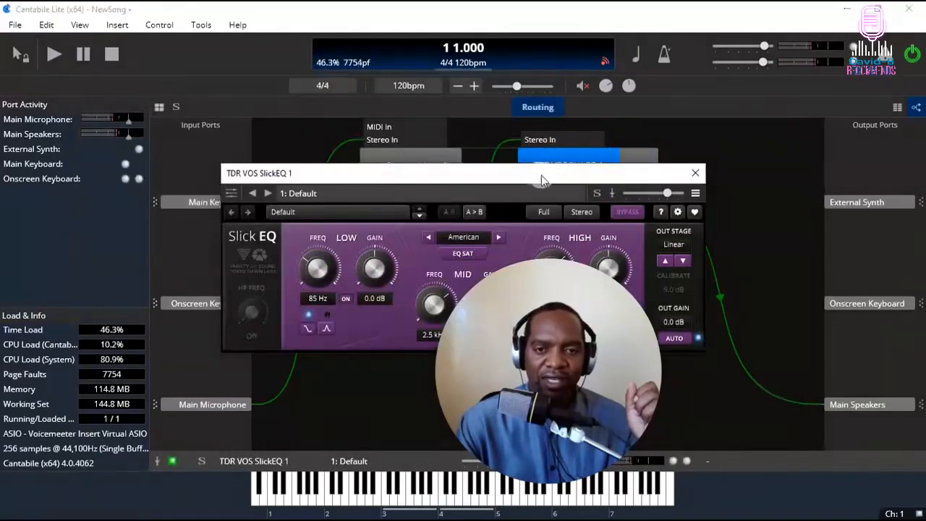
left_click_drag(526, 183, 461, 129)
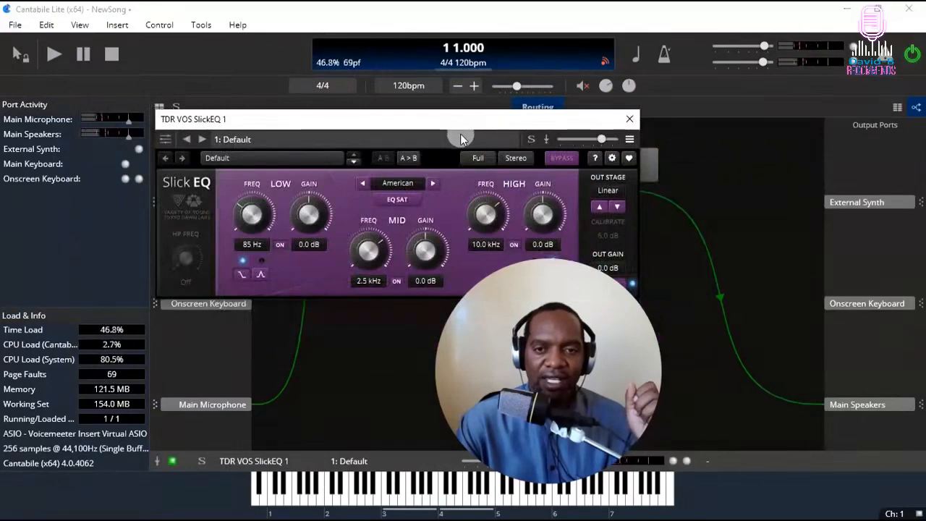
left_click(475, 157)
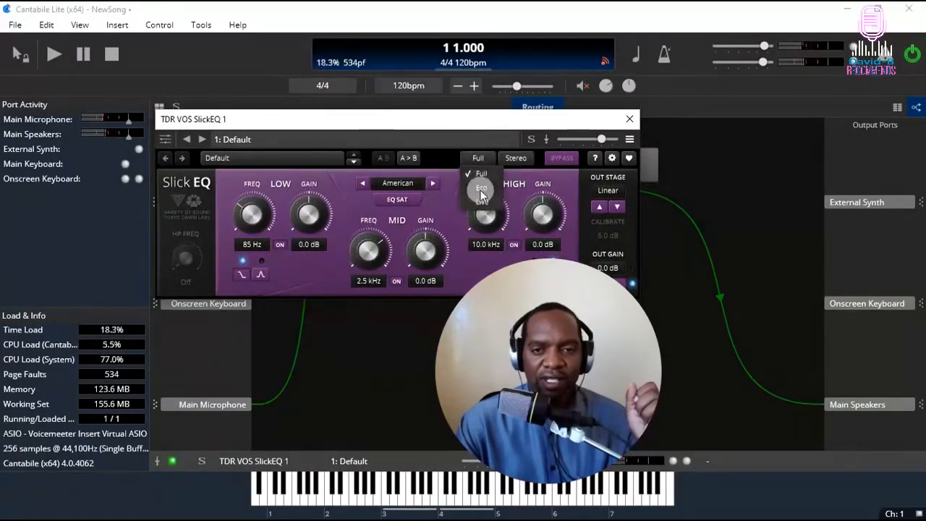
left_click(482, 203)
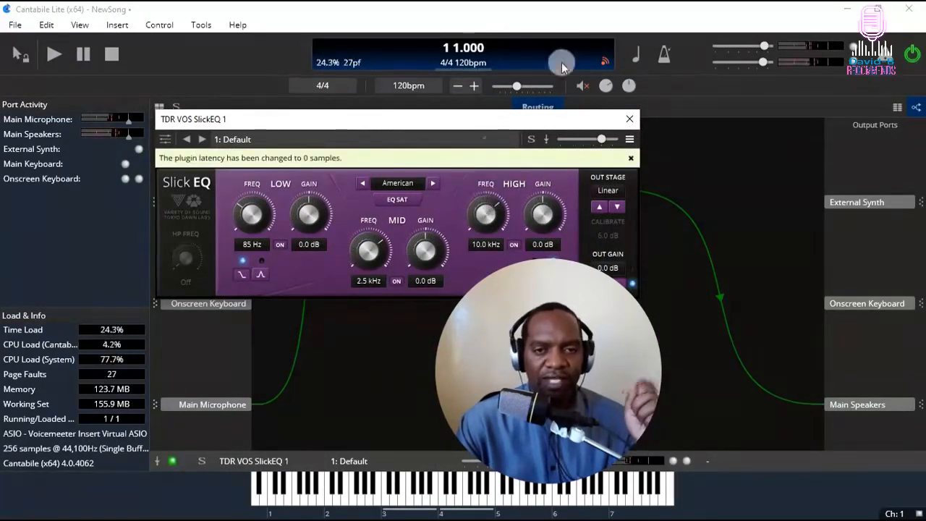
left_click(631, 158)
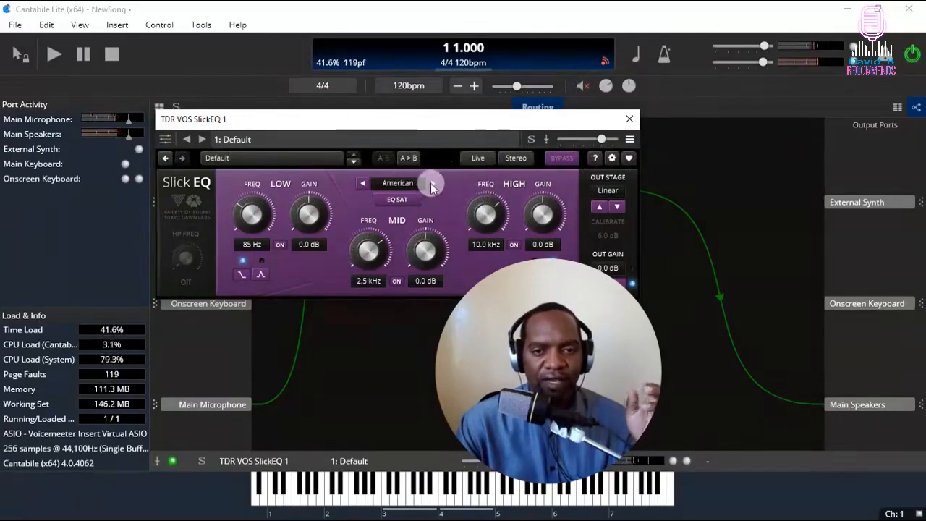
left_click(432, 183)
left_click(432, 183)
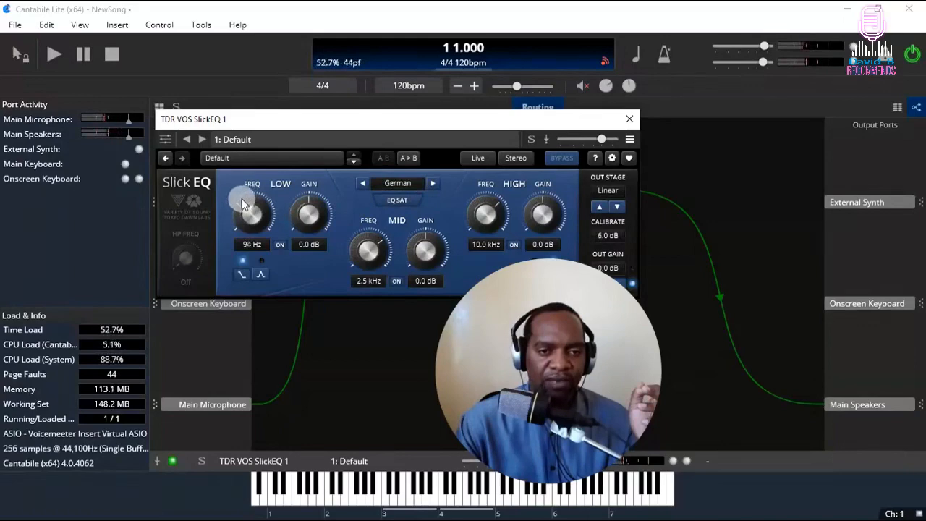
Step: Set SlickEQ's low band to 80 Hz with 6.0 dB gain and a bell shape
left_click_drag(234, 225, 237, 211)
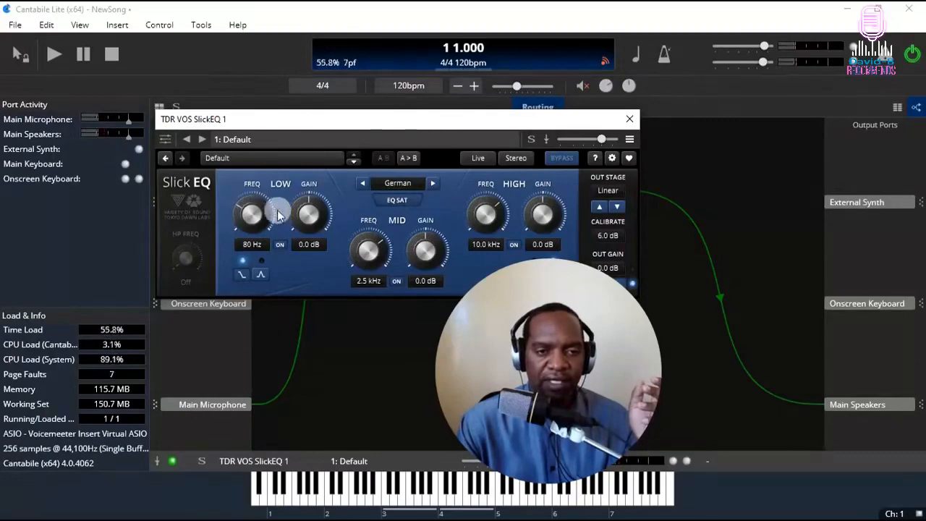
left_click_drag(293, 210, 314, 193)
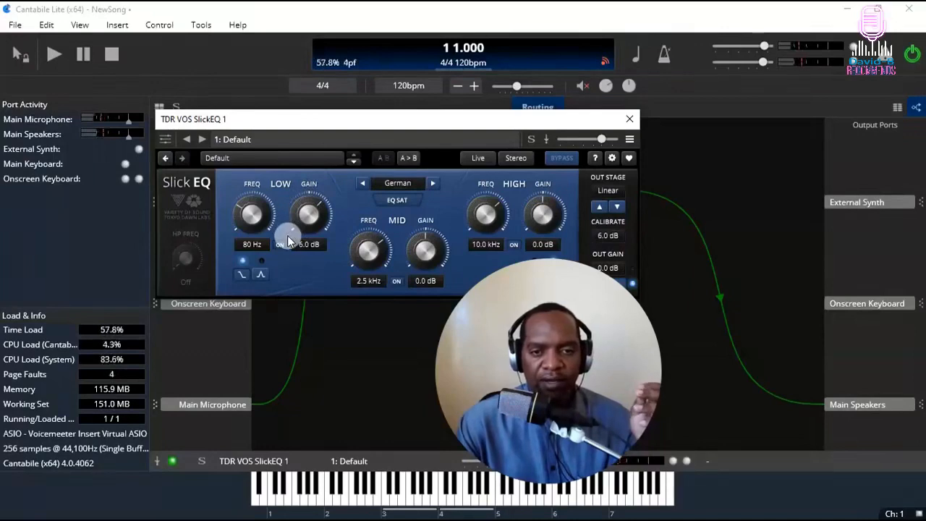
left_click(262, 274)
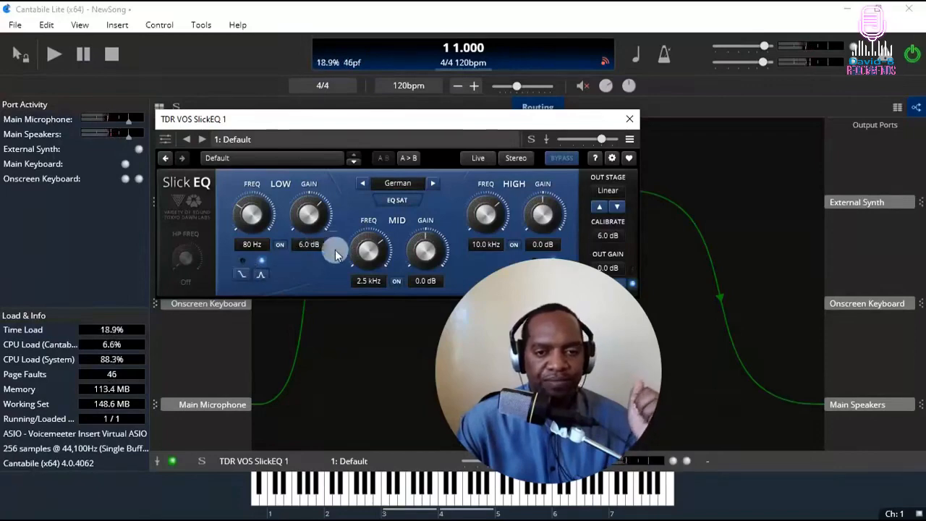
Step: Set SlickEQ's mid band to 420 Hz with a gain of -3.6 dB
left_click_drag(363, 236, 311, 356)
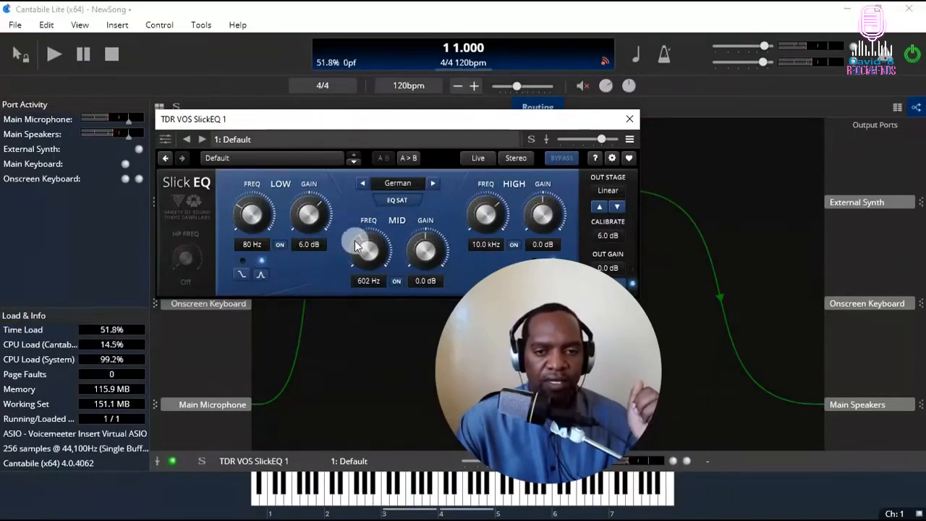
left_click_drag(369, 235, 344, 269)
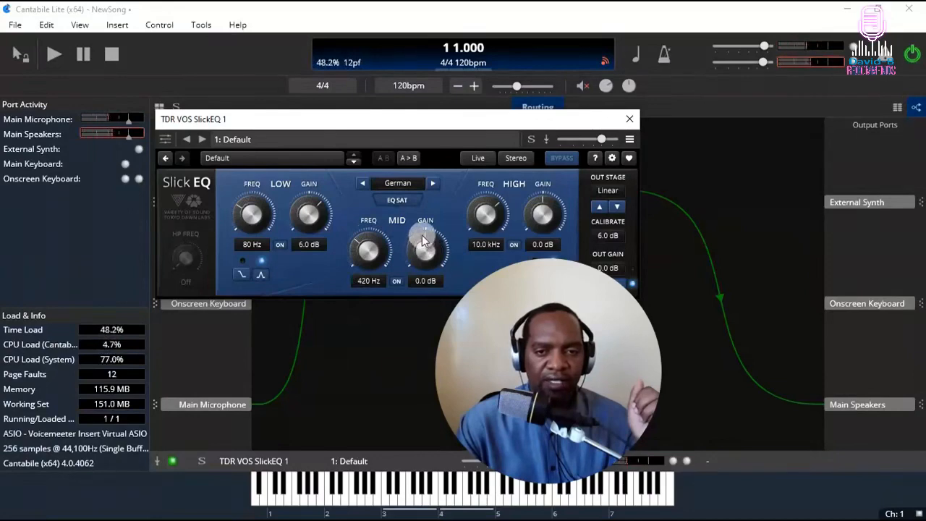
left_click_drag(422, 235, 392, 271)
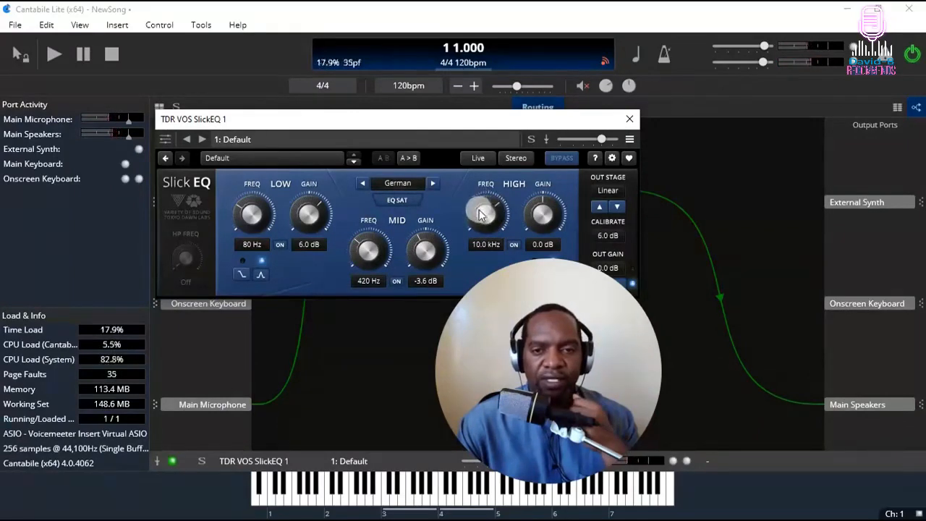
Step: Set SlickEQ's high band to 18.9 kHz with a gain of 4.3 dB
left_click_drag(474, 211, 525, 164)
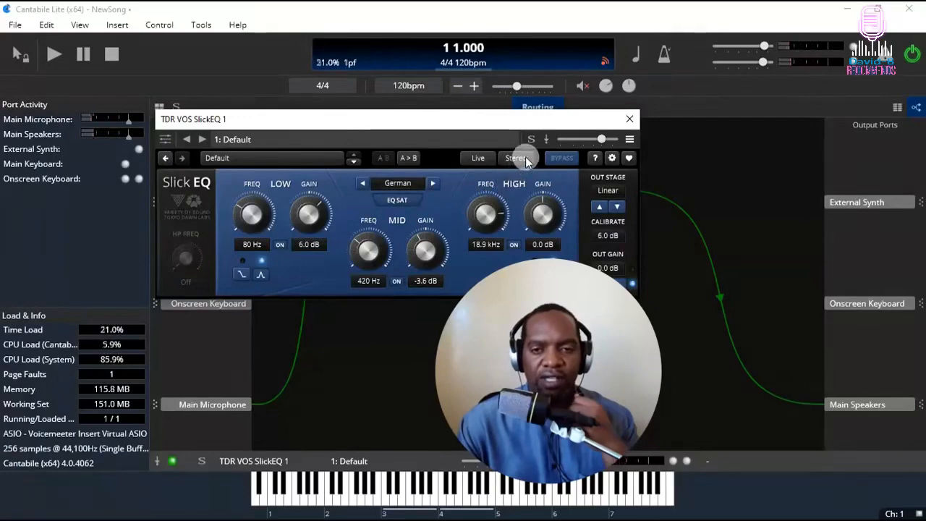
left_click_drag(529, 212, 559, 169)
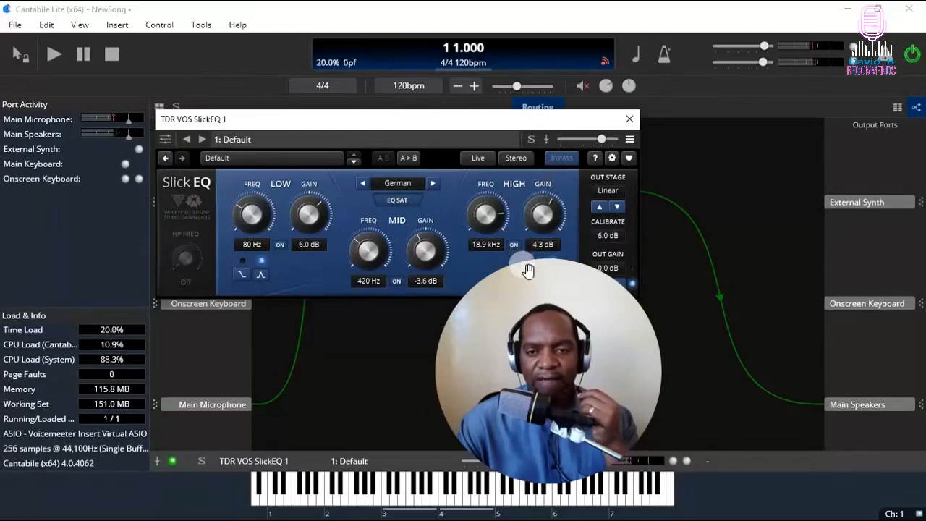
left_click_drag(526, 282, 851, 375)
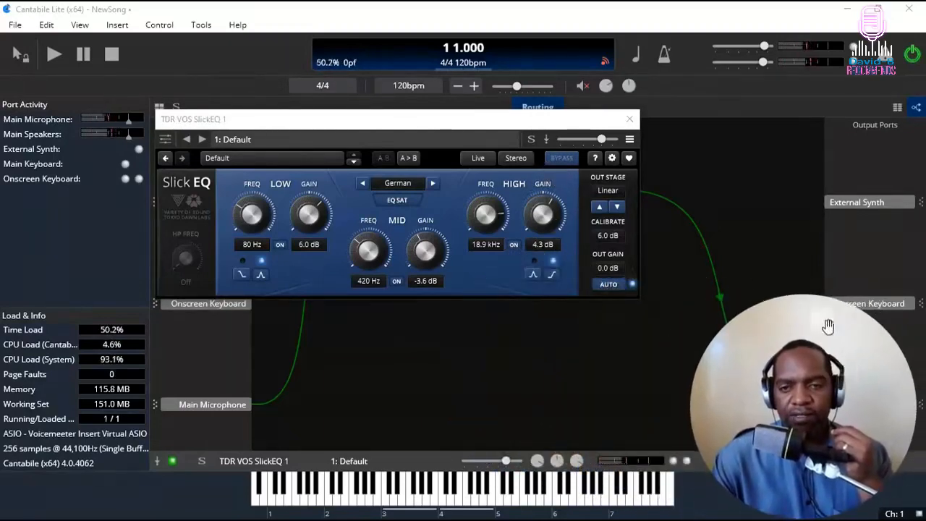
Step: Set SlickEQ's output stage to Deep with calibration at 9.0 dB and output gain at 1.8 dB, and close the editor
left_click(609, 194)
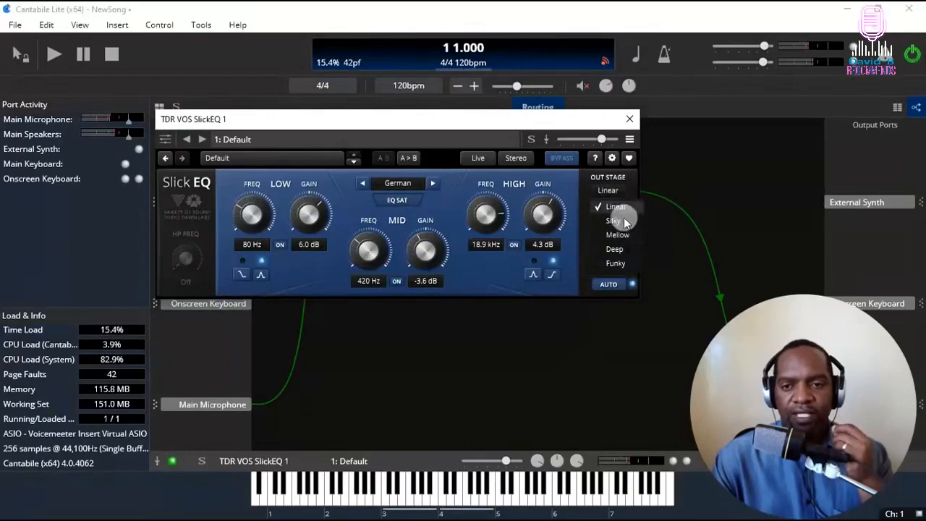
left_click(627, 248)
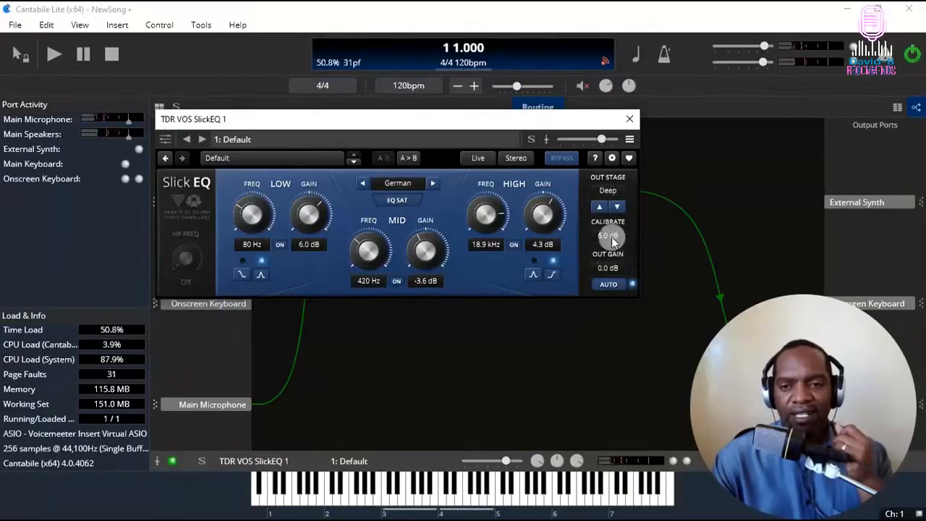
double_click(610, 236)
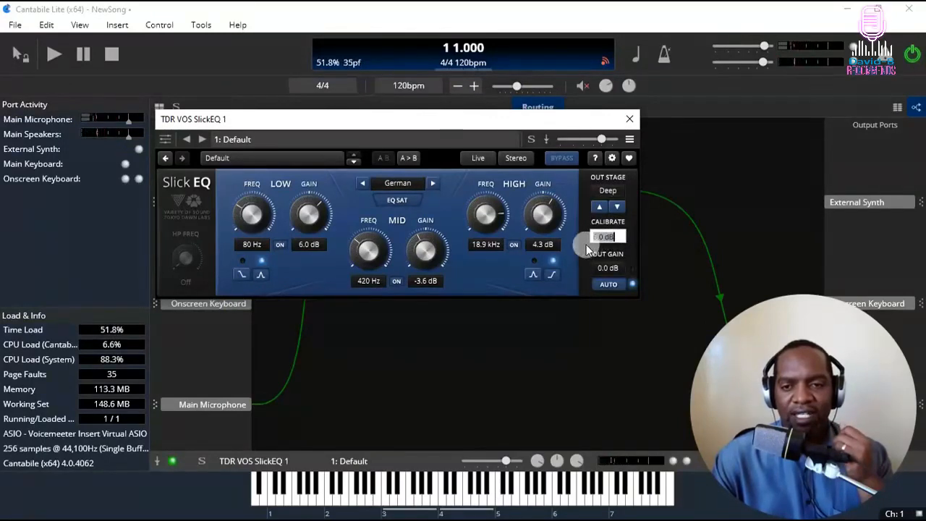
left_click(587, 244)
left_click_drag(615, 237, 606, 171)
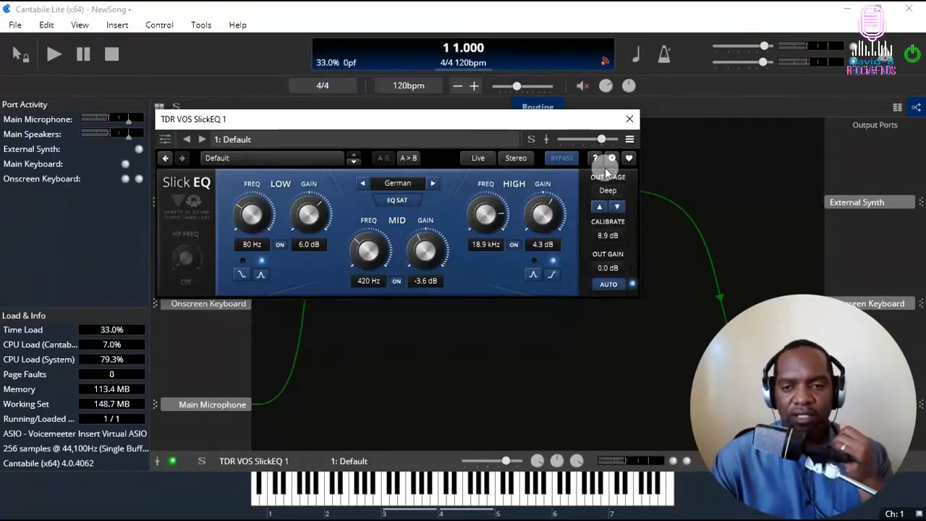
left_click(634, 285)
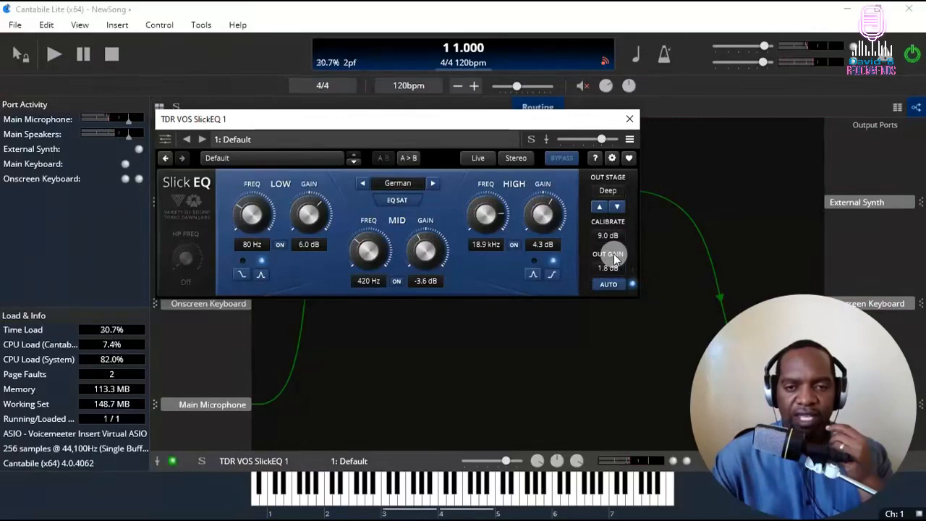
left_click(629, 120)
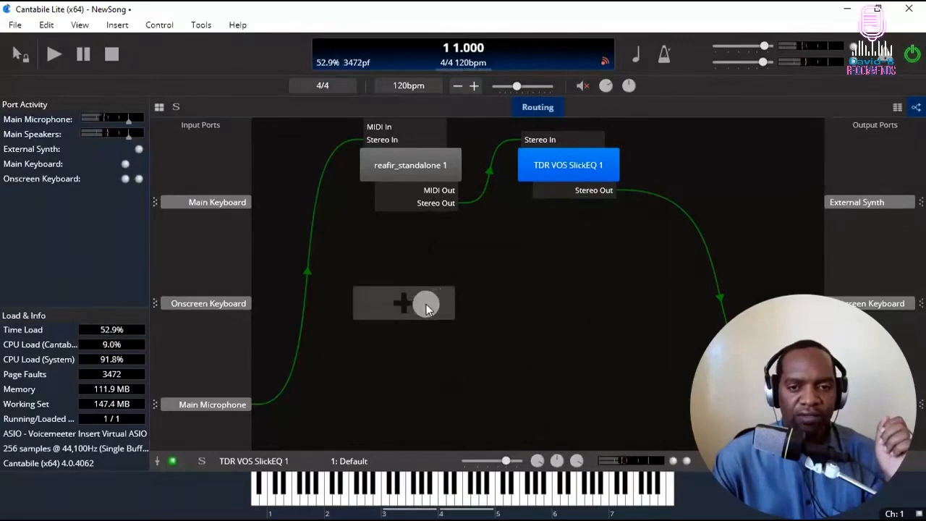
Step: Search the plugins for "nov", insert TDR Nova into the routing diagram, and place its block beside TDR VOS SlickEQ
left_click(419, 304)
left_click(463, 293)
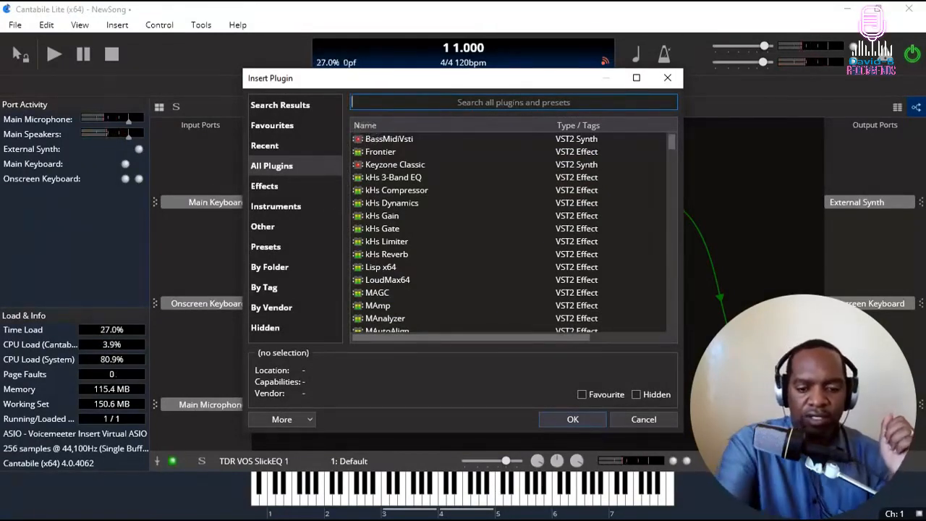
type("nov")
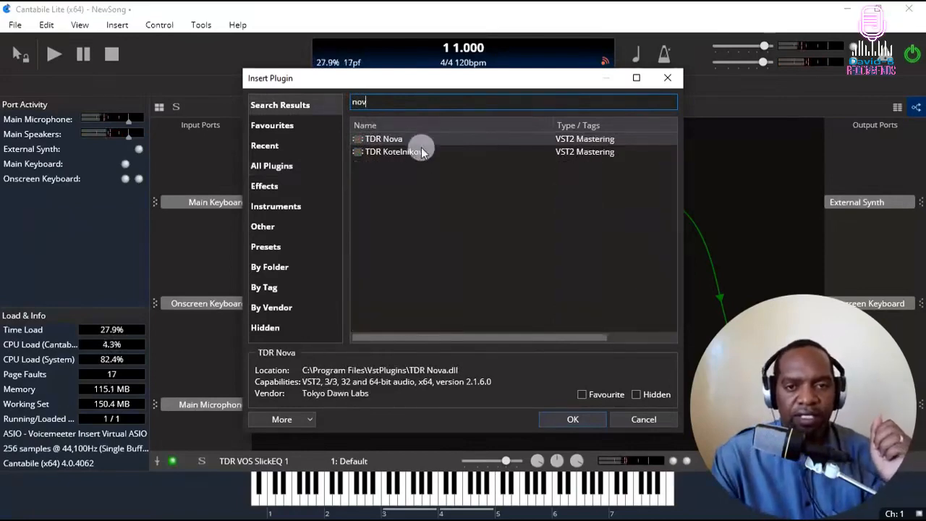
double_click(373, 138)
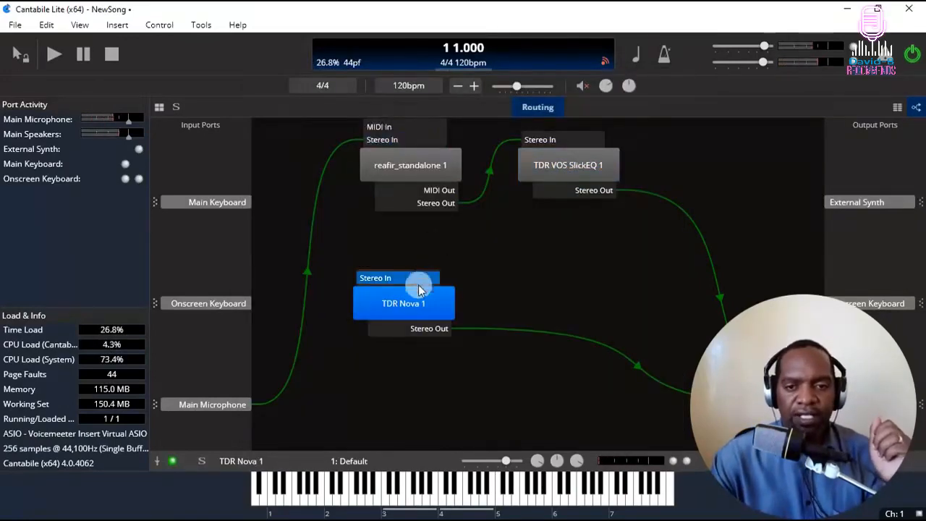
left_click_drag(413, 289, 684, 170)
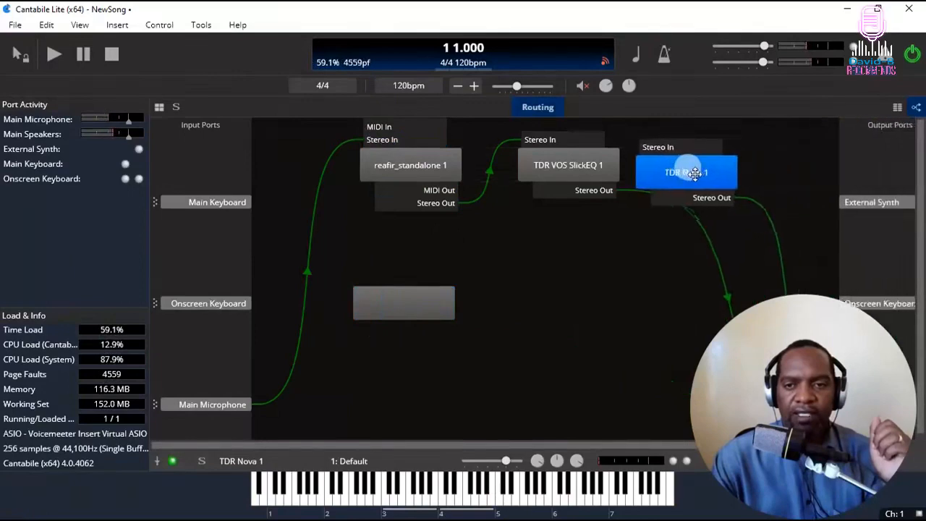
Step: Move the SlickEQ block closer to reafir_standalone and reroute its Stereo Out from Main Speakers to TDR Nova's Stereo In
left_click(536, 159)
left_click_drag(536, 159, 521, 160)
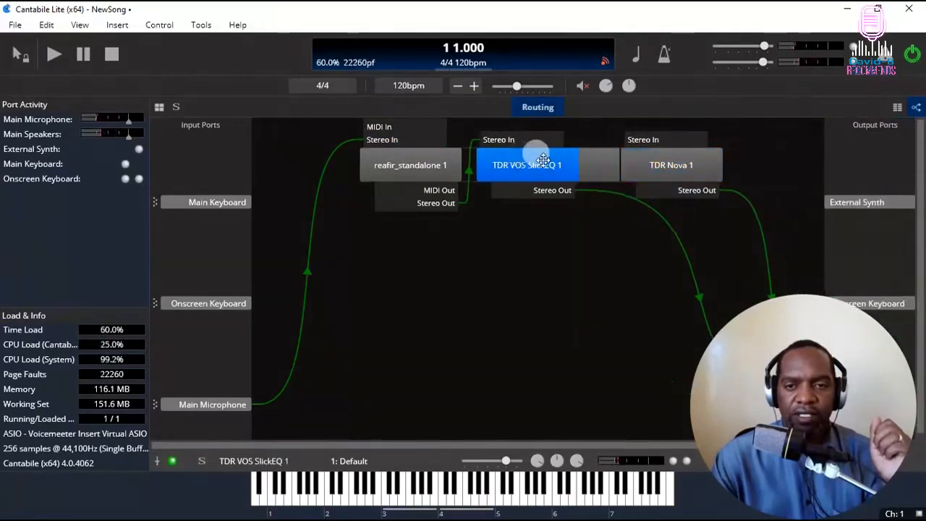
left_click(653, 162)
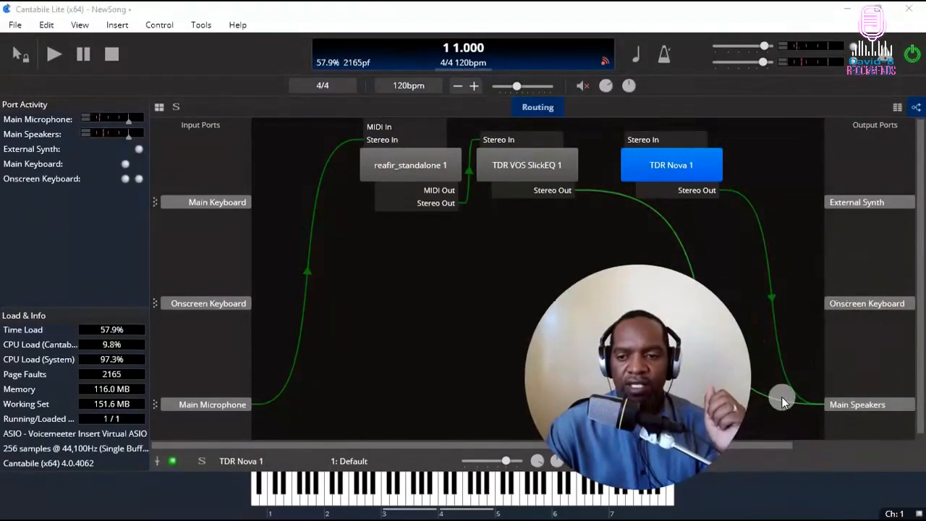
left_click(781, 396)
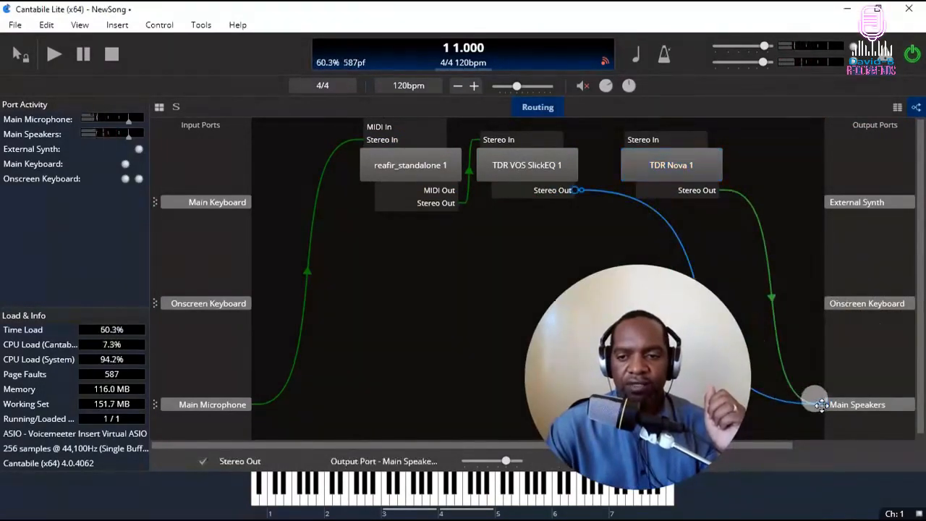
left_click_drag(814, 404, 624, 140)
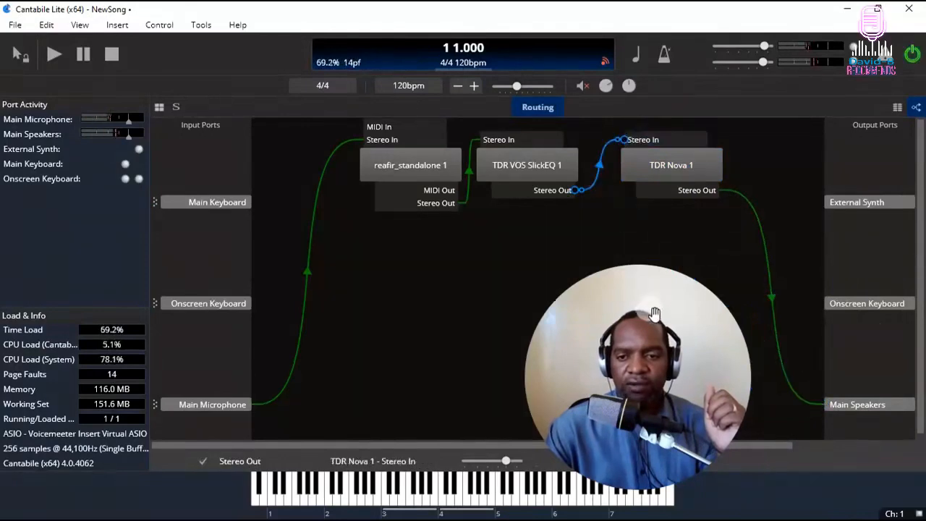
Step: Open the TDR Nova editor, set its quality to Eco, and turn off bands II and III
double_click(681, 165)
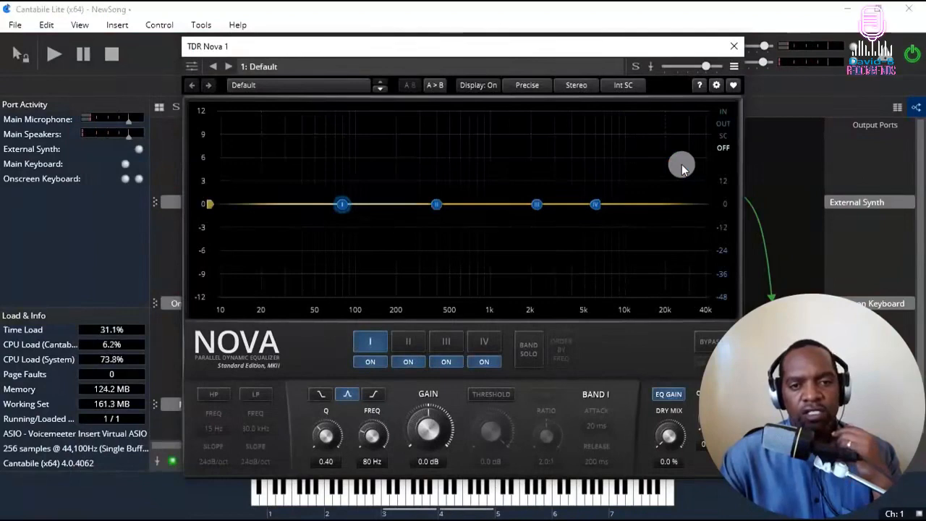
left_click(522, 85)
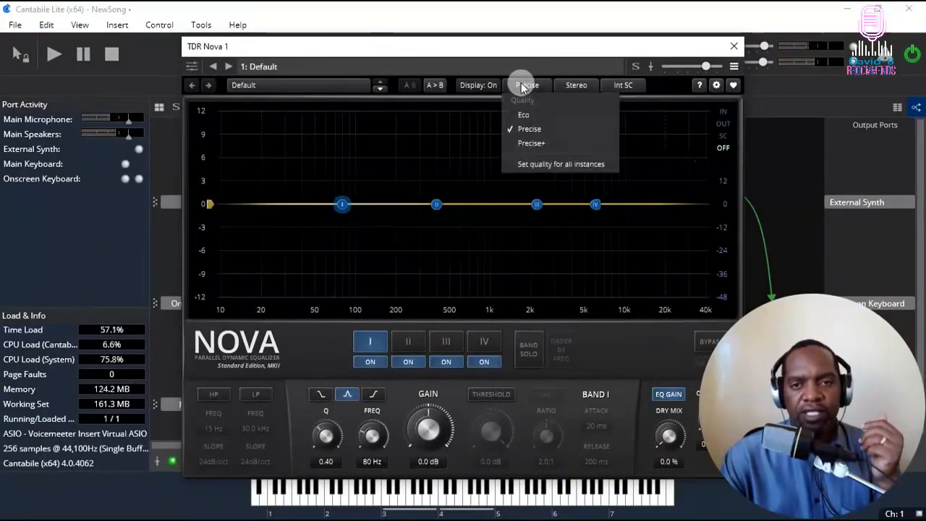
left_click(533, 118)
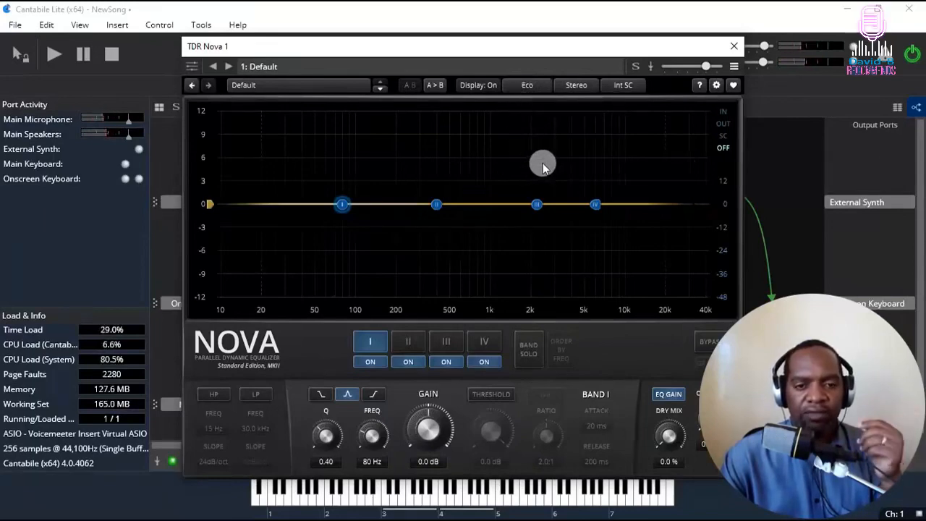
left_click(407, 362)
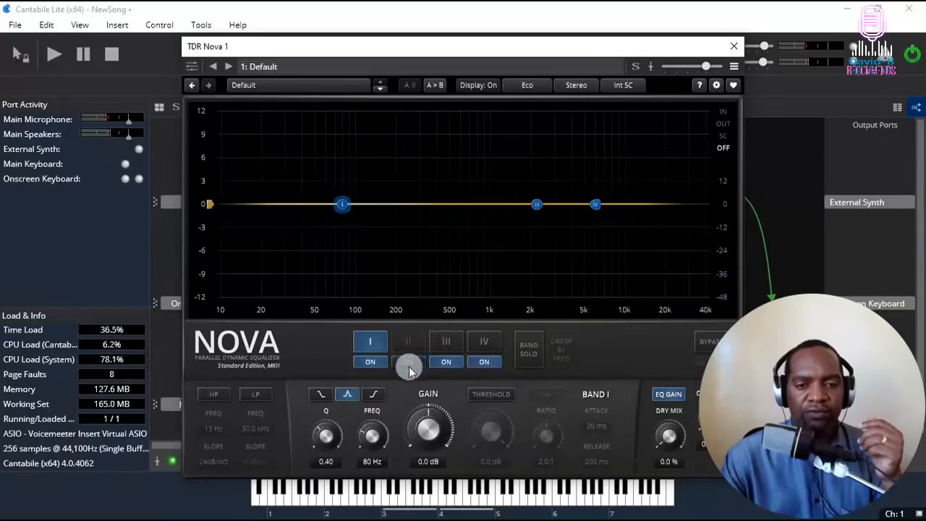
left_click(446, 362)
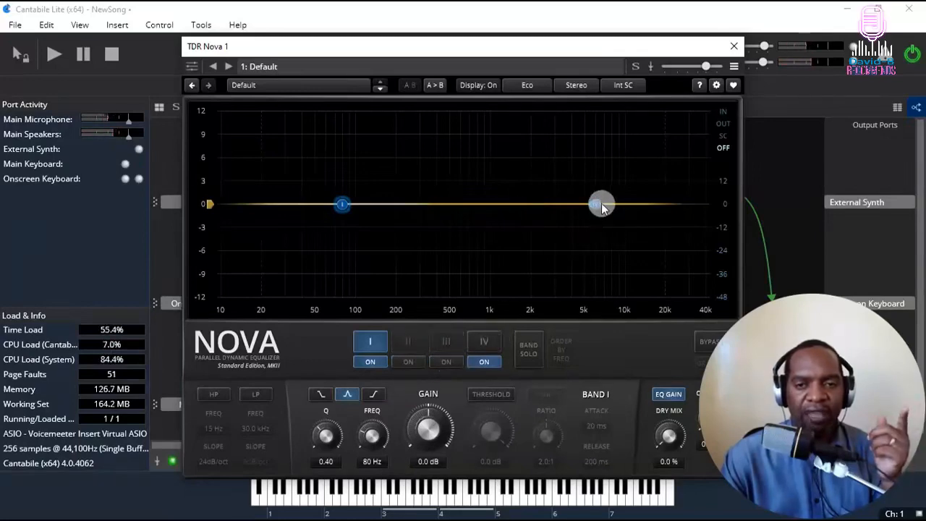
Step: Set Nova's band I to Q 0.50, 210 Hz and 0.3 dB gain, and enable its threshold at -12.0 dB
left_click(372, 342)
left_click(370, 342)
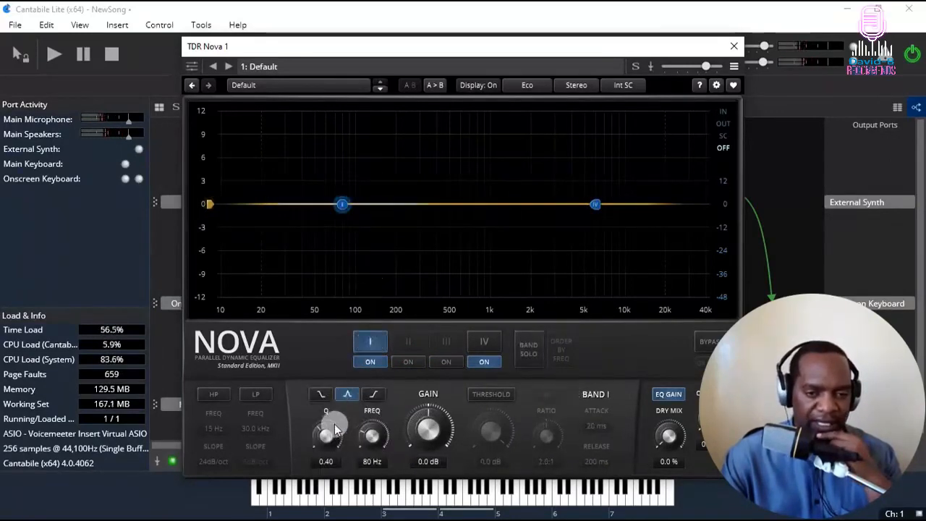
left_click_drag(320, 436, 331, 400)
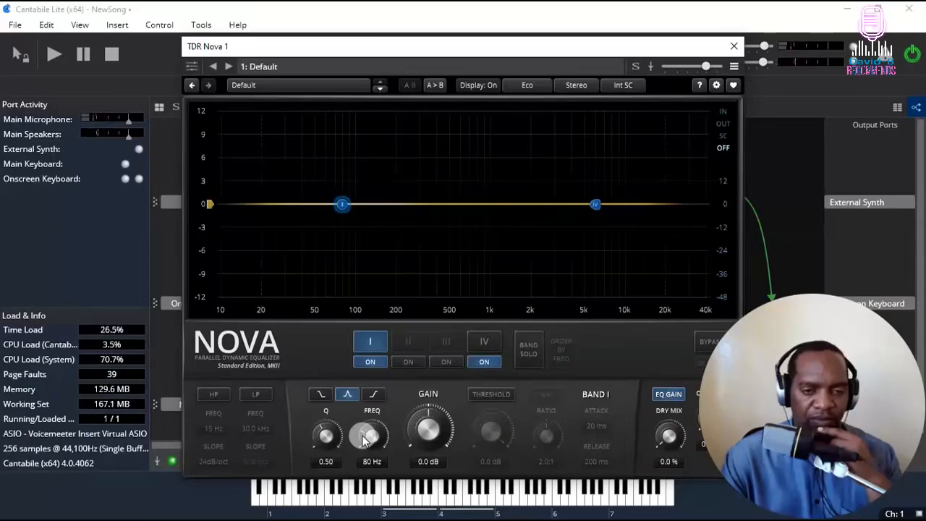
left_click_drag(364, 440, 382, 392)
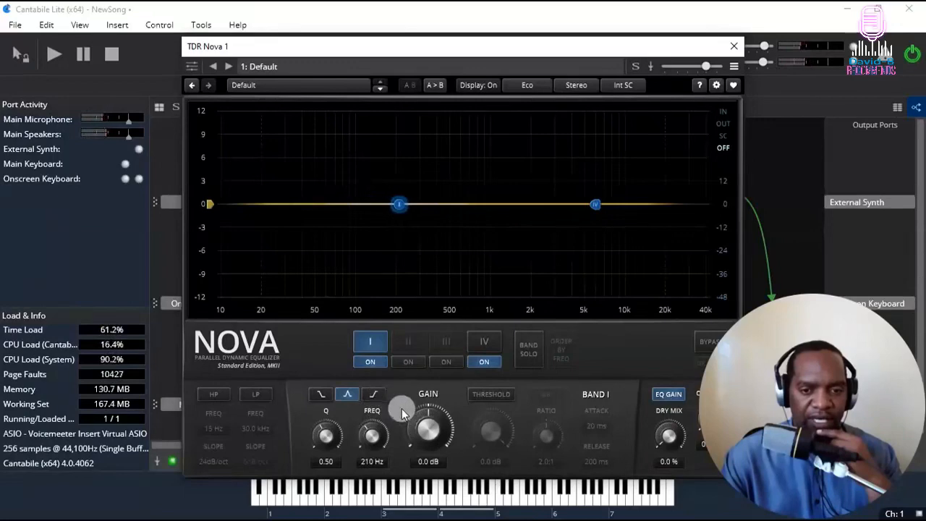
left_click_drag(411, 421, 413, 418)
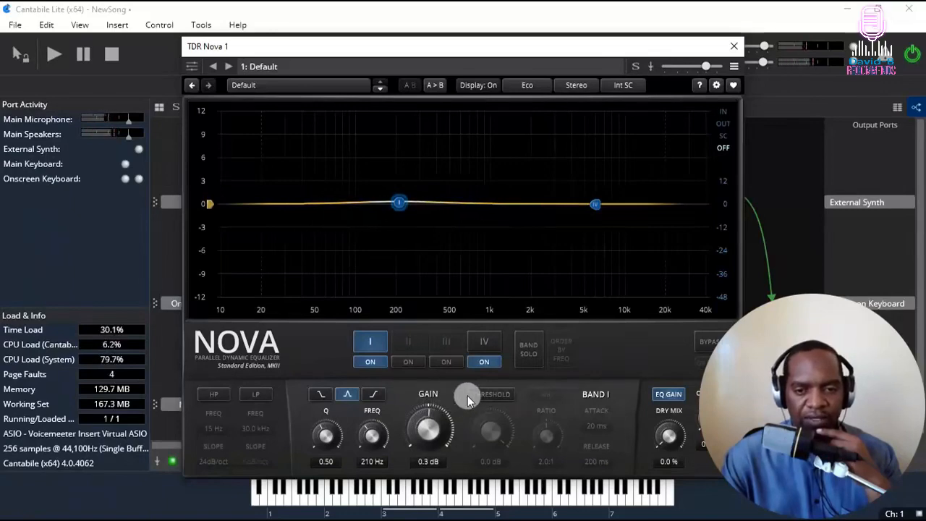
left_click(495, 395)
left_click_drag(497, 426, 440, 512)
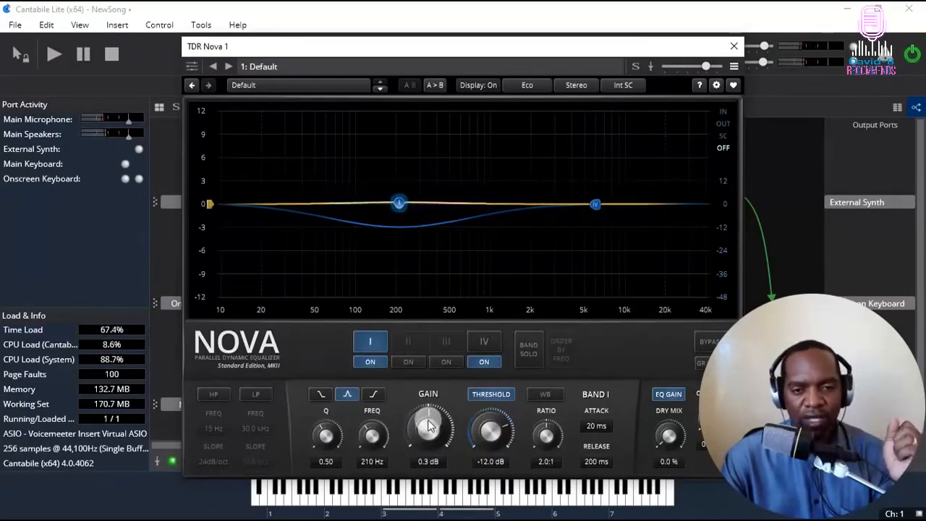
Step: Show the input spectrum in Nova and set band IV to a bell with -1.4 dB gain and a -4.5 dB threshold
left_click(485, 341)
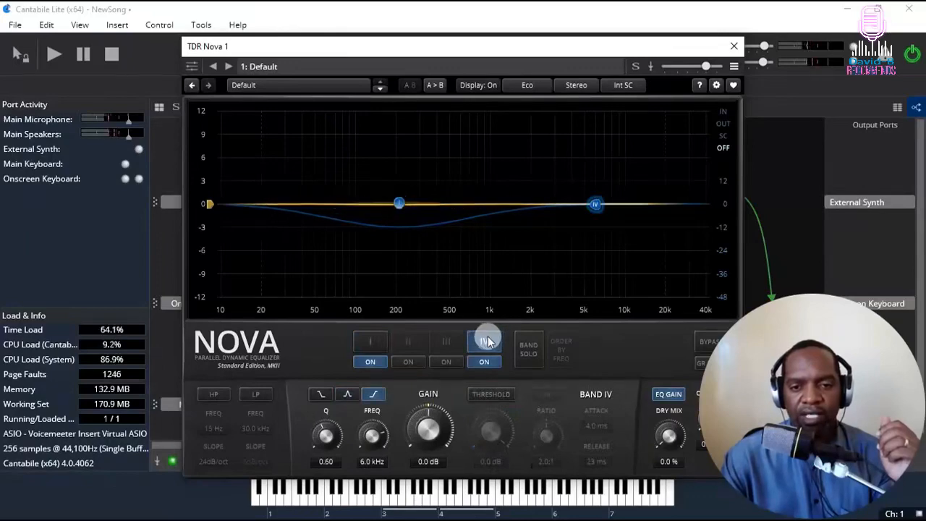
left_click(725, 114)
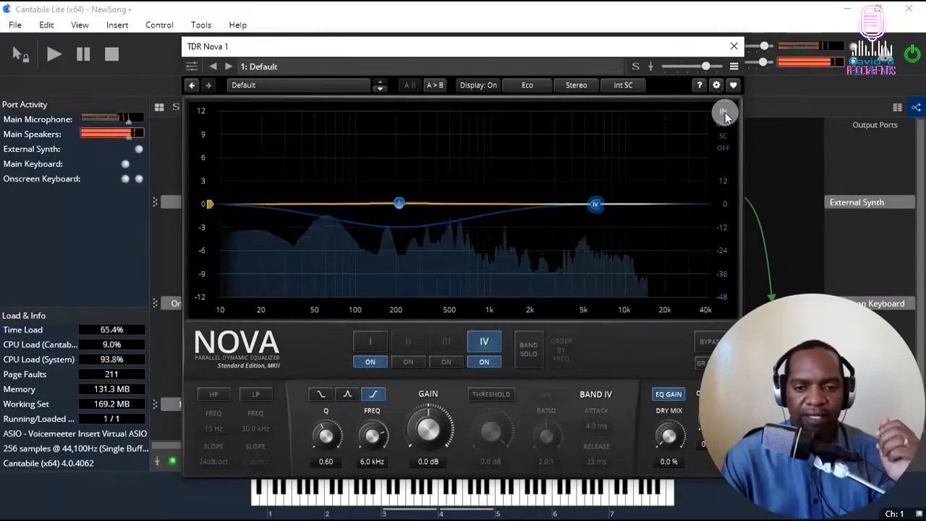
left_click(497, 393)
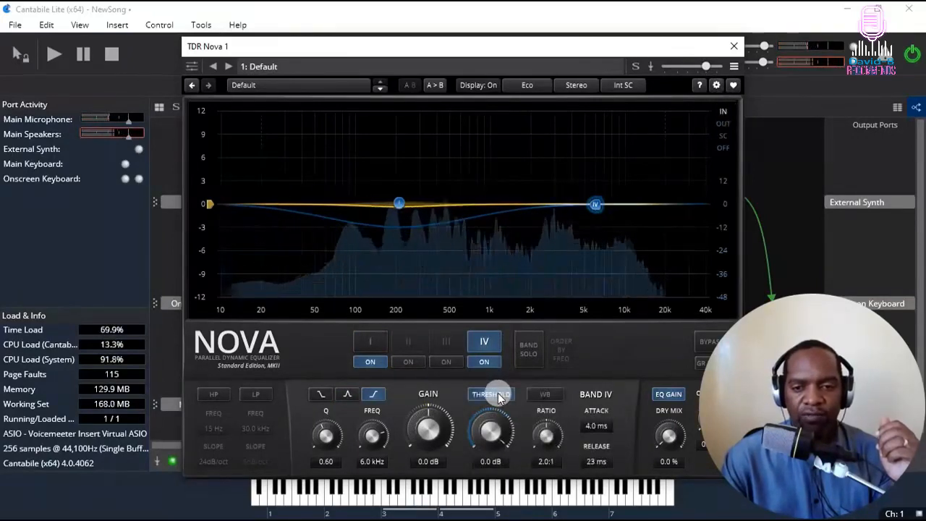
left_click_drag(491, 427, 407, 439)
left_click(347, 393)
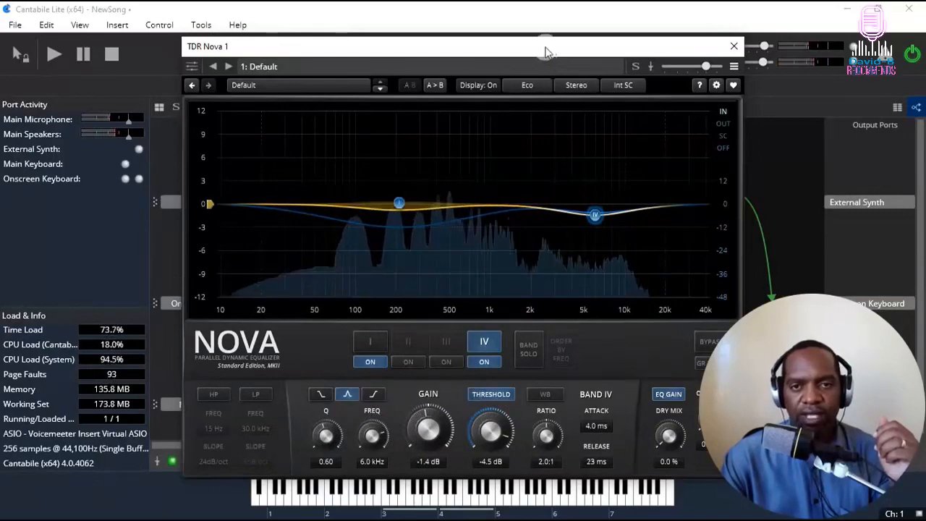
left_click_drag(555, 54, 511, 56)
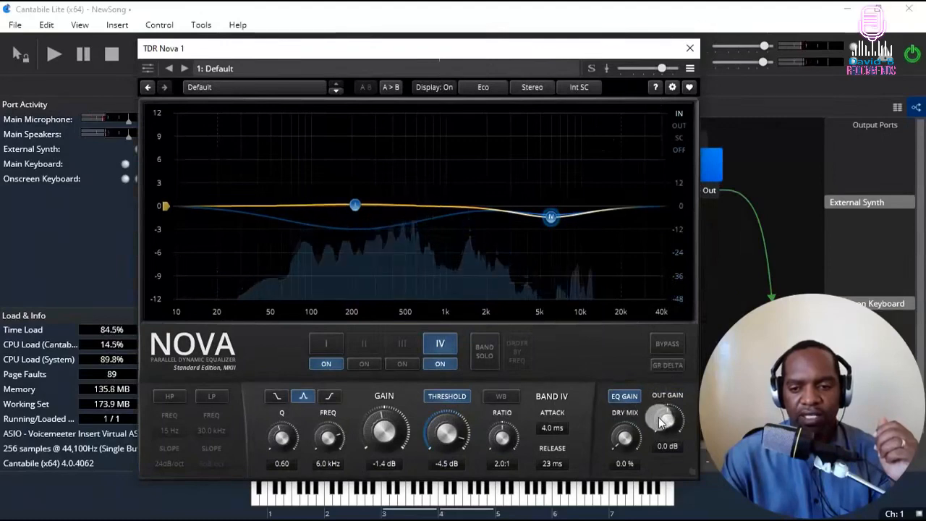
Step: Set Nova's output gain to 1.2 dB and audition band IV in solo, leaving solo off and the editor closed
scroll(656, 405, "up", 3)
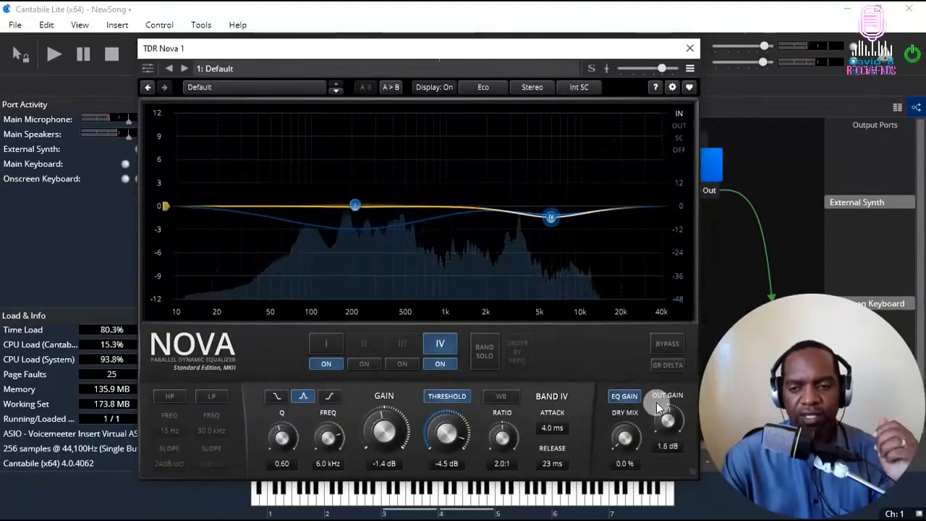
scroll(656, 404, "down", 2)
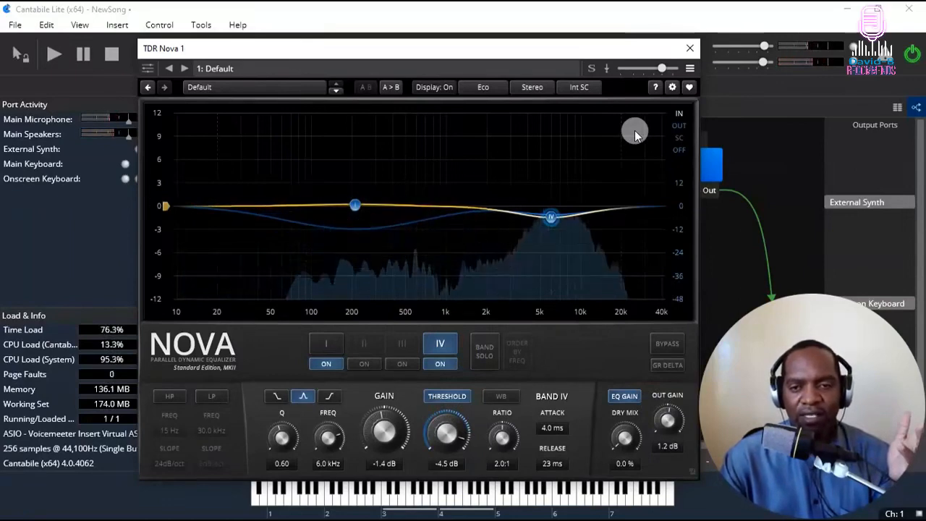
left_click(485, 355)
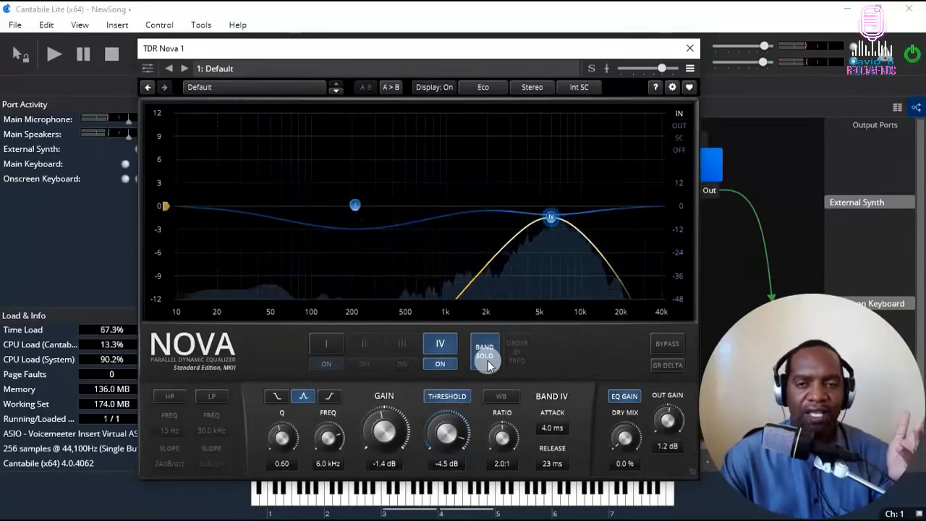
left_click(488, 362)
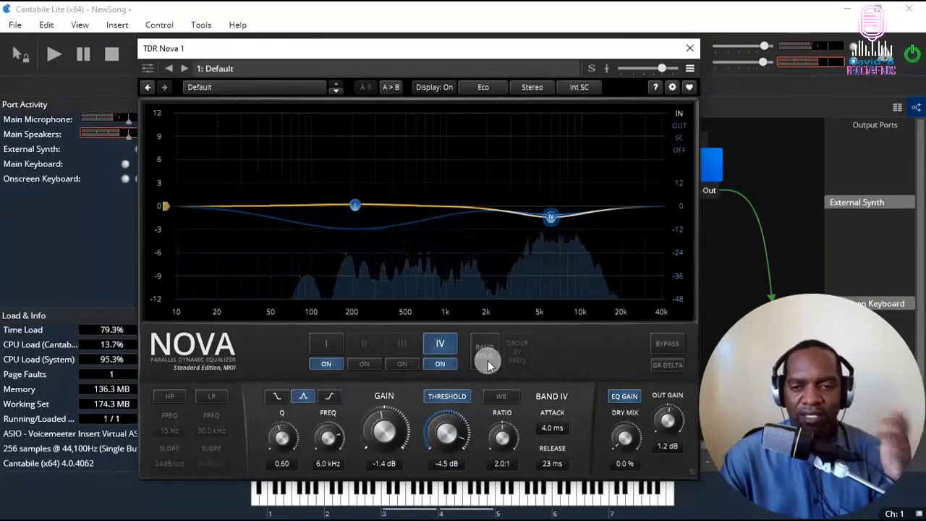
left_click(693, 49)
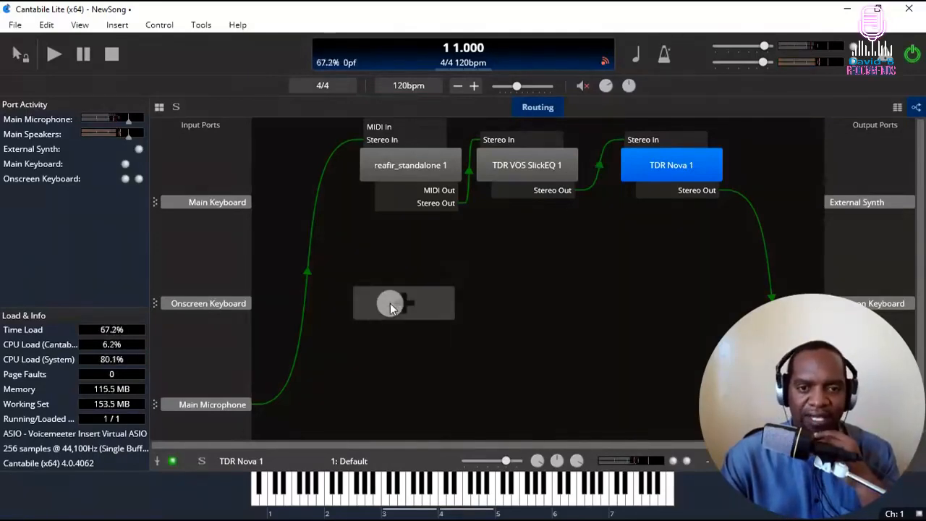
Step: Insert the TDR Kotelnikov plugin below the existing chain and reroute TDR Nova's Stereo Out from Main Speakers to Kotelnikov's Stereo In
left_click(403, 308)
left_click(486, 291)
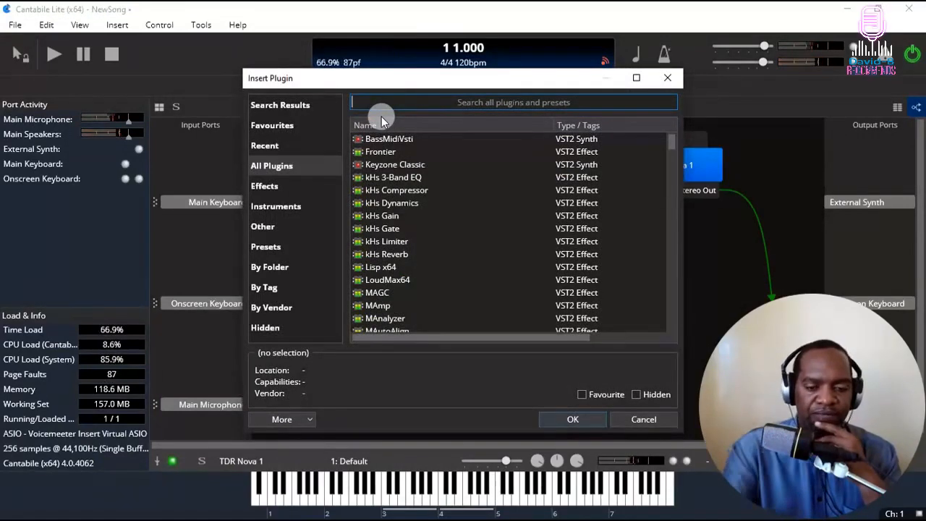
type("kote")
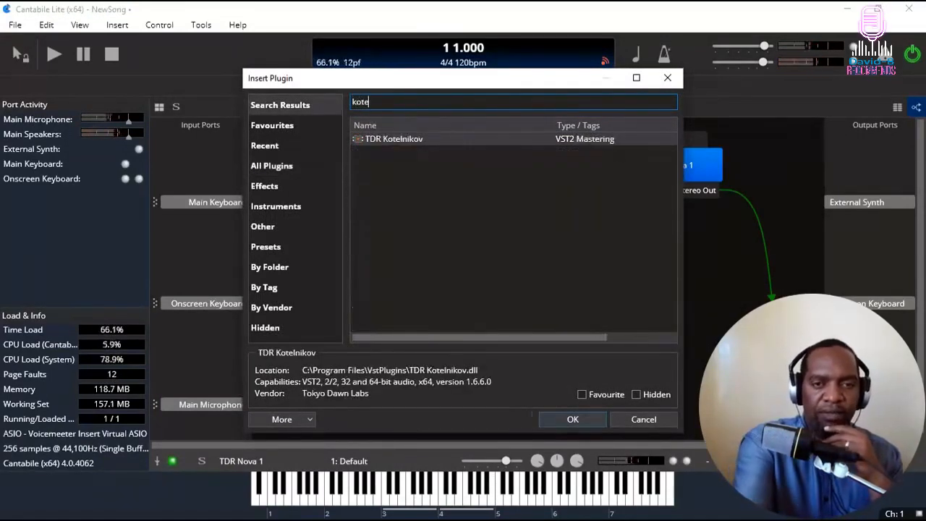
left_click(378, 136)
double_click(396, 139)
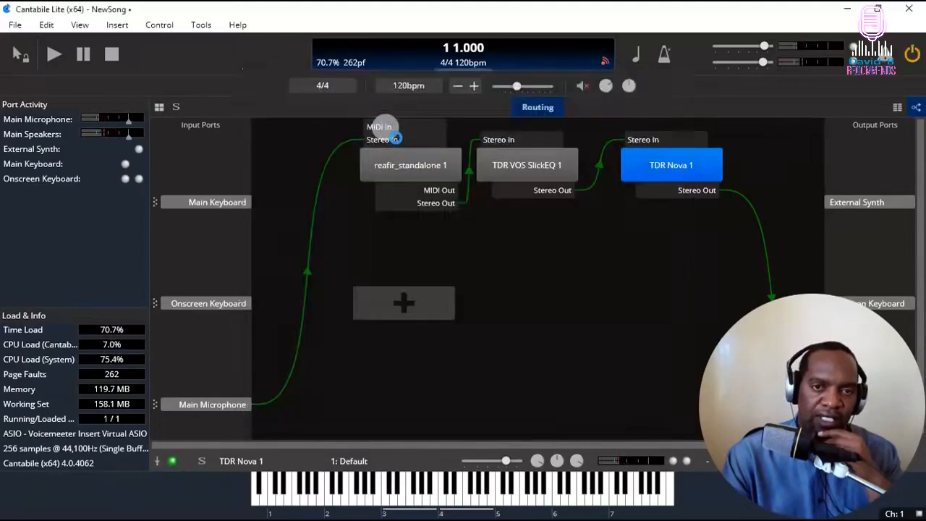
left_click(423, 304)
left_click_drag(421, 305, 443, 281)
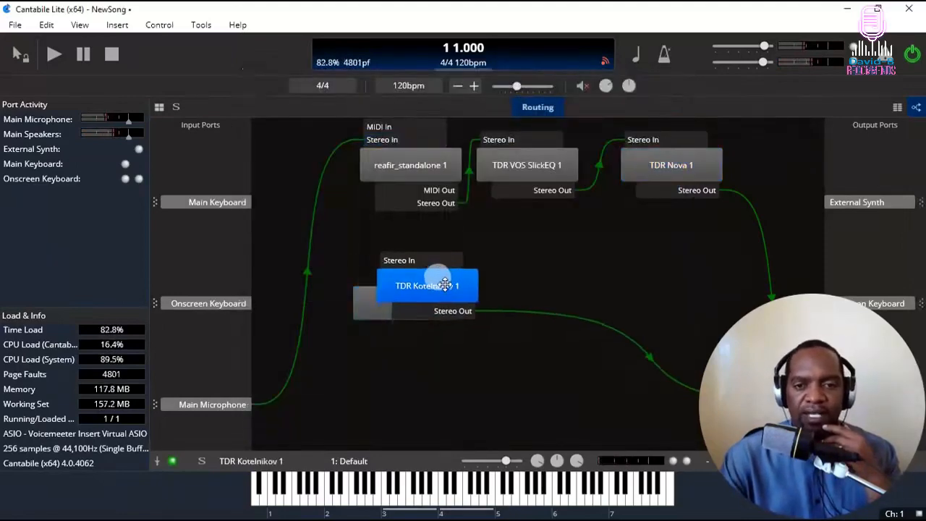
left_click(766, 219)
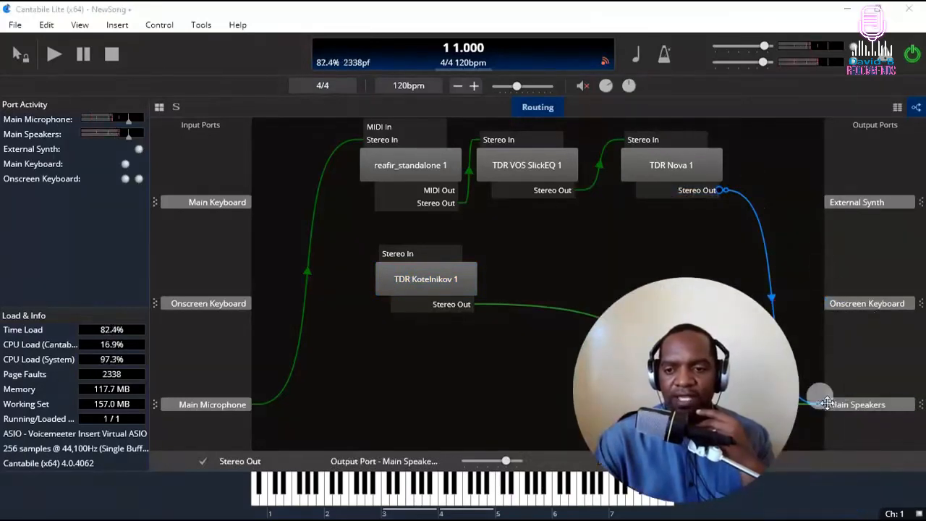
left_click_drag(827, 403, 434, 282)
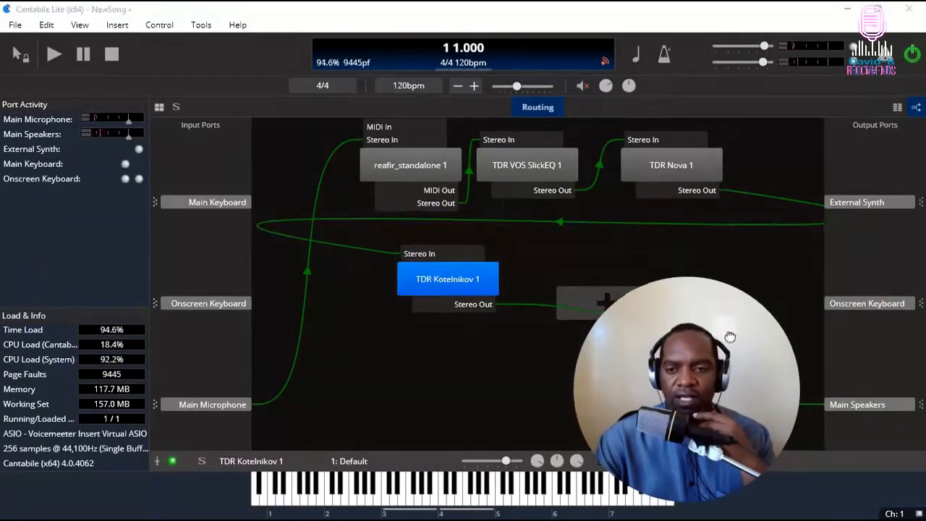
Step: Open the Kotelnikov editor and set peak crest to RMS, threshold to -25.0 dB and quality to Eco
double_click(451, 278)
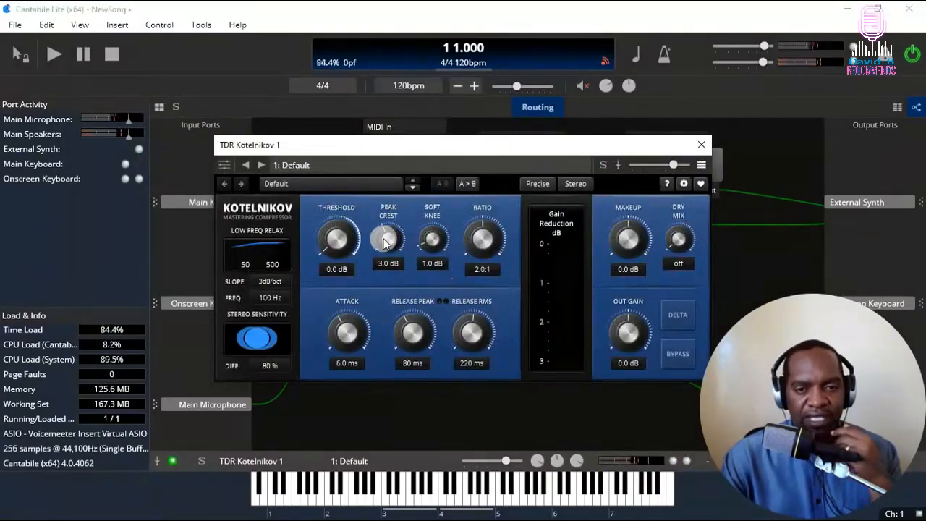
left_click_drag(383, 242, 595, 7)
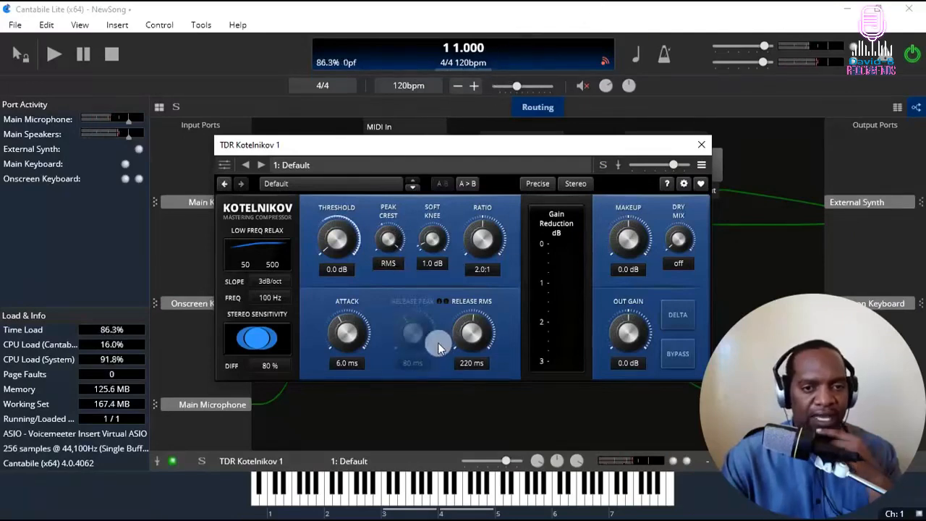
left_click_drag(331, 244, 337, 233)
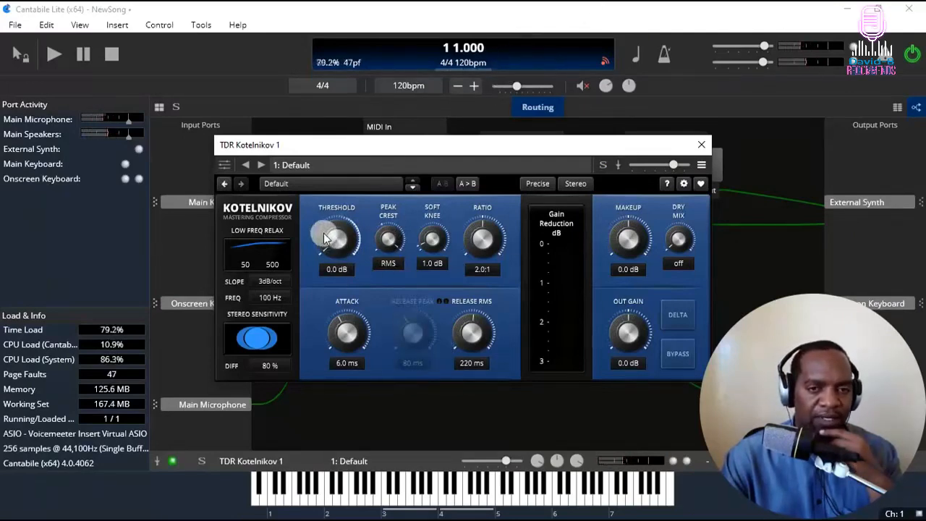
left_click_drag(431, 137, 474, 52)
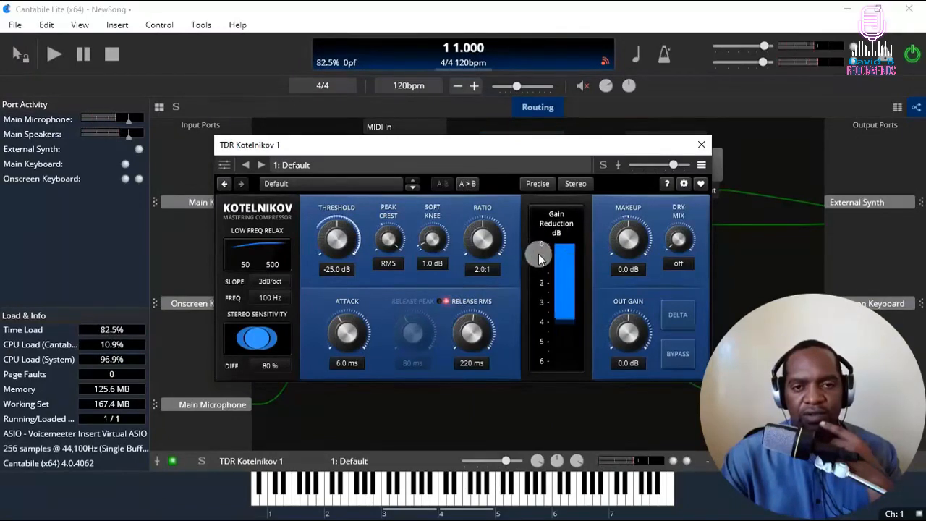
left_click(539, 186)
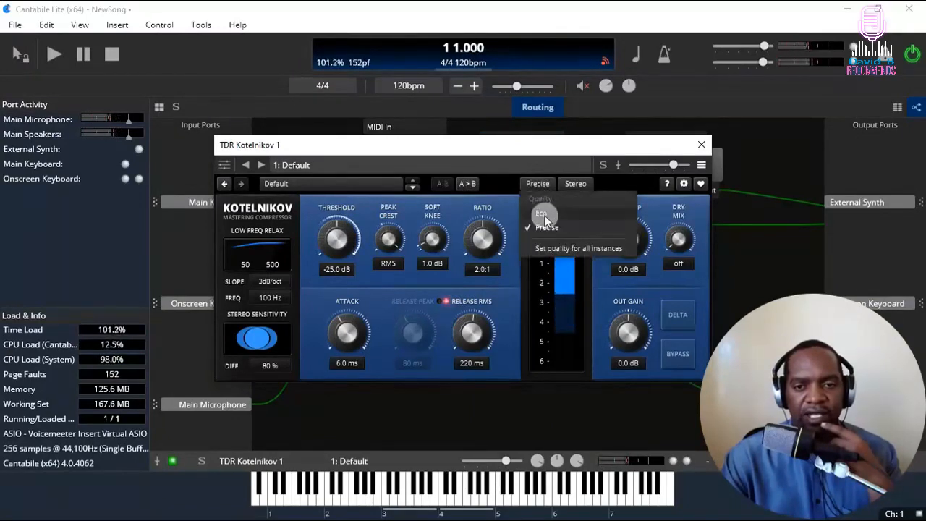
left_click(543, 208)
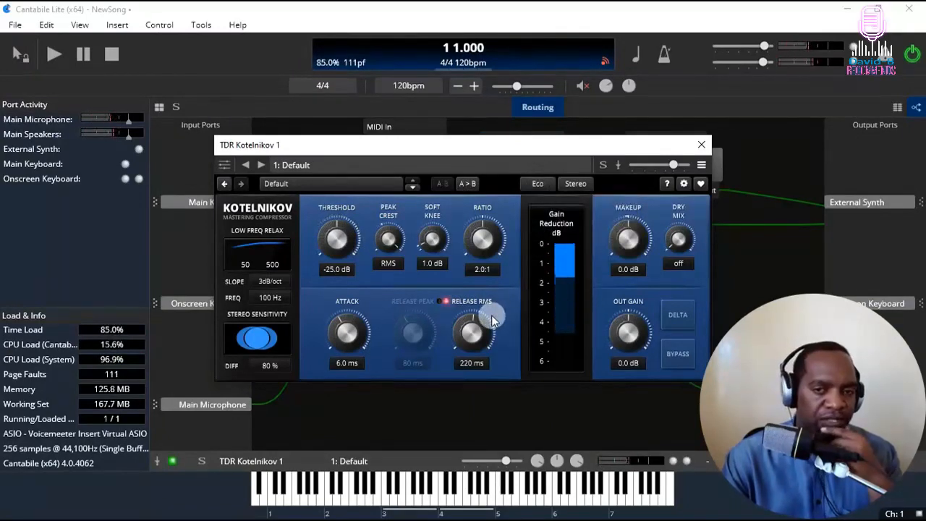
Step: Set Kotelnikov's ratio to 2.5:1, soft knee to 3.0 dB, attack to 4.1 ms and RMS release to 150 ms
left_click_drag(472, 233, 507, 187)
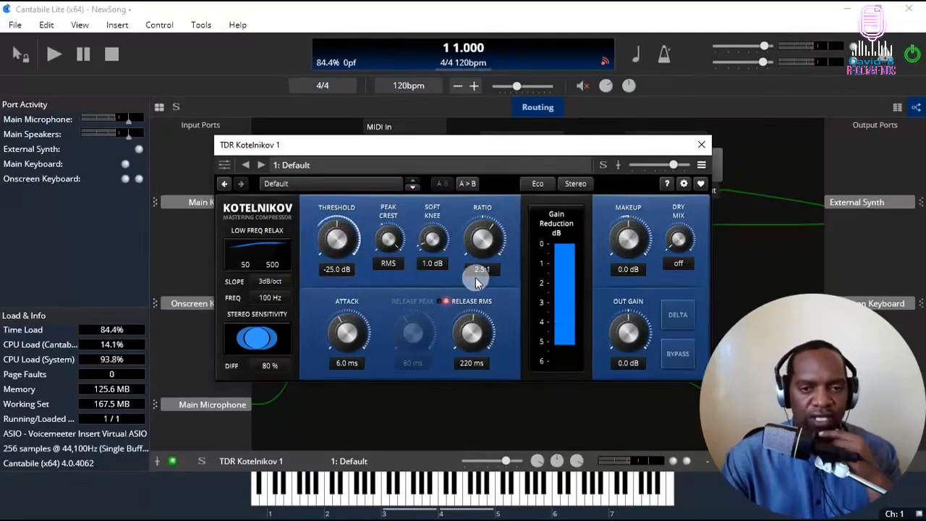
left_click_drag(427, 239, 472, 185)
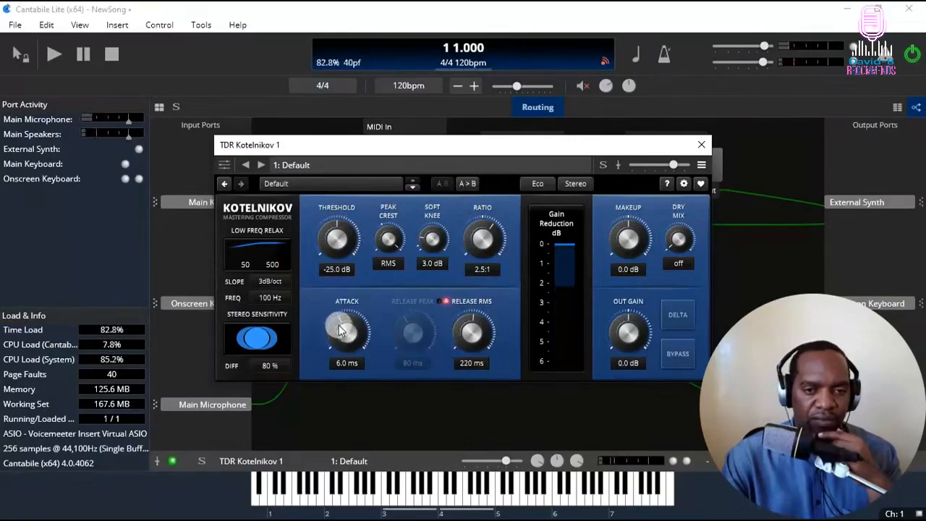
left_click_drag(337, 322, 333, 334)
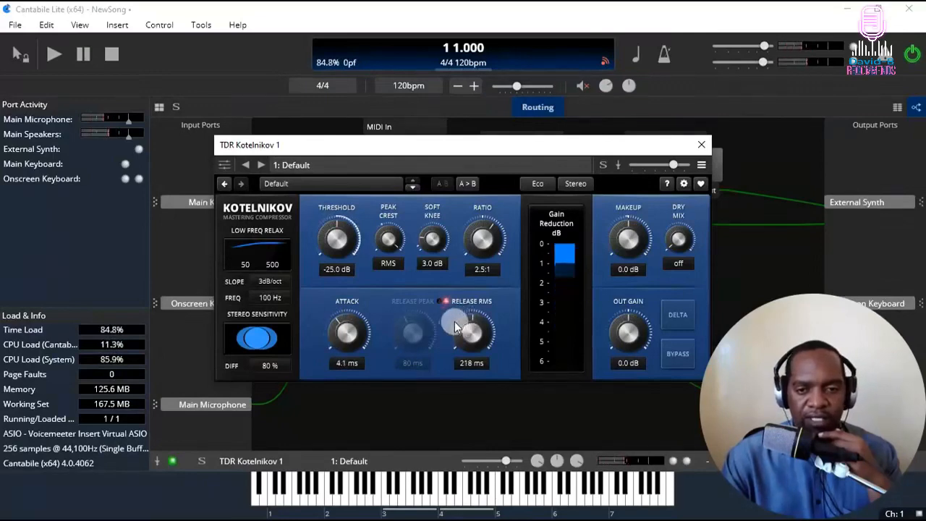
left_click_drag(455, 326, 445, 354)
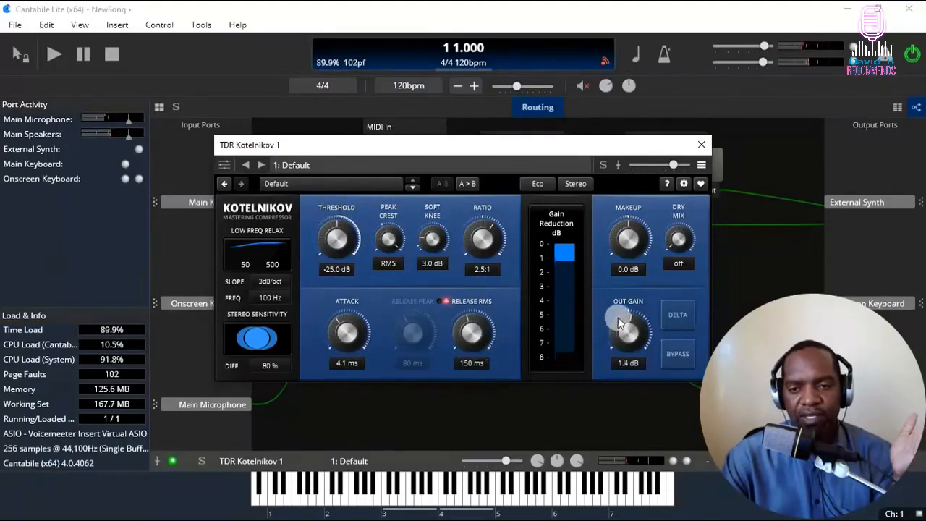
Step: Set Kotelnikov's output gain to 1.2 dB and close its editor
left_click_drag(619, 323, 622, 308)
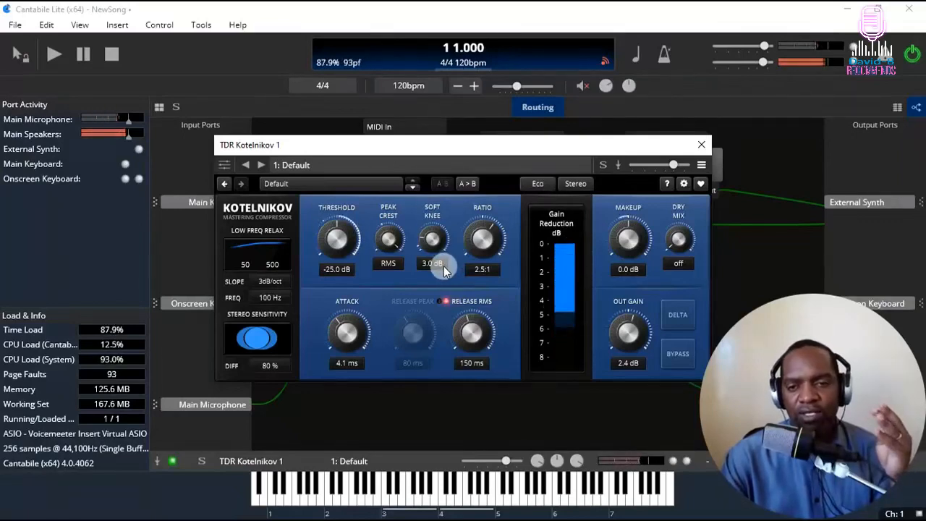
left_click_drag(617, 320, 610, 336)
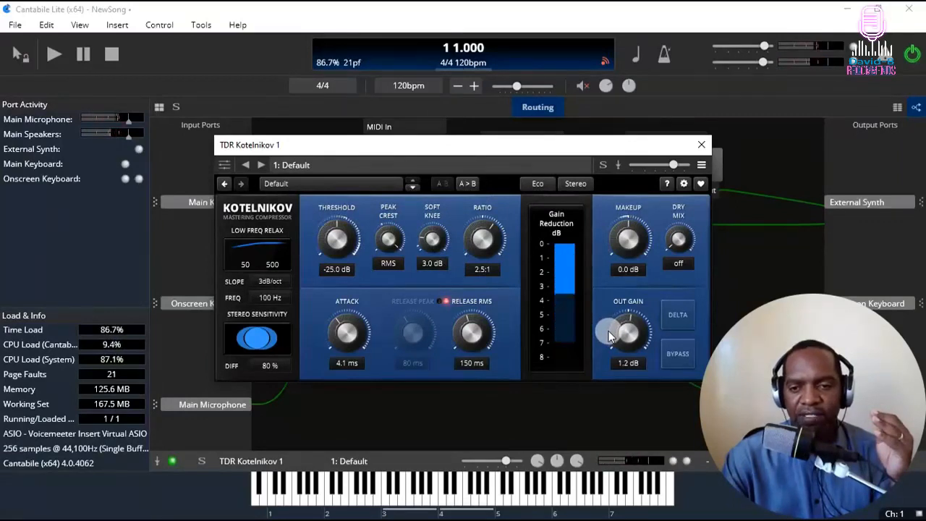
left_click(703, 147)
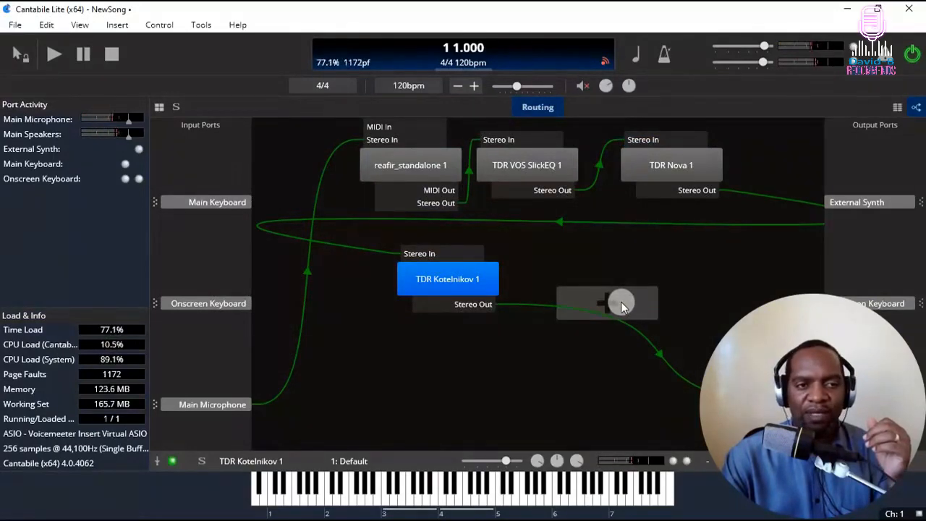
Step: Insert the LoudMax64 plugin and place its block beside TDR Kotelnikov in the routing view
left_click(612, 304)
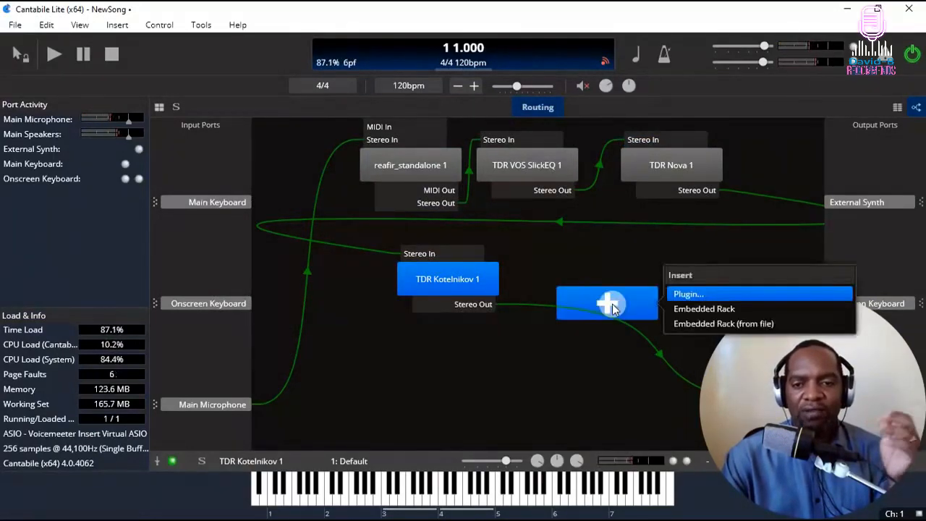
left_click(701, 294)
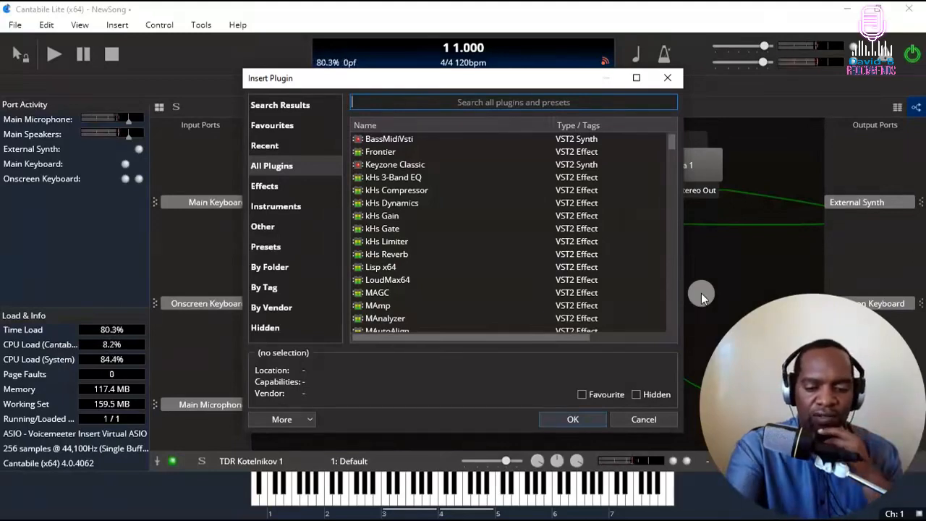
type("lo")
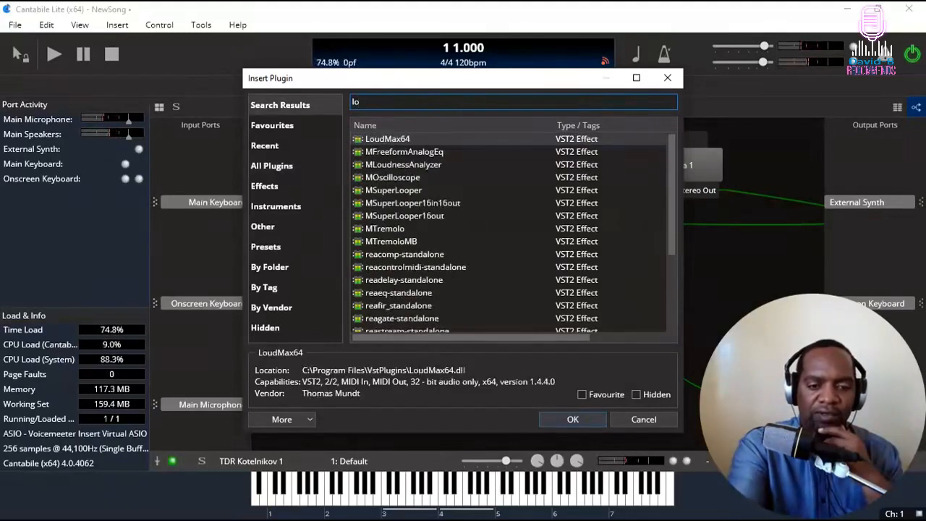
double_click(411, 137)
left_click_drag(404, 309, 589, 278)
Step: Reroute TDR Kotelnikov's Stereo Out from Main Speakers to LoudMax64's Stereo In
left_click(664, 355)
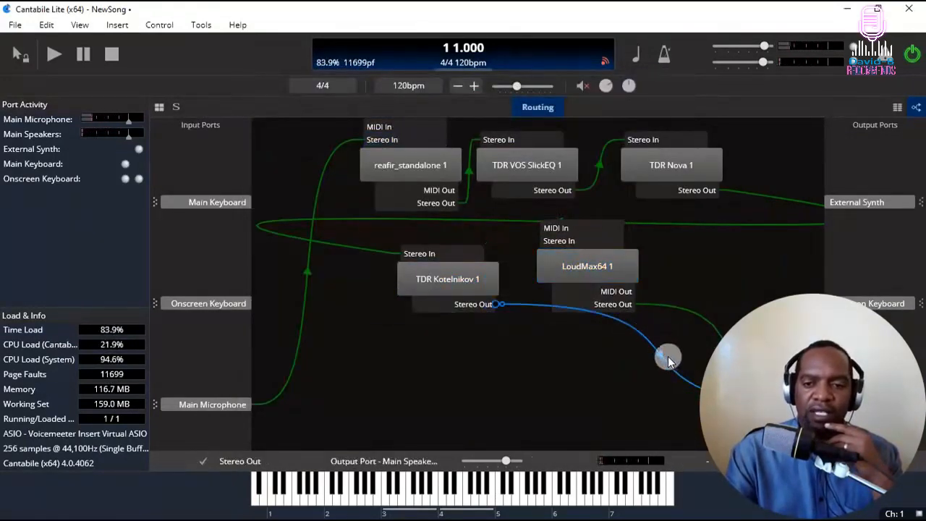
left_click_drag(824, 367, 597, 305)
left_click_drag(823, 403, 796, 326)
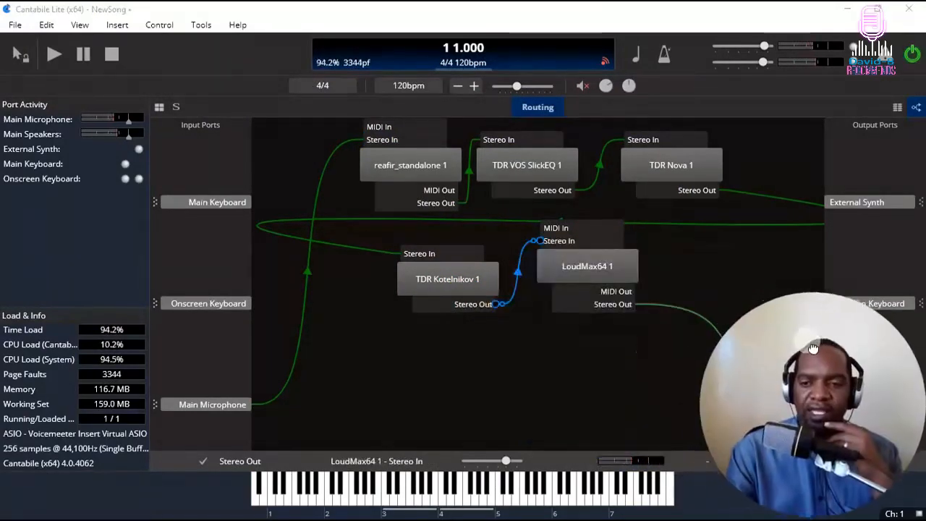
Step: Open the LoudMax64 editor, set its threshold to -4.0 dB, and close it
left_click(588, 264)
double_click(588, 264)
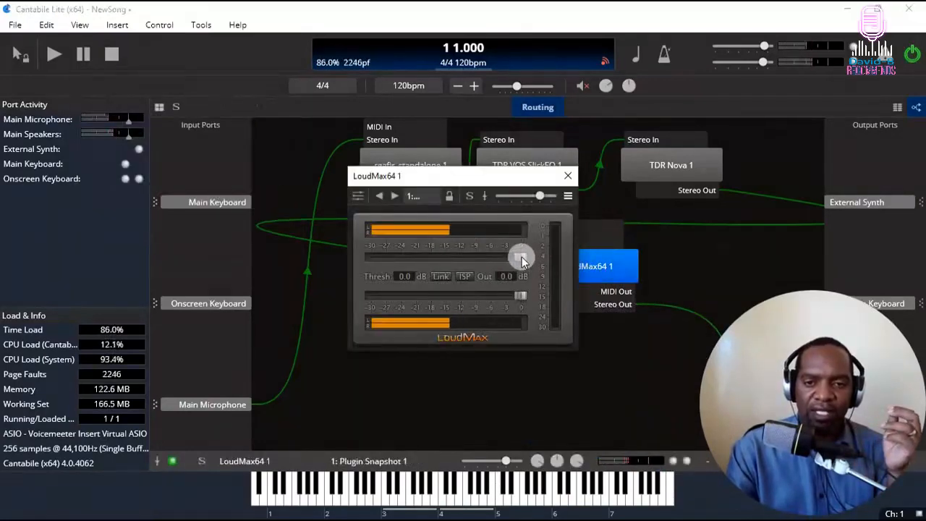
left_click_drag(521, 257, 511, 259)
left_click_drag(511, 261, 500, 266)
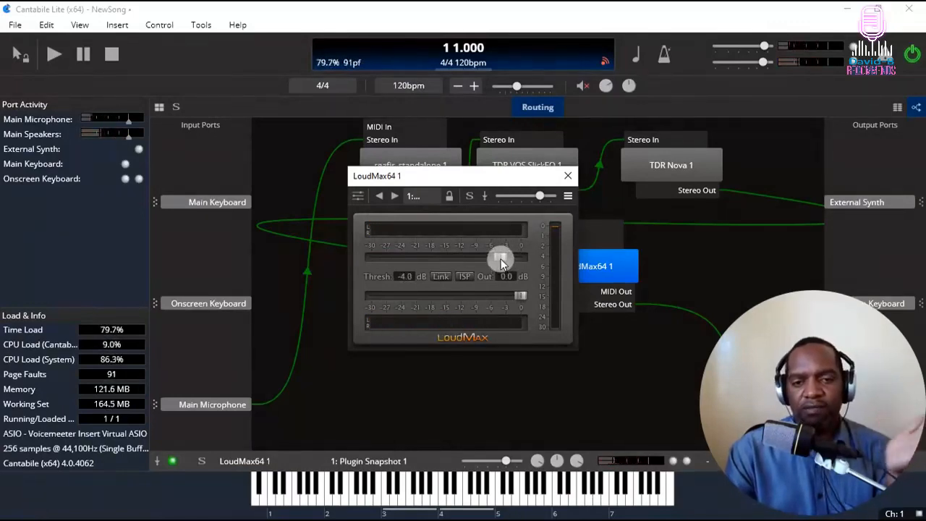
left_click(571, 179)
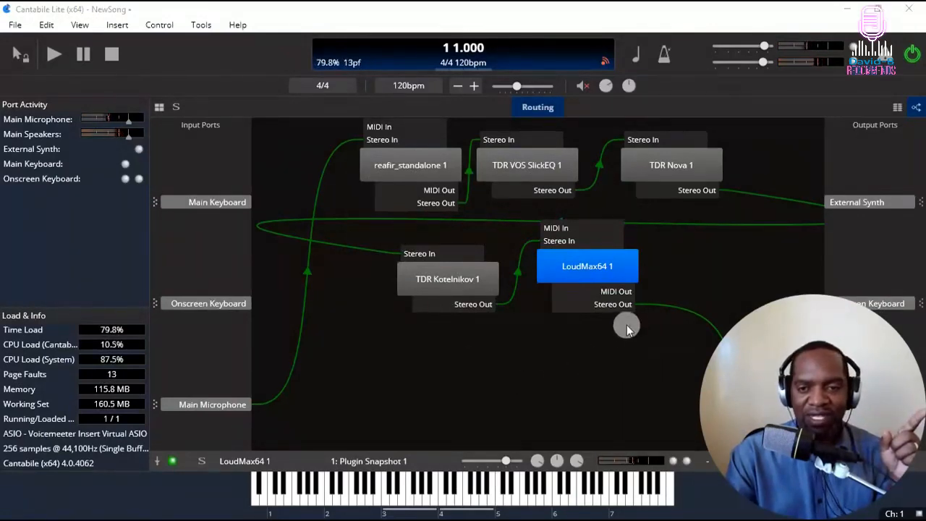
Step: Insert the kHs Limiter plugin into the routing view
left_click(434, 355)
right_click(434, 354)
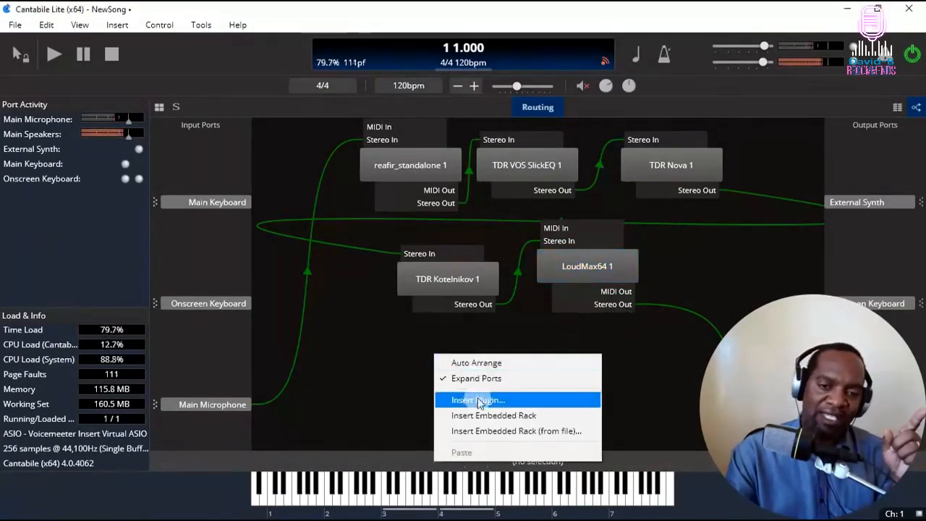
left_click(478, 400)
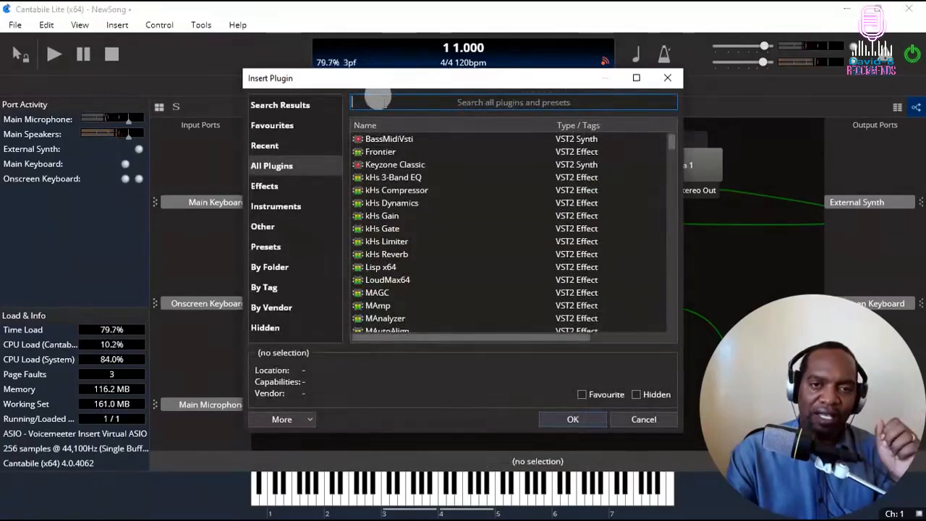
type("limi")
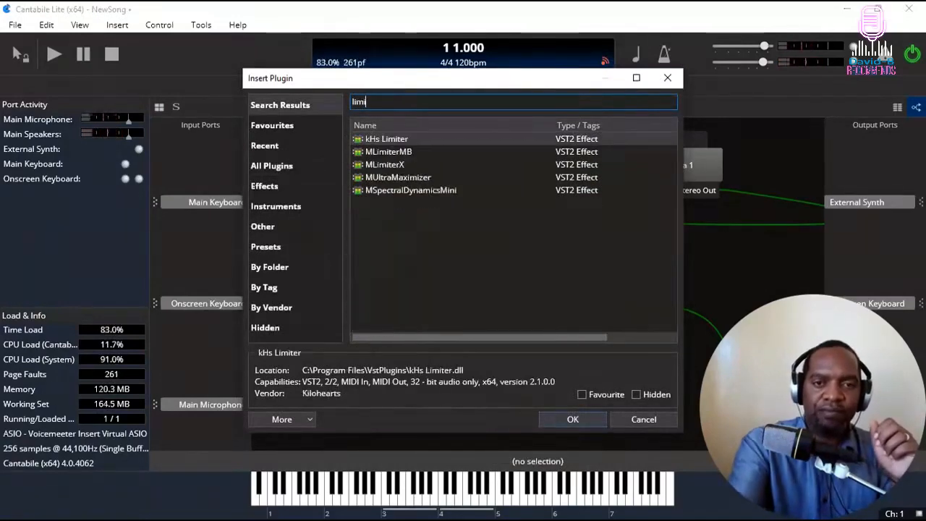
left_click(405, 141)
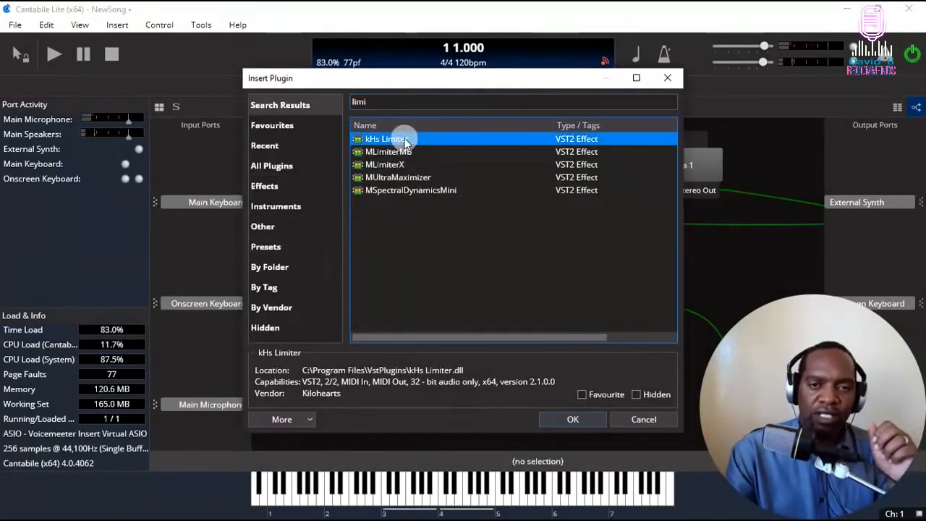
left_click(572, 417)
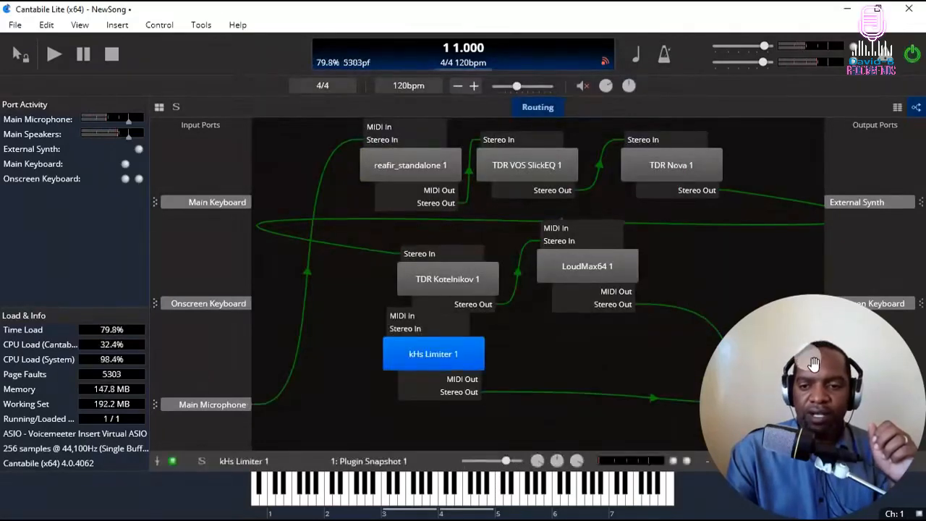
Step: Place kHs Limiter beside LoudMax64, and shift TDR Kotelnikov and LoudMax64 over so the three blocks sit in one row
left_click(407, 391)
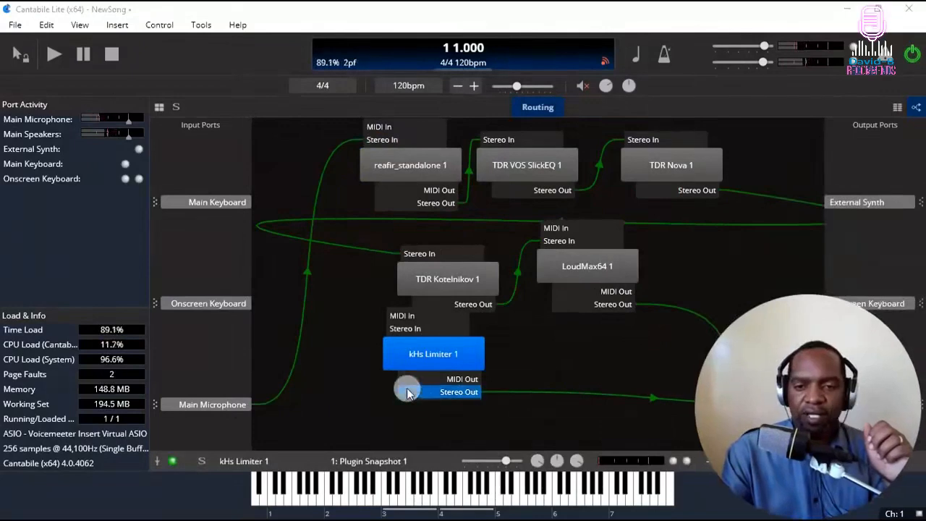
left_click_drag(399, 357, 668, 262)
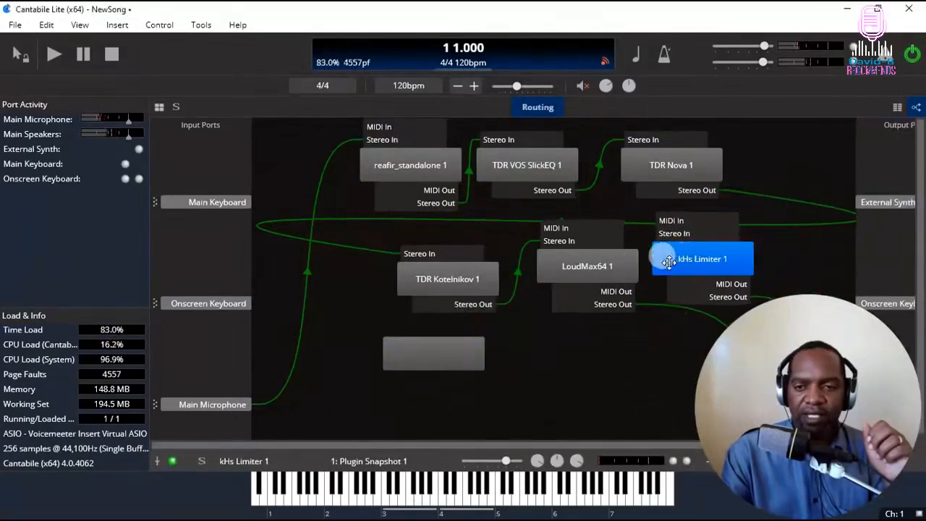
left_click_drag(416, 269, 371, 269)
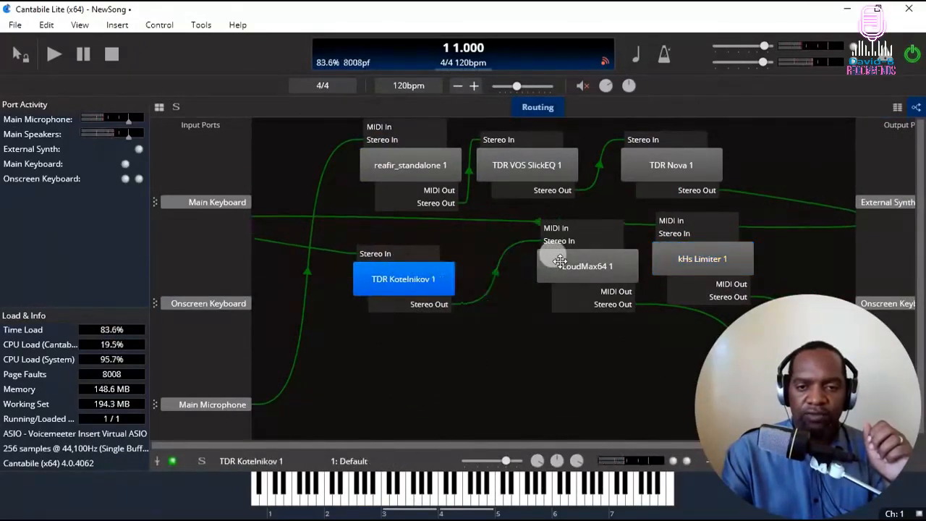
left_click_drag(560, 261, 511, 260)
left_click_drag(680, 255, 649, 255)
Step: Reroute LoudMax64's Stereo Out from Main Speakers to kHs Limiter's Stereo In
left_click(676, 316)
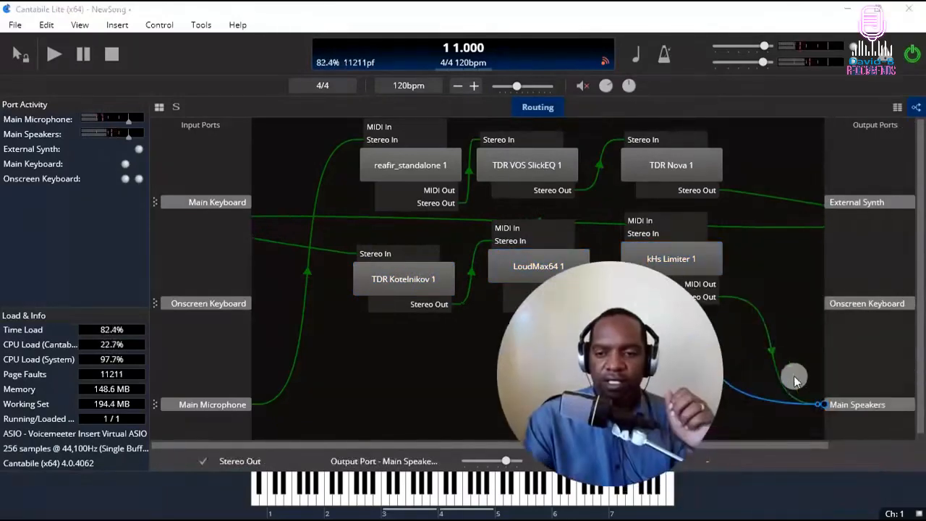
left_click_drag(824, 403, 624, 234)
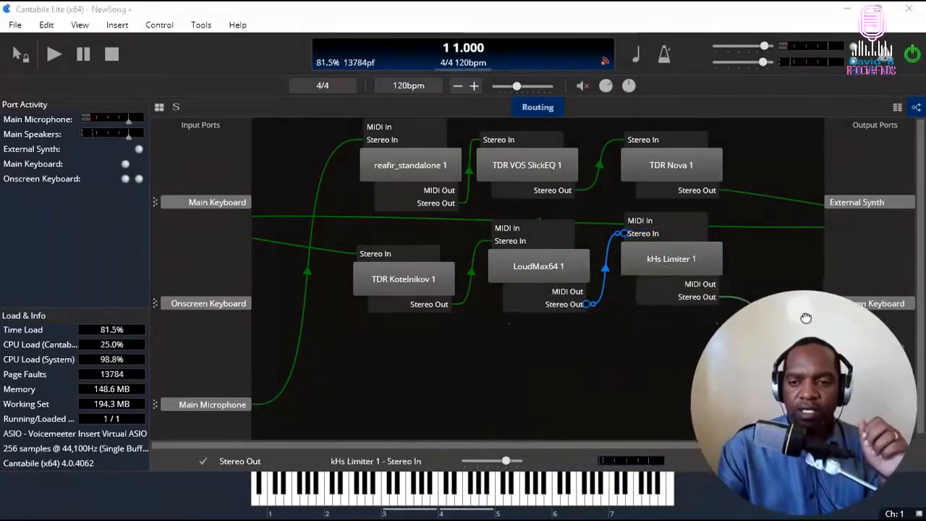
Step: Open the kHs Limiter editor, set its threshold to -2.99 dB, and close it
double_click(664, 257)
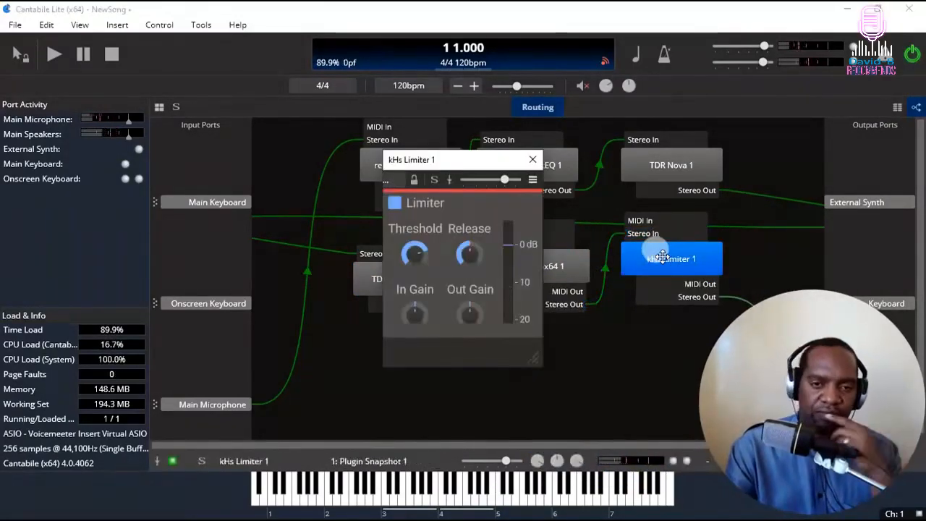
left_click(415, 251)
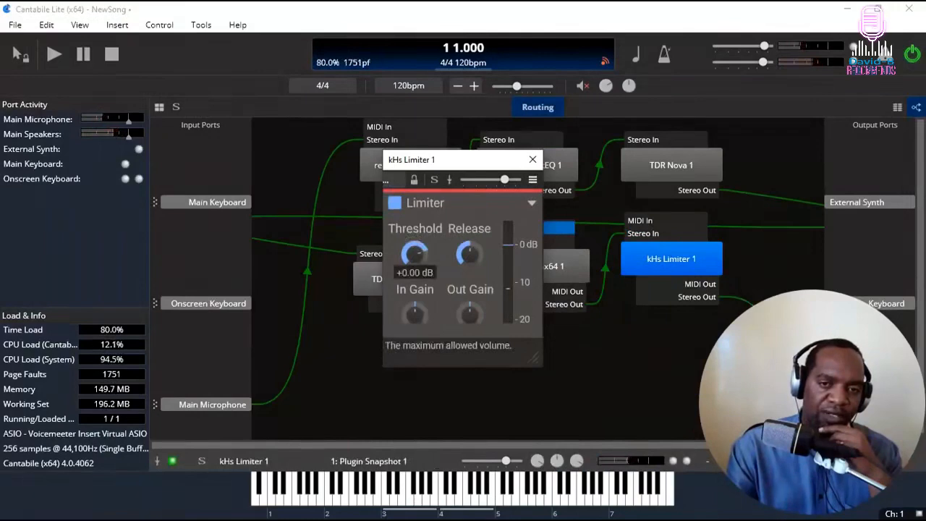
left_click_drag(414, 251, 414, 254)
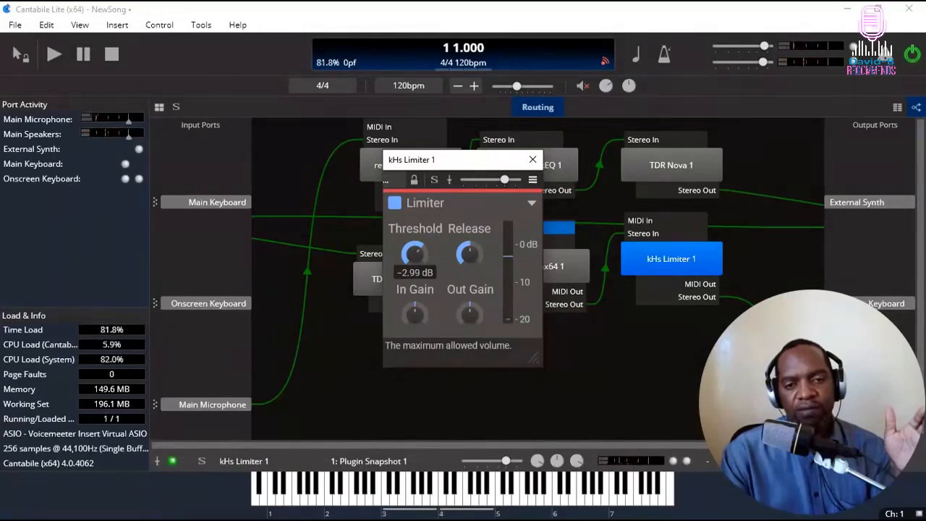
left_click_drag(414, 253, 413, 253)
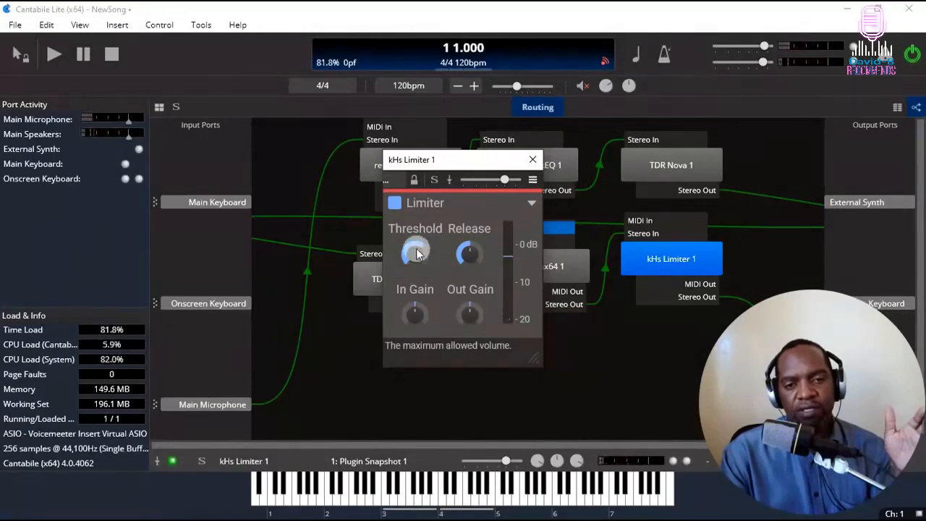
left_click(532, 160)
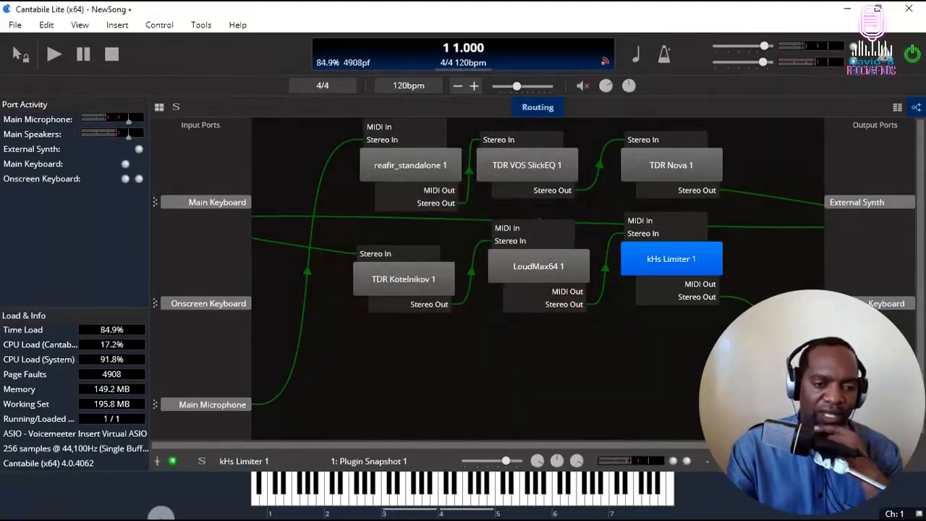
Step: Switch to OBS, check the Vaio source's level in the audio mixer, and close OBS
left_click(878, 8)
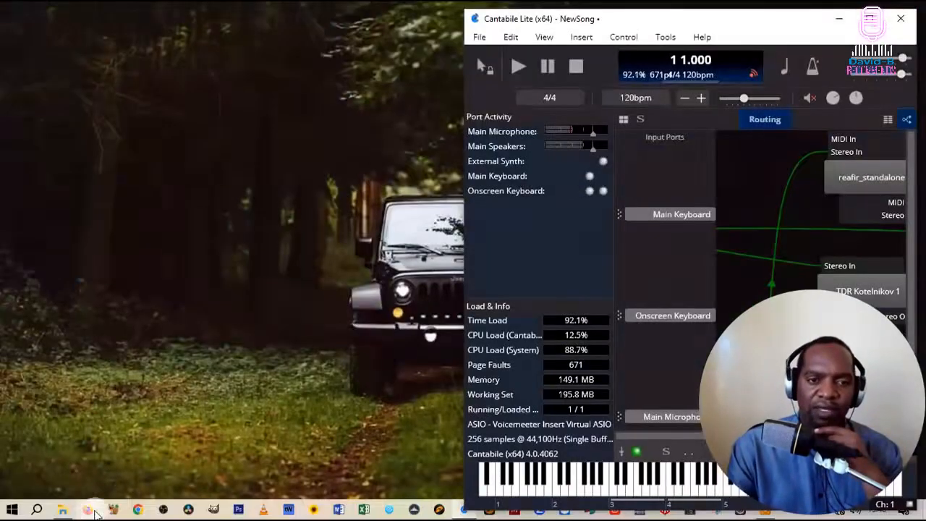
left_click(162, 510)
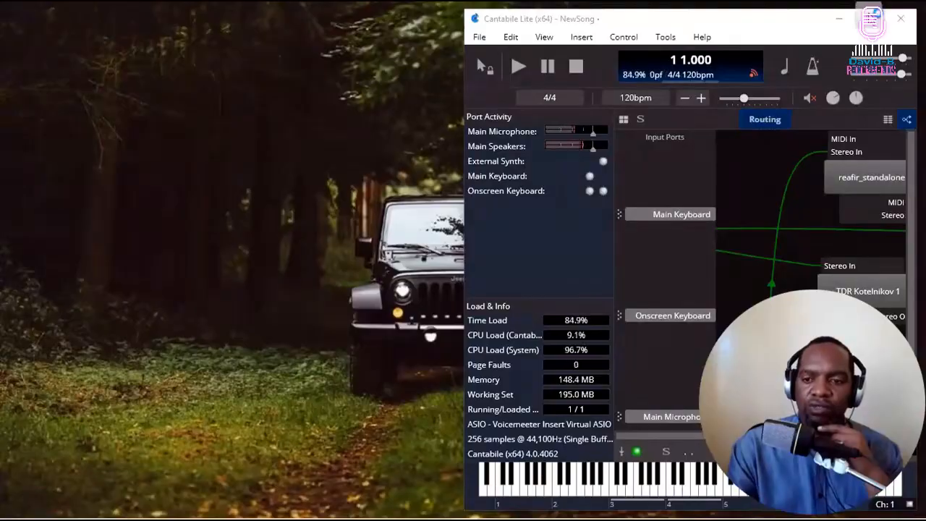
left_click(872, 17)
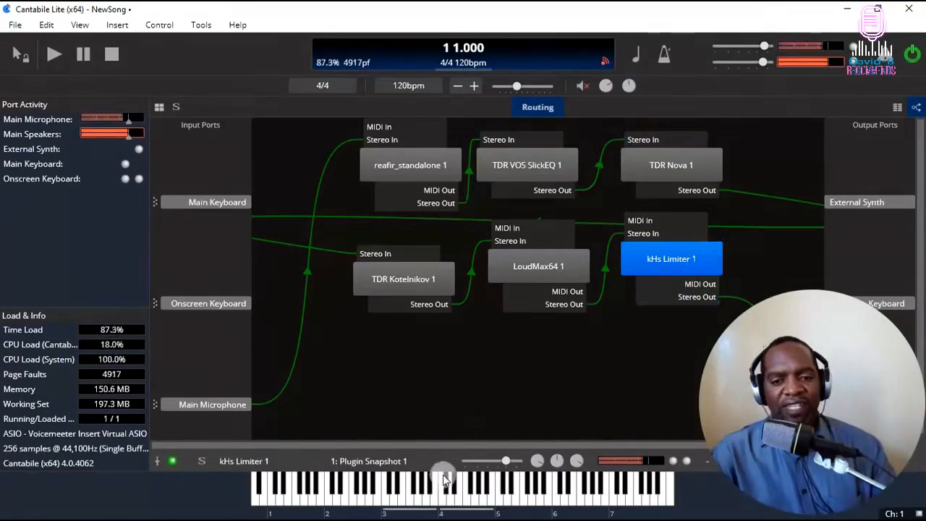
left_click(847, 9)
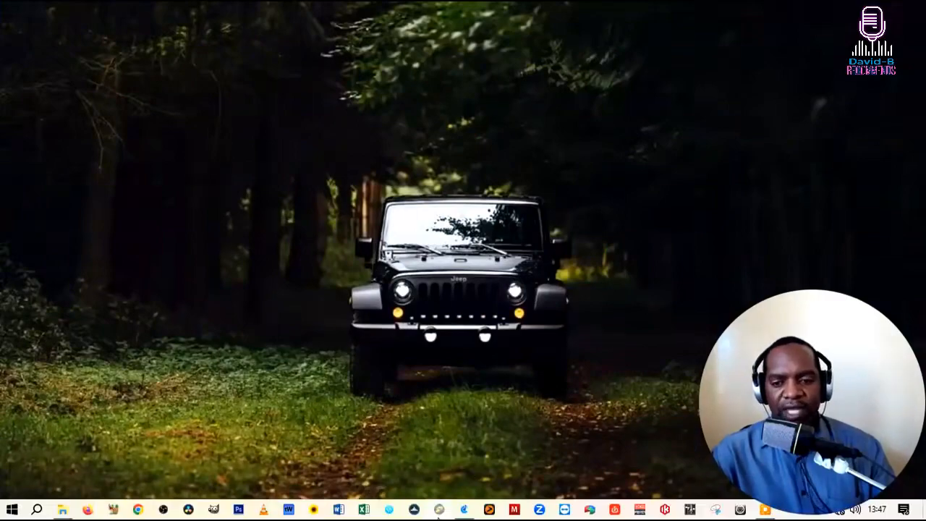
left_click(439, 511)
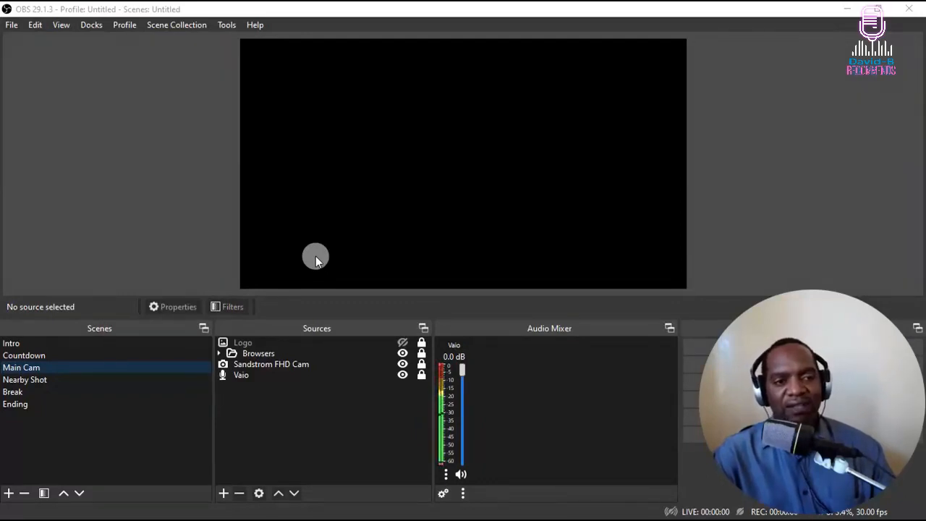
left_click(912, 16)
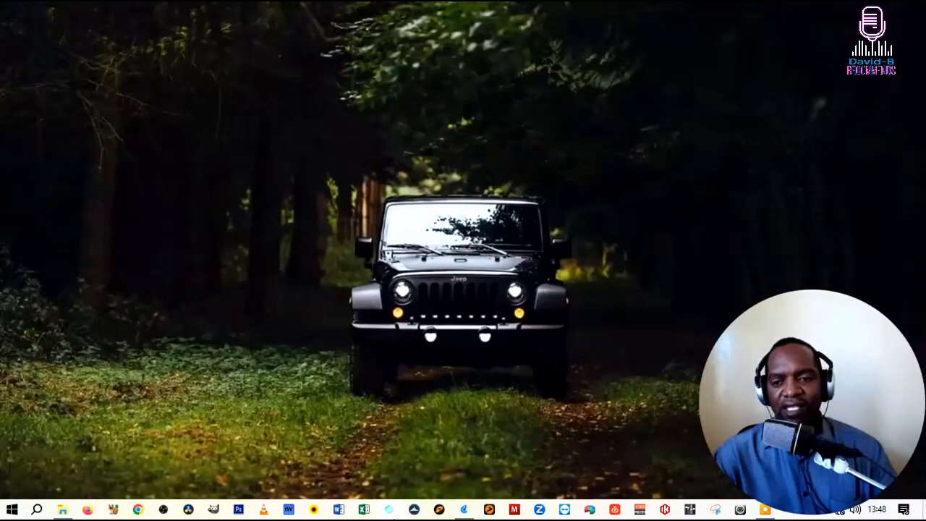
Step: Switch to Cantabile, route Main Microphone straight to Main Speakers to compare the unprocessed sound, and reconnect it to reafir_standalone's Stereo In
left_click(467, 513)
left_click(356, 138)
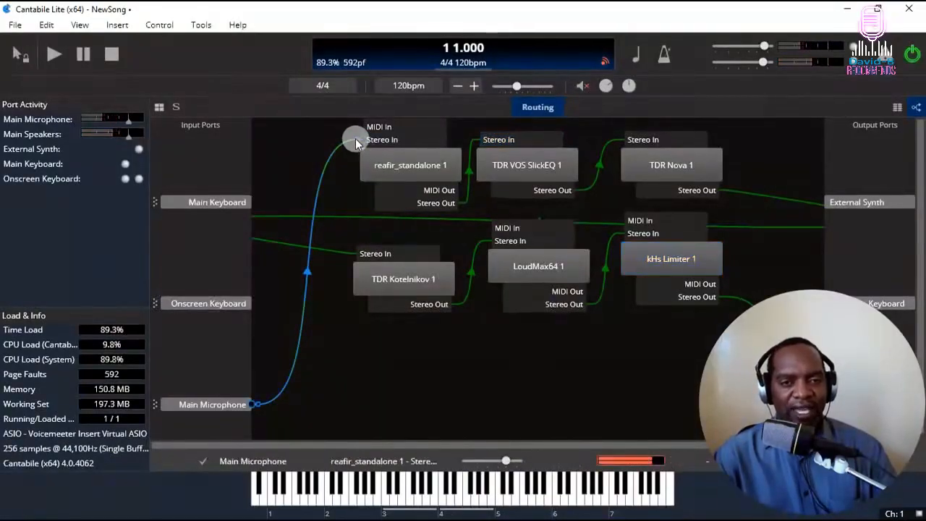
left_click_drag(355, 139, 363, 160)
left_click_drag(433, 269, 901, 423)
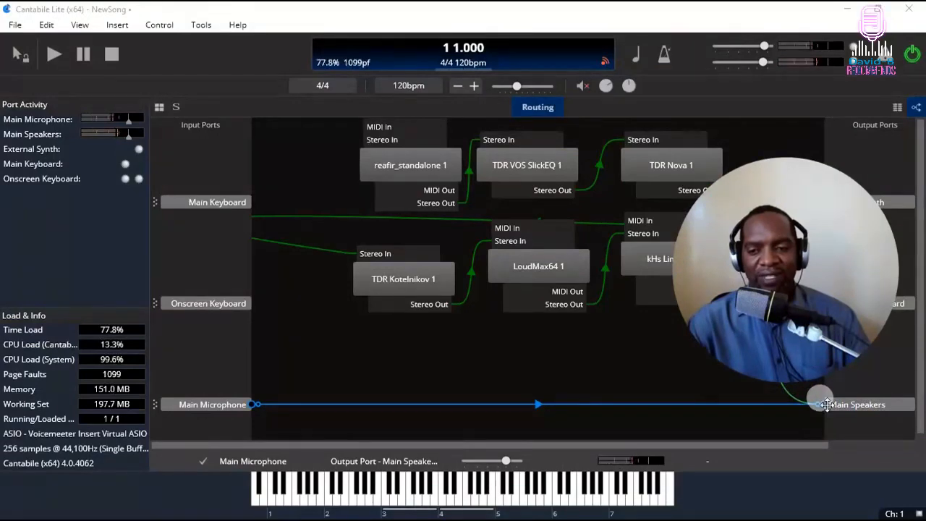
left_click_drag(826, 404, 369, 139)
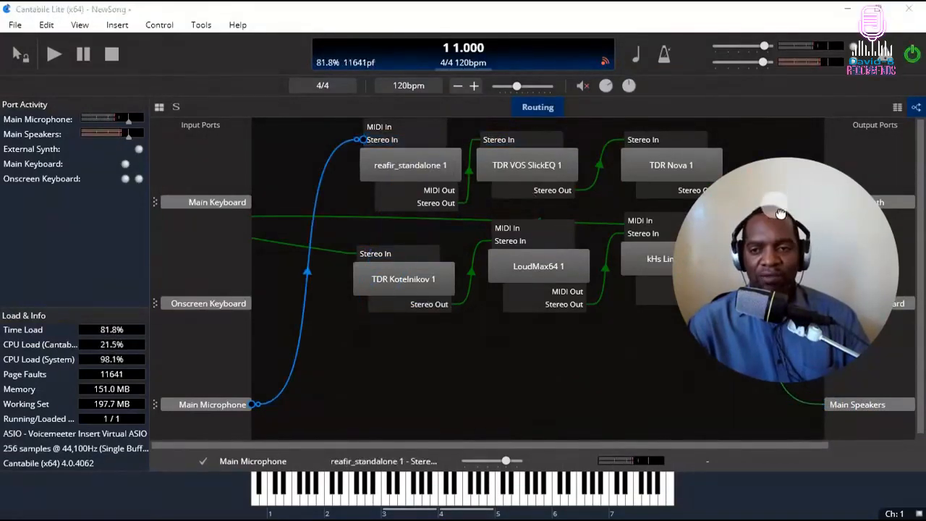
left_click_drag(781, 213, 817, 361)
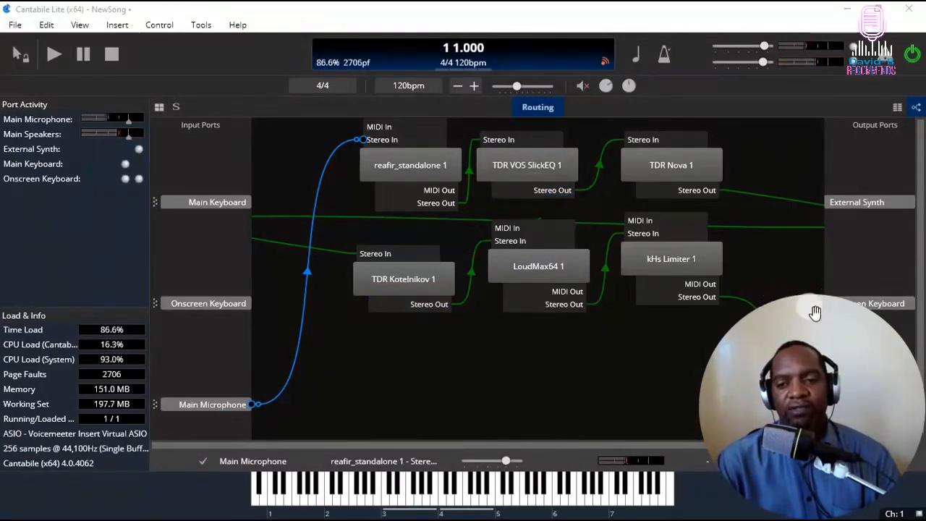
left_click_drag(815, 313, 794, 196)
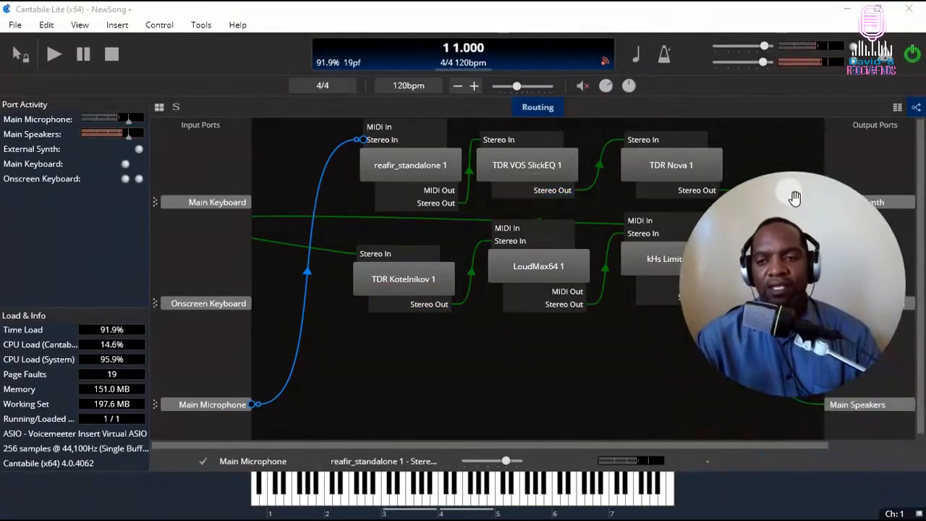